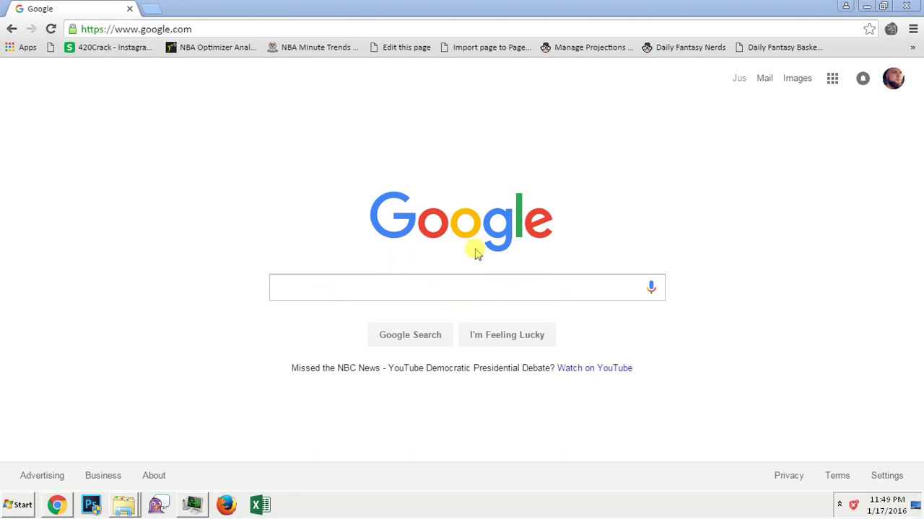
Go to basketballmonster.com and open the Daily Tools DFS Projections page
left_click(364, 291)
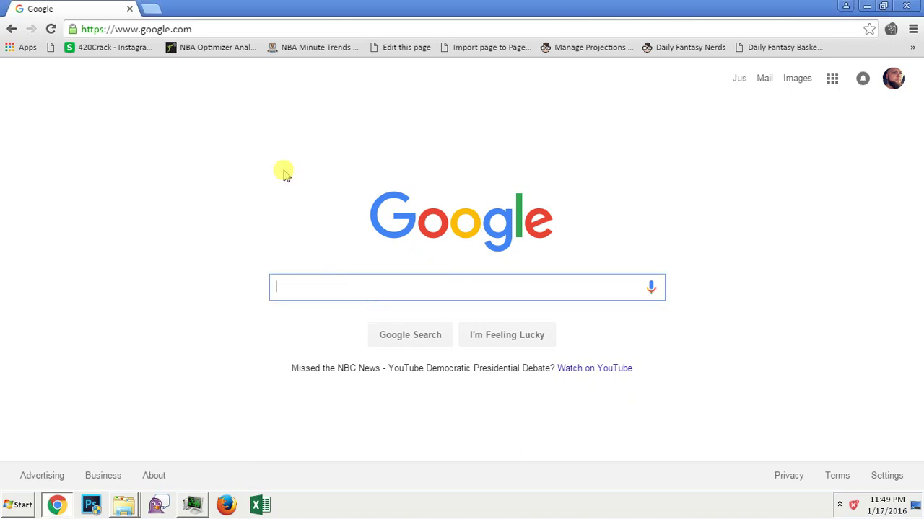
left_click(213, 32)
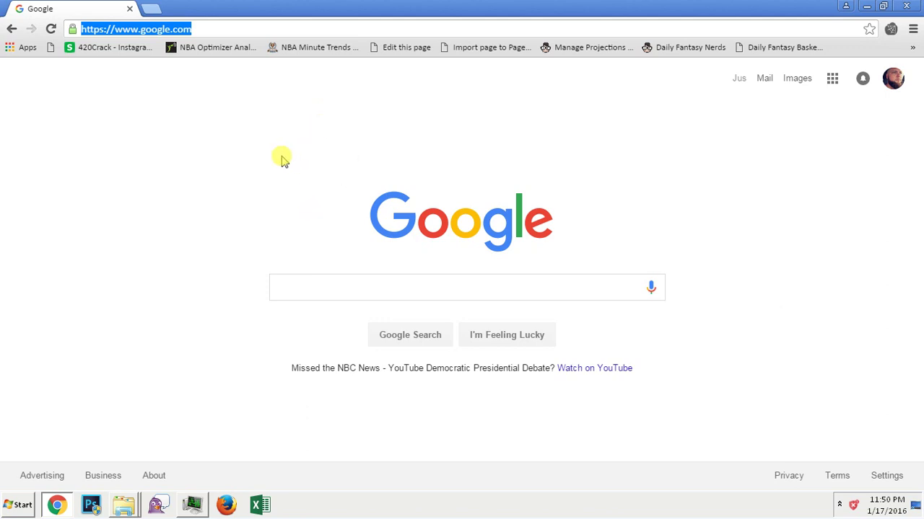
type("basket")
key("Return")
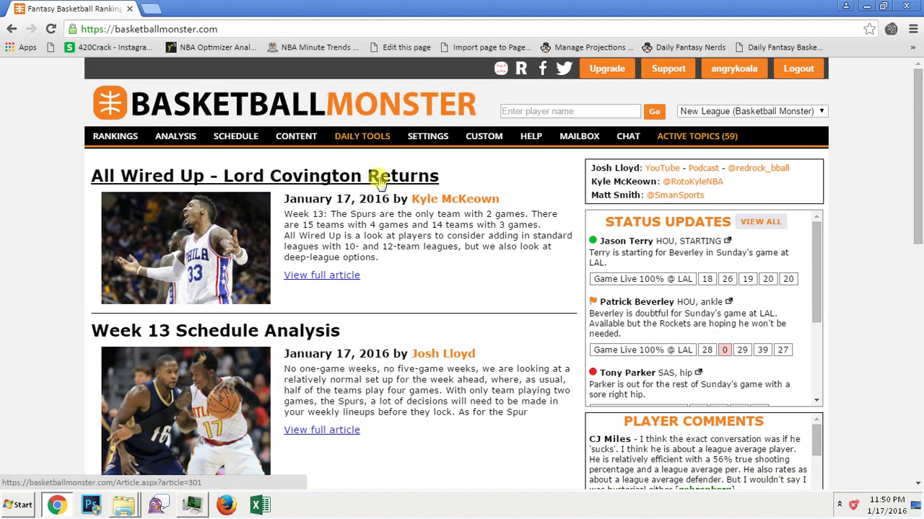
mouse_move(373, 142)
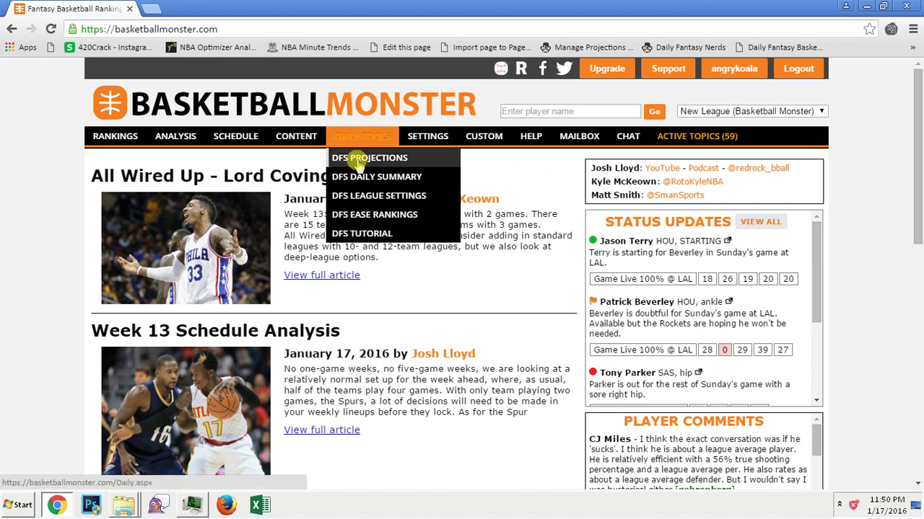
left_click(359, 161)
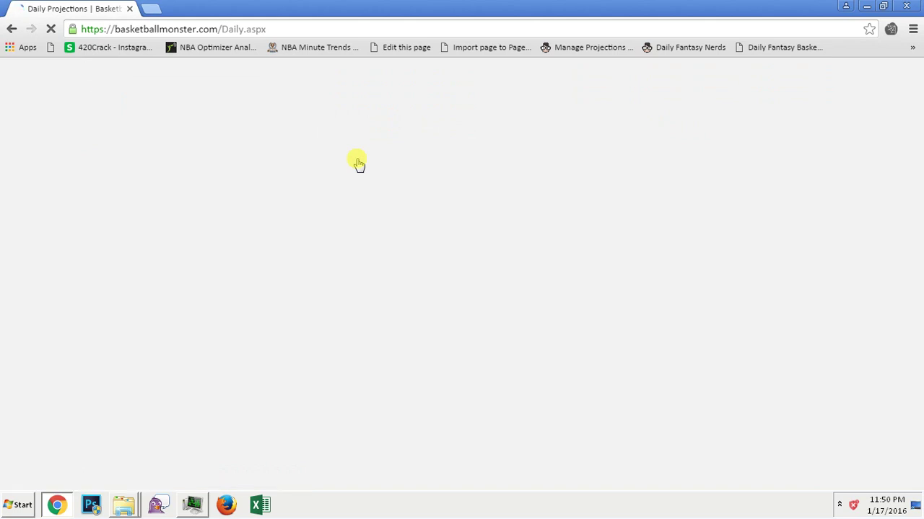
Export the projections table to Excel and open the downloaded Export (19).xls
scroll(282, 409, "down", 8)
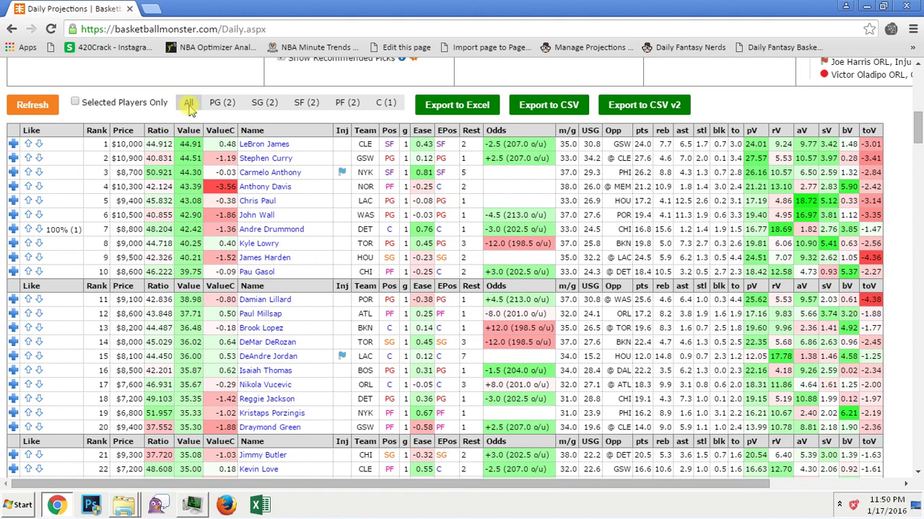
left_click(442, 109)
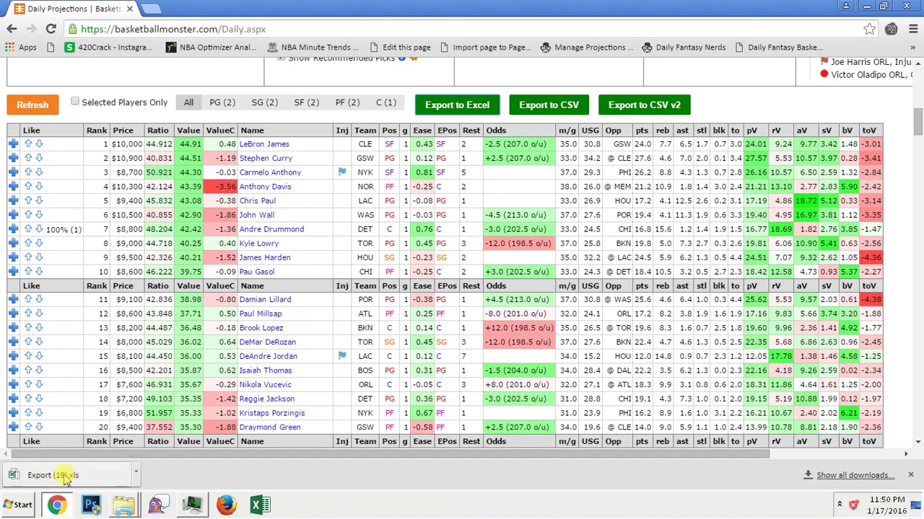
left_click(65, 480)
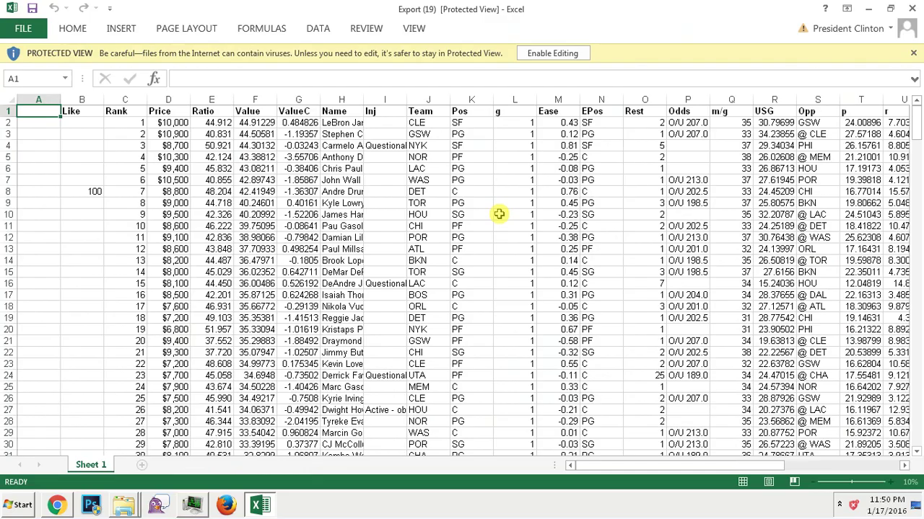
Enable editing on Export (19) and widen the Name column so full names show
left_click(520, 57)
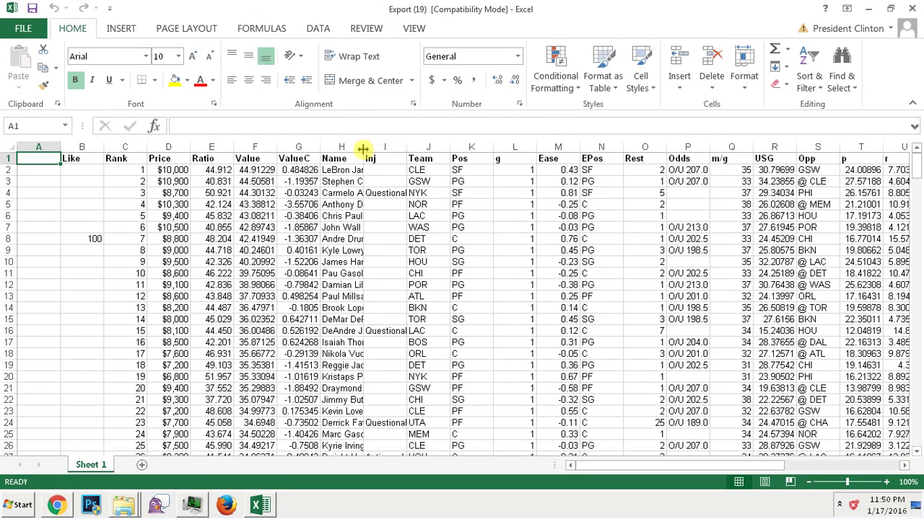
left_click_drag(365, 145, 398, 146)
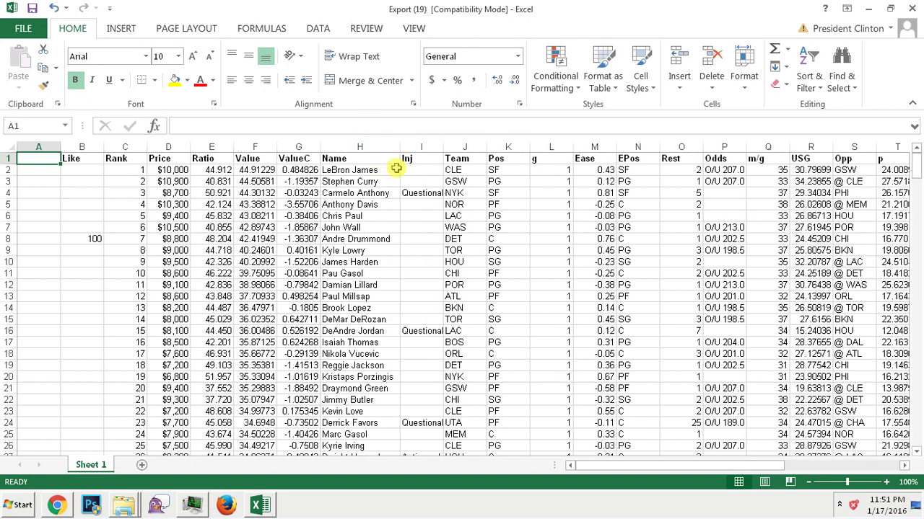
left_click_drag(917, 168, 917, 341)
Clear every row from 201 down, removing players ranked beyond 200
left_click(135, 445)
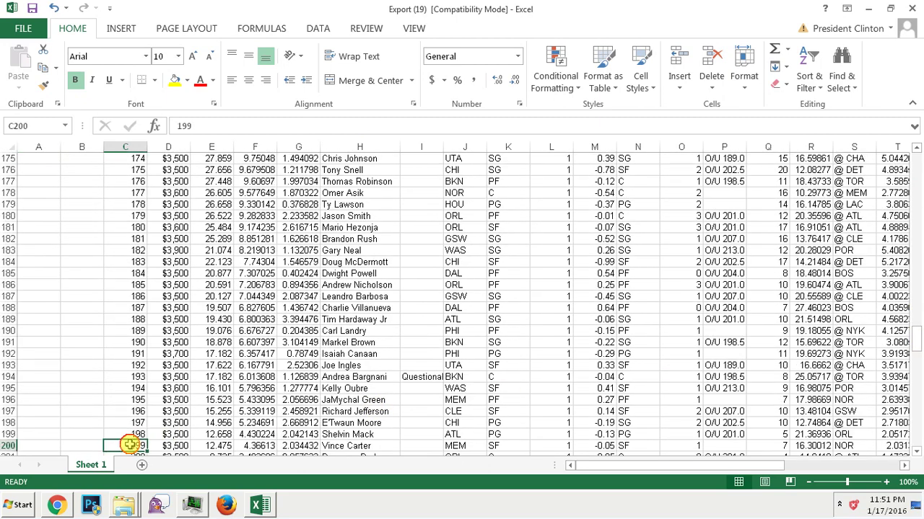
key("Down")
key("Down")
key("Down")
key("Left")
key("Left")
key("Up")
key("Up")
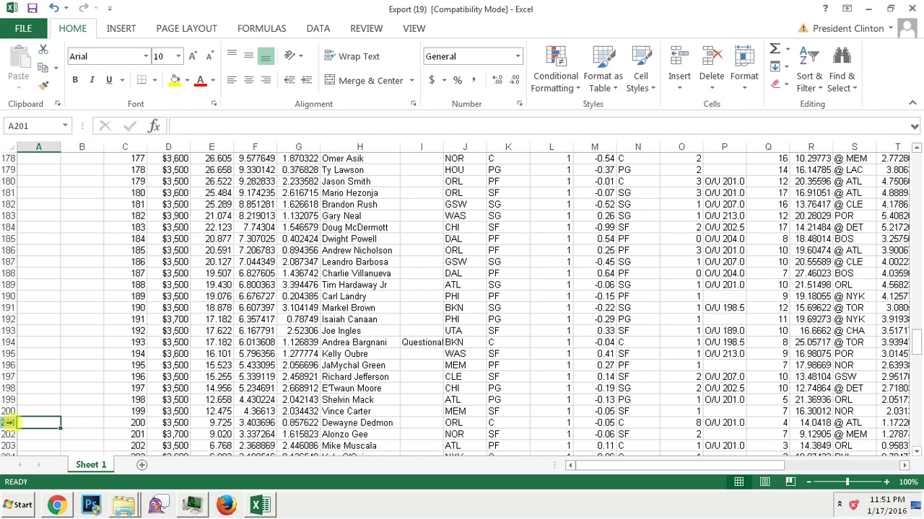
left_click_drag(7, 423, 91, 424)
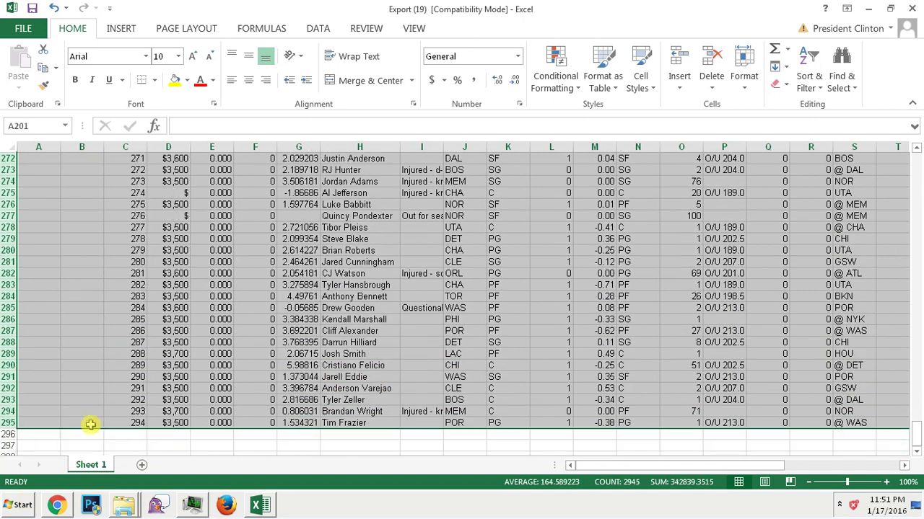
key("ctrl+minus")
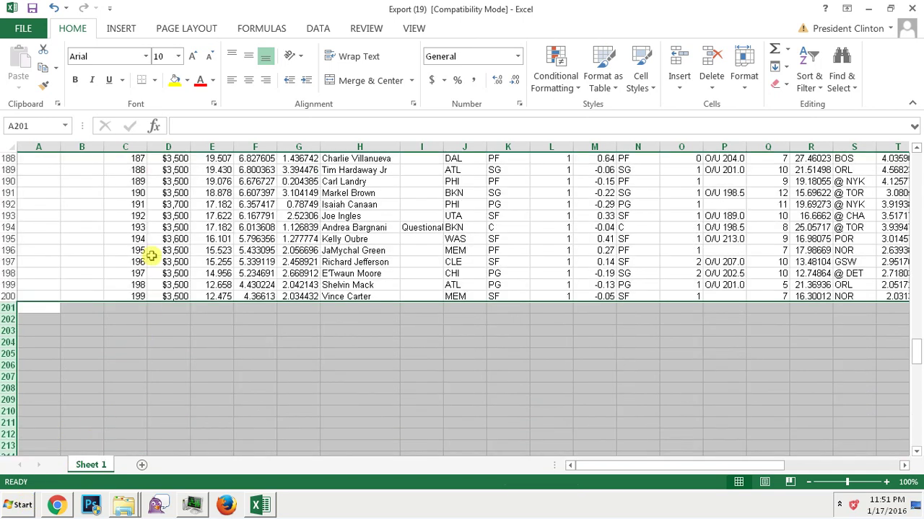
left_click(91, 295)
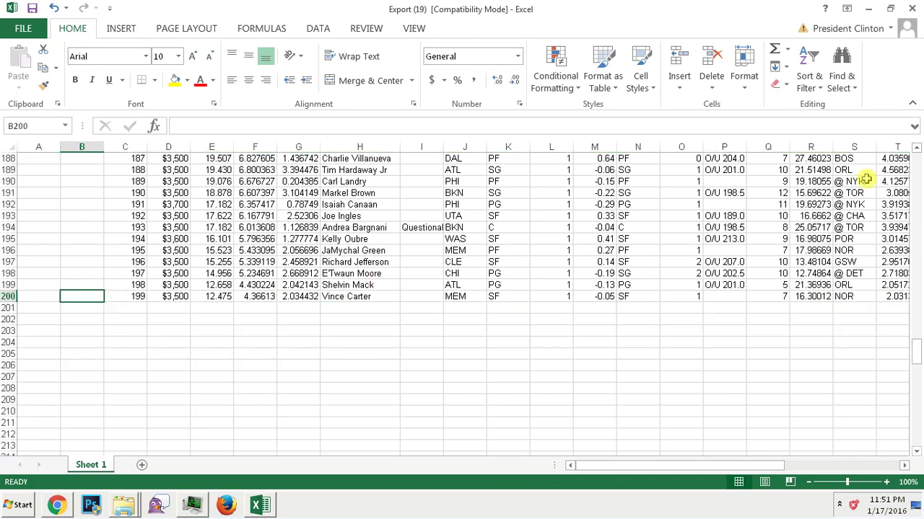
Review Stephen Curry's and Carmelo Anthony's rows, then minimize the export workbook
left_click_drag(914, 350, 917, 149)
left_click(644, 206)
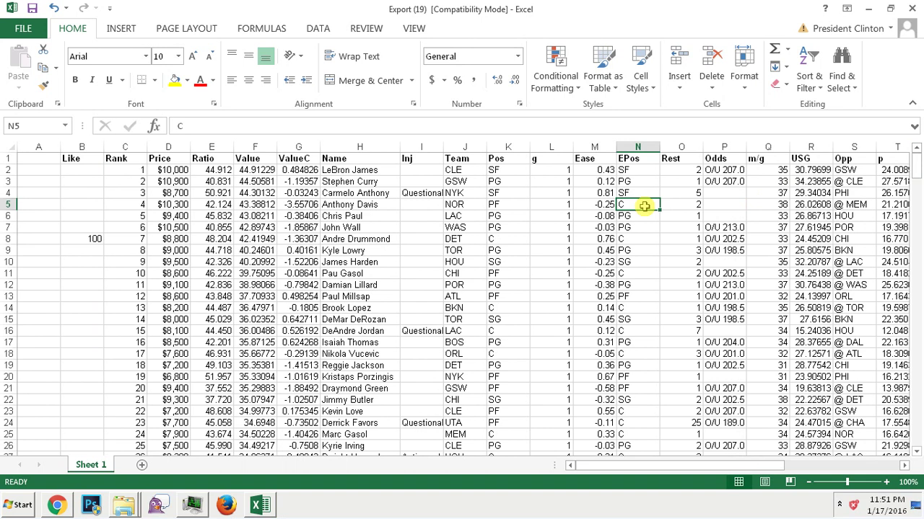
left_click(339, 182)
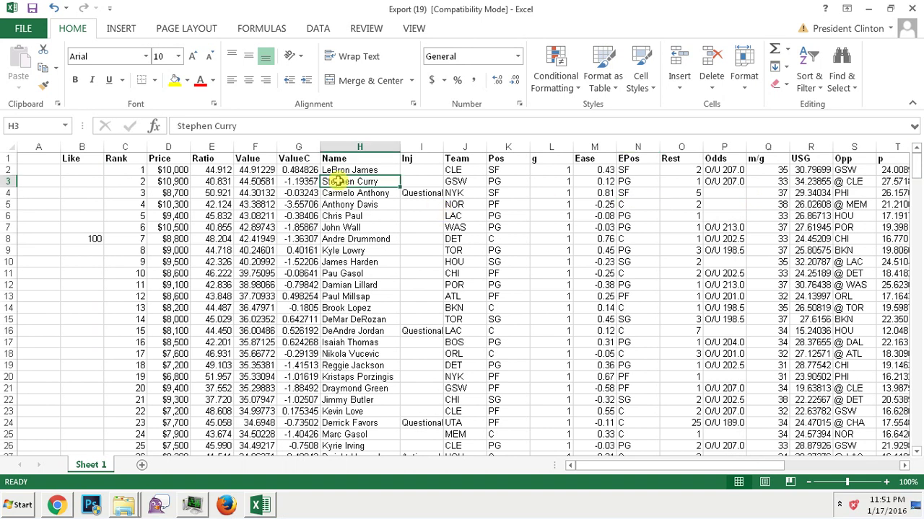
left_click(164, 182)
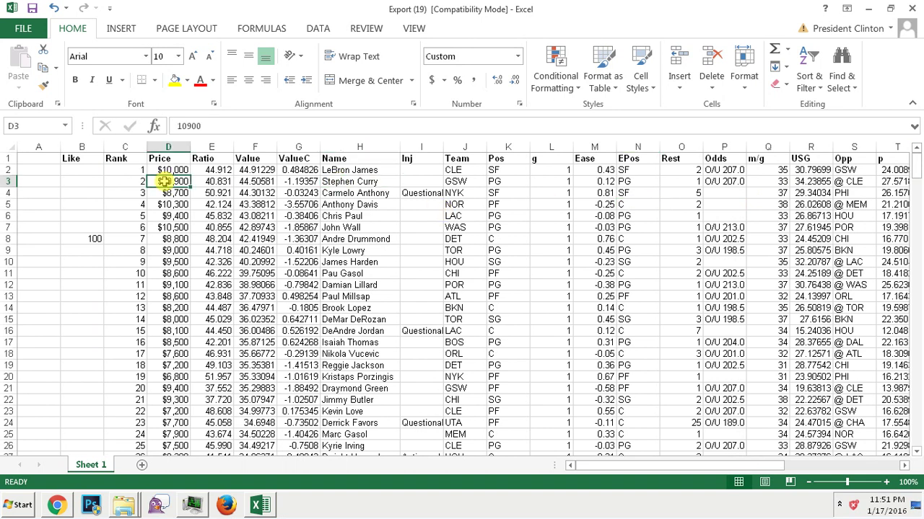
left_click(307, 195)
left_click(376, 194)
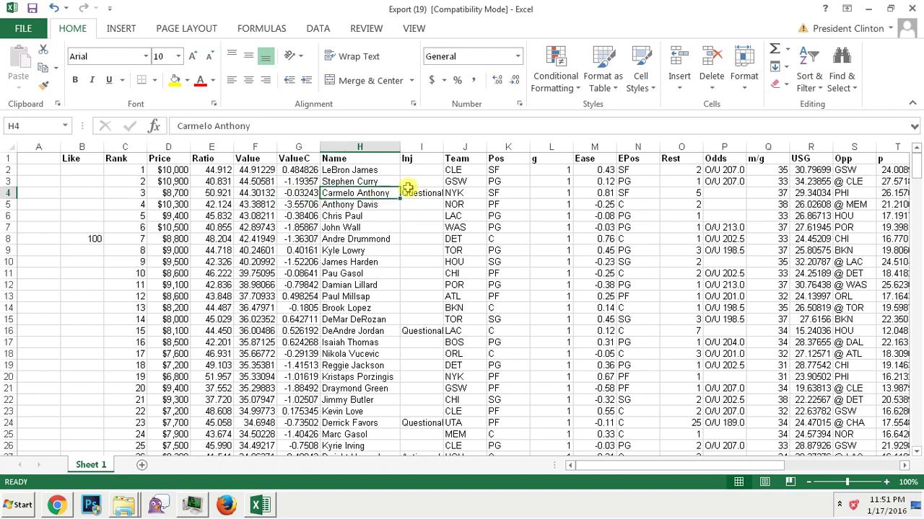
left_click(563, 193)
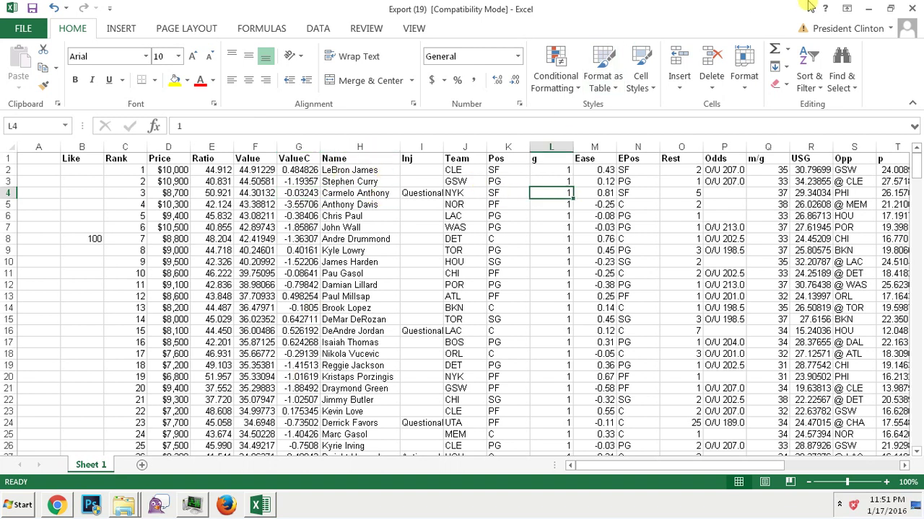
left_click(869, 8)
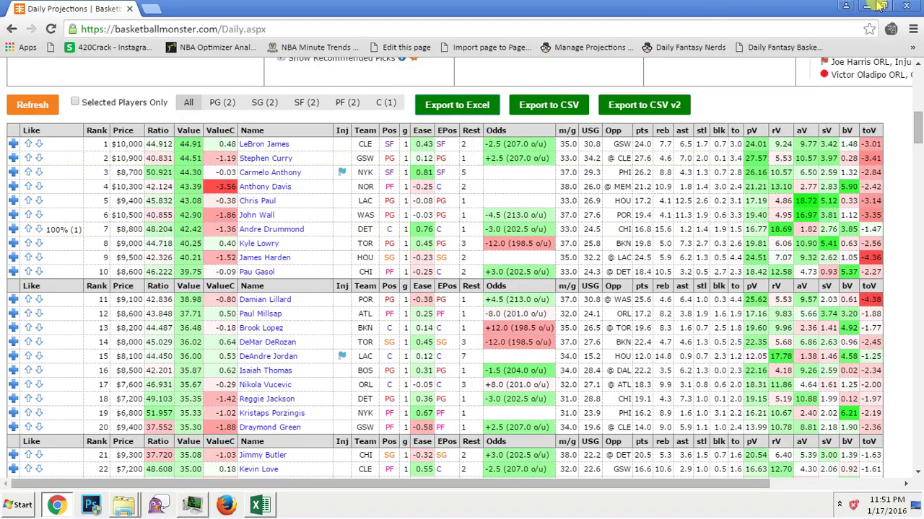
Open the 200-Tones NBA Optimizer workbook from the desktop, then bring Export (19) back to front
left_click(868, 7)
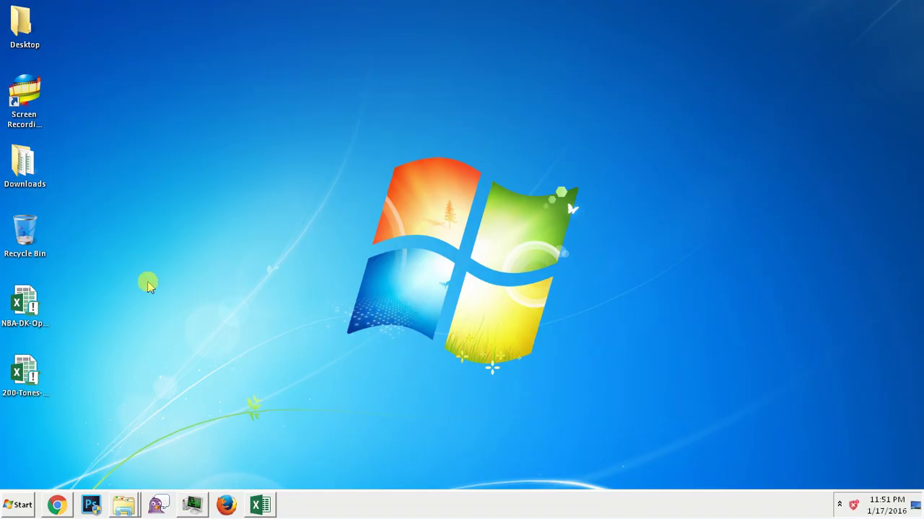
double_click(25, 373)
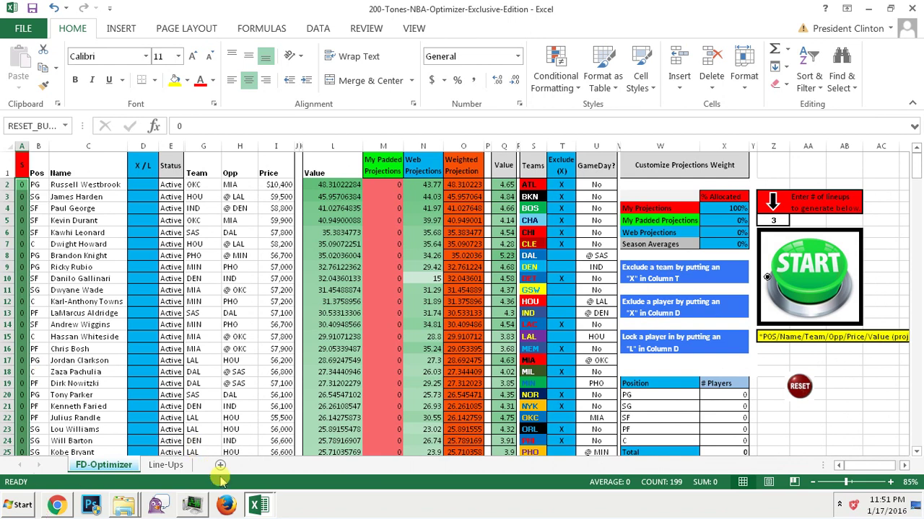
left_click(255, 463)
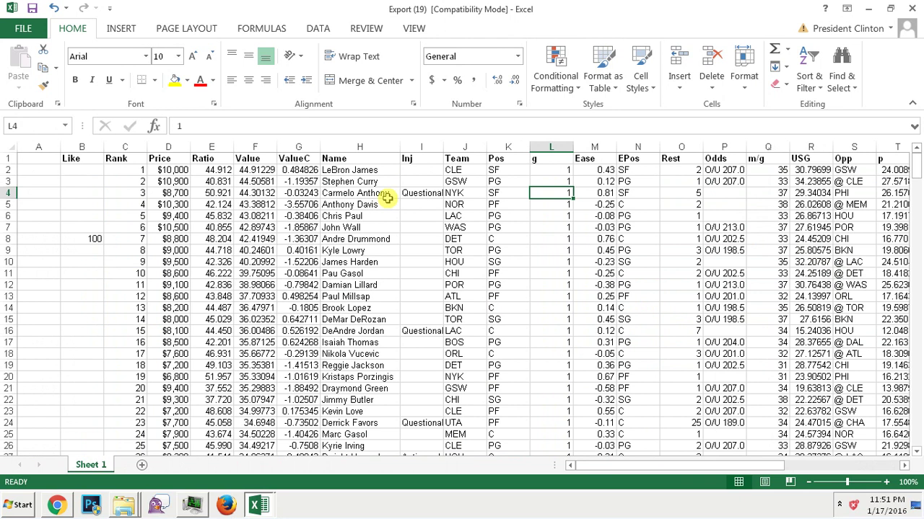
Copy the export's Name column into optimizer column C and widen it
left_click(366, 147)
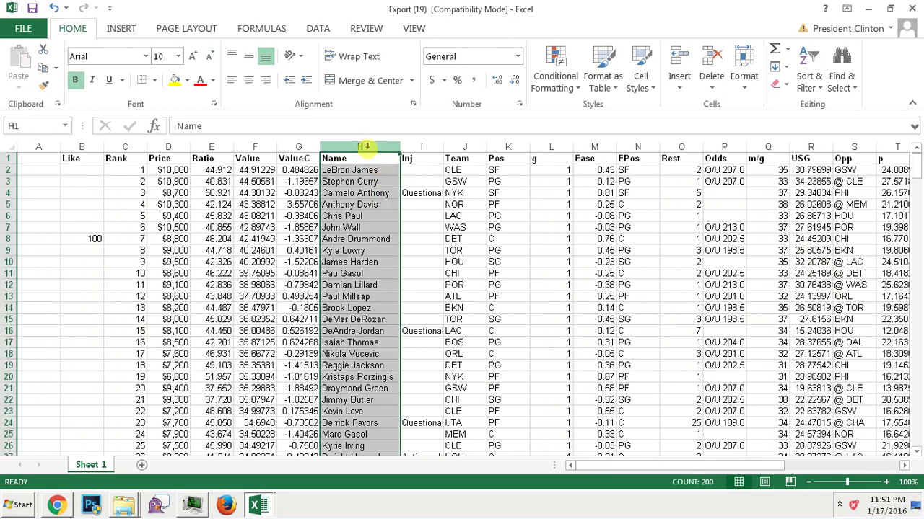
key("ctrl+c")
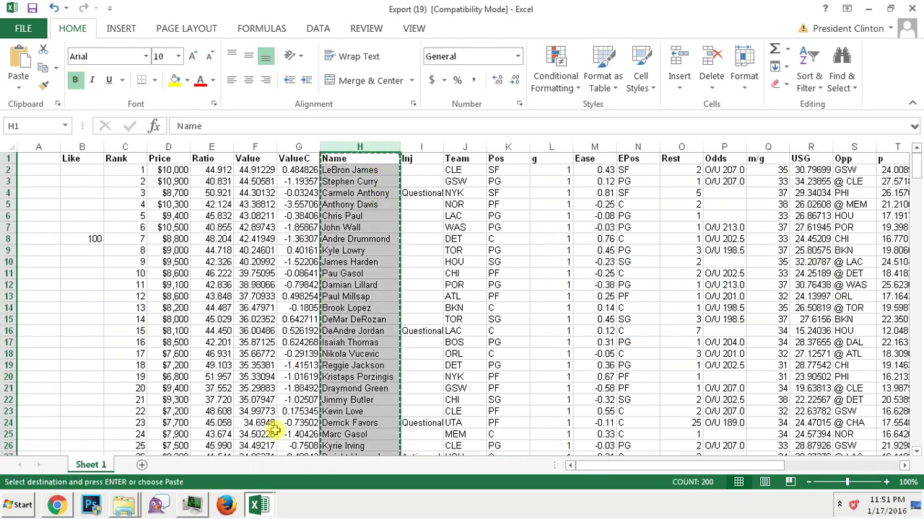
right_click(333, 354)
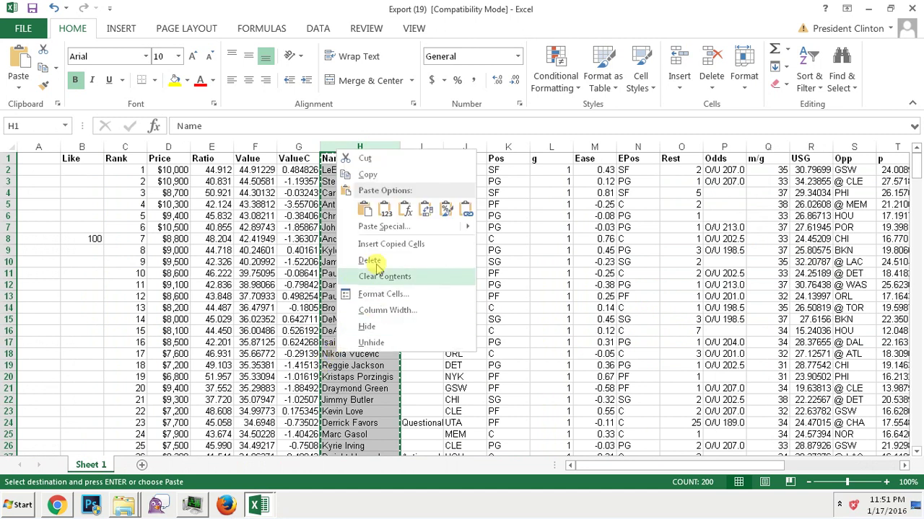
left_click(366, 176)
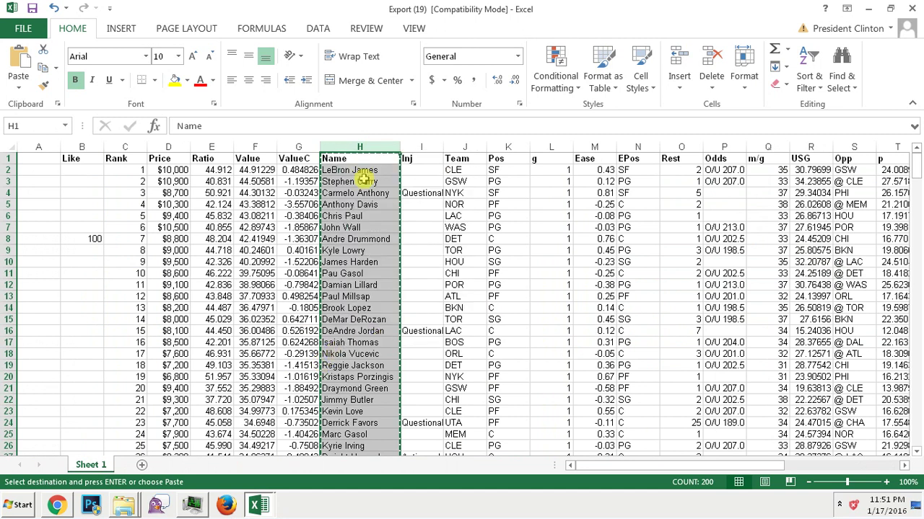
left_click(227, 505)
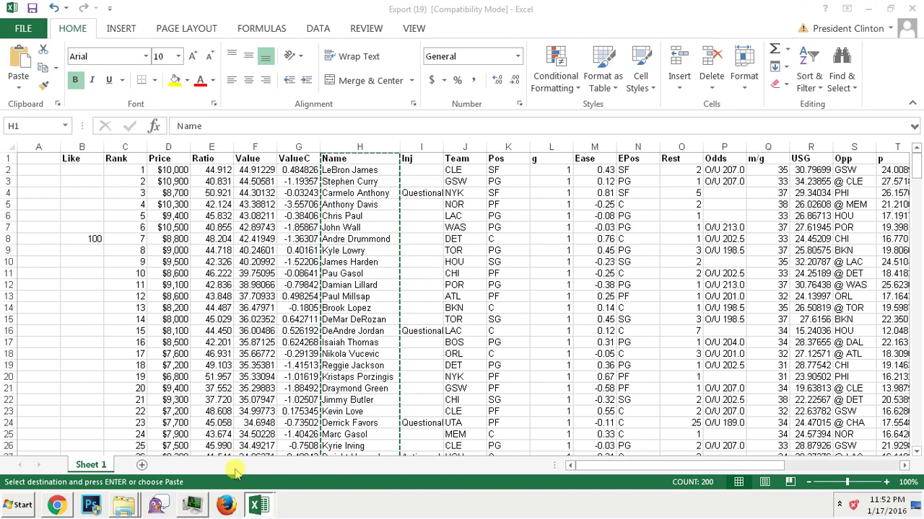
key("alt+Tab")
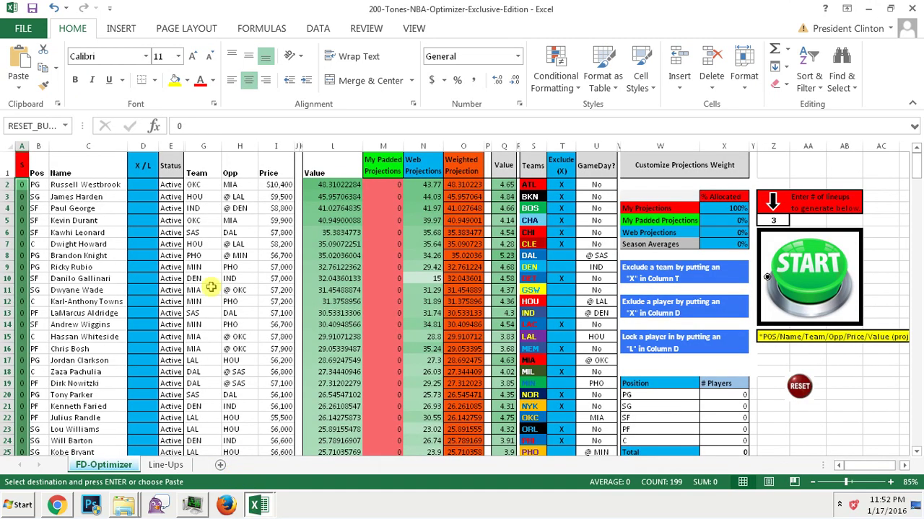
left_click(91, 146)
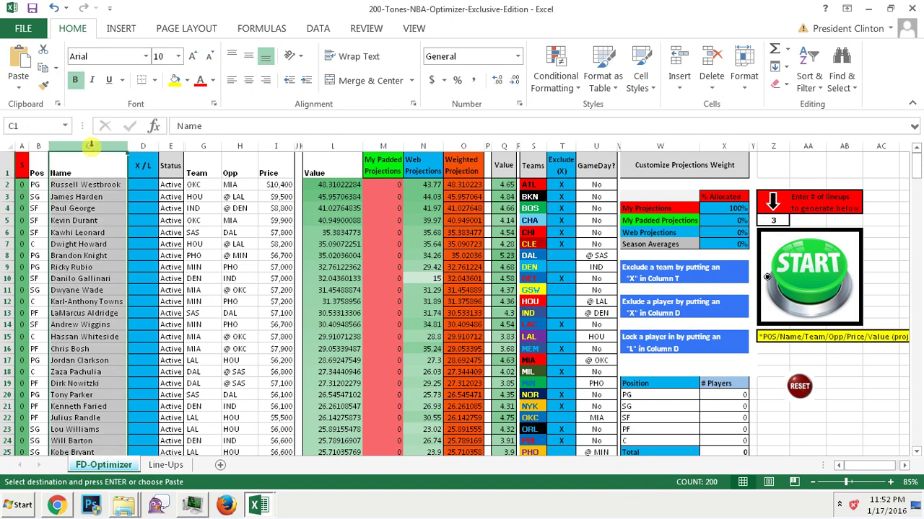
key("ctrl+v")
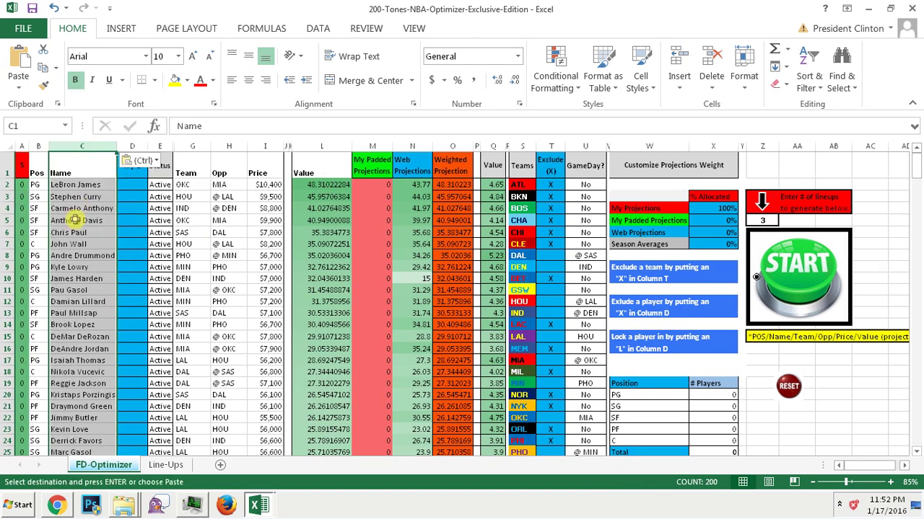
right_click(71, 215)
left_click(105, 284)
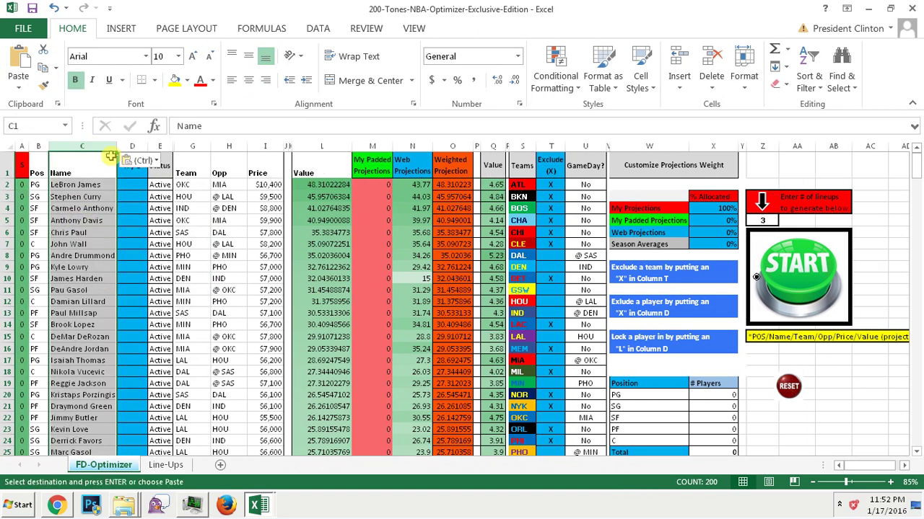
left_click_drag(116, 145, 129, 145)
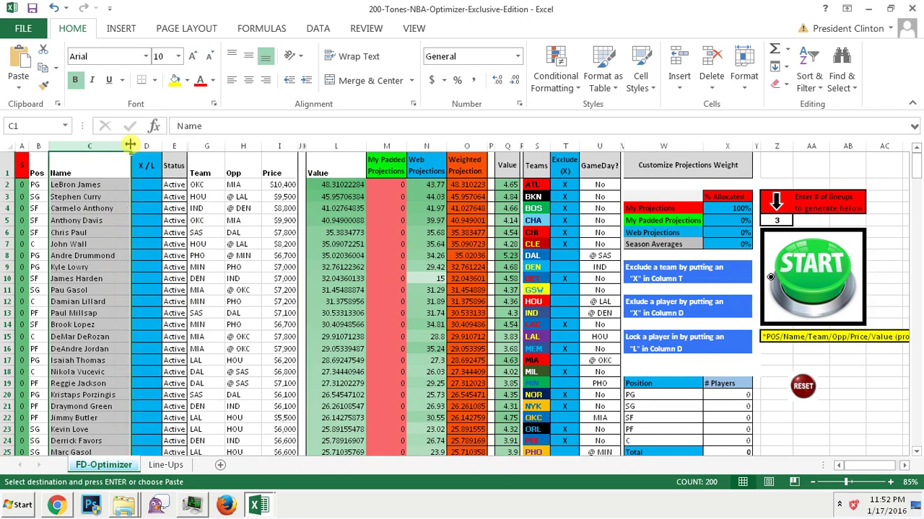
left_click(119, 209)
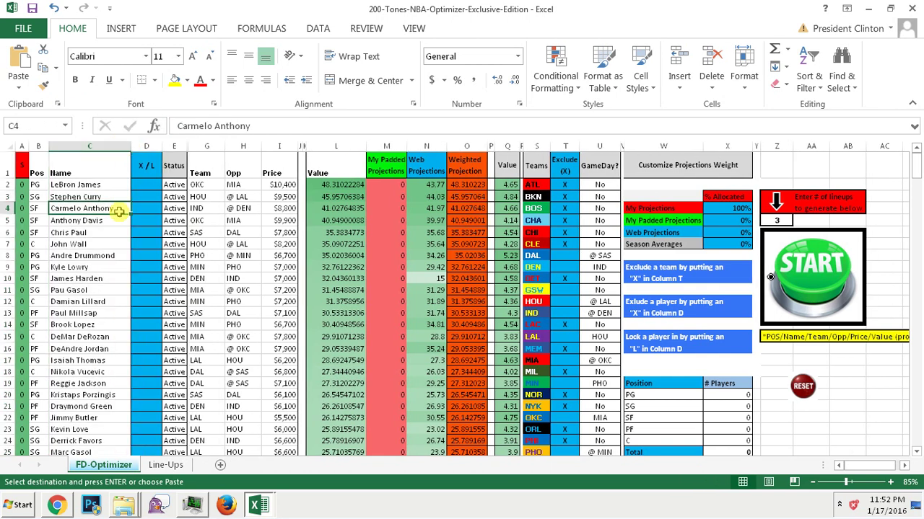
Copy the export's Pos column K into optimizer column B and narrow it
left_click(42, 147)
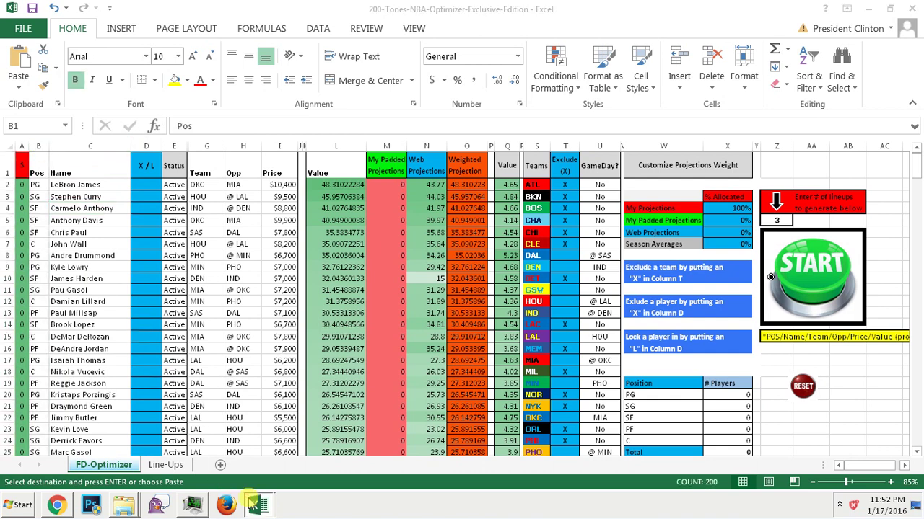
left_click(255, 458)
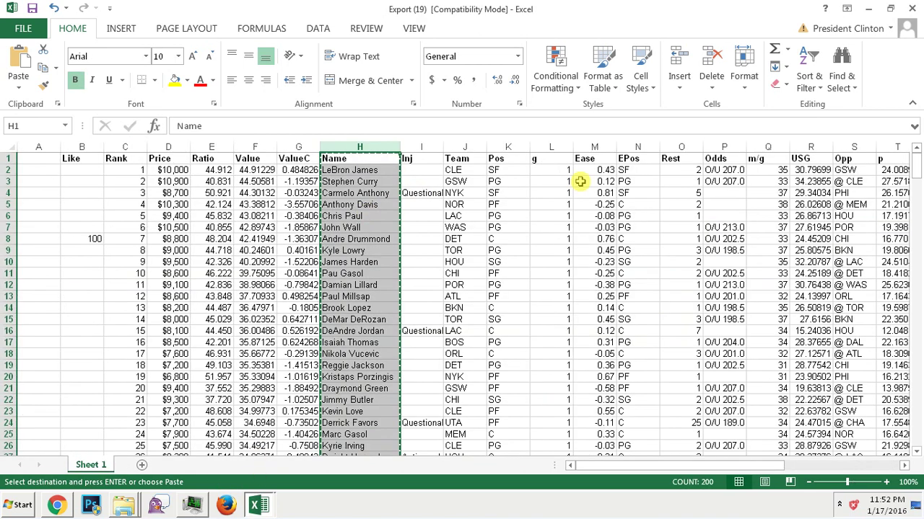
left_click(518, 147)
key("ctrl+c")
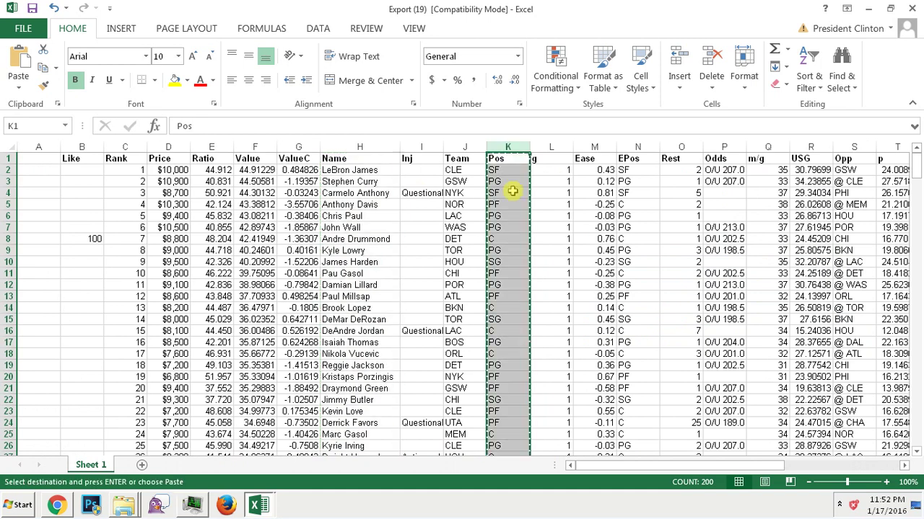
left_click(260, 506)
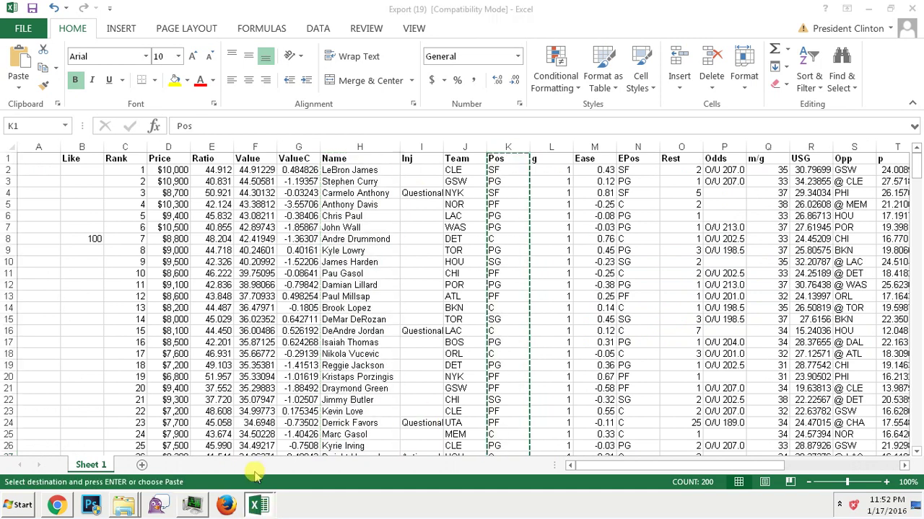
left_click(254, 472)
left_click(52, 146)
key("ctrl+v")
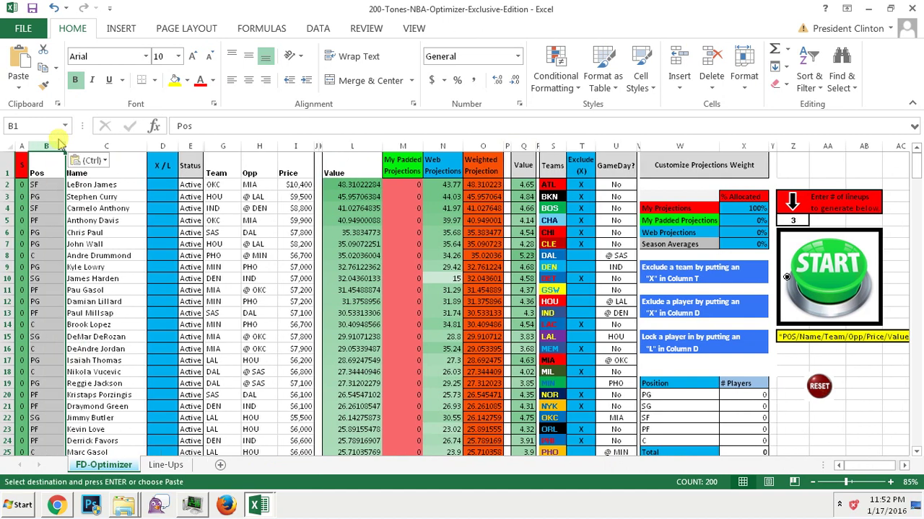
left_click_drag(64, 145, 49, 146)
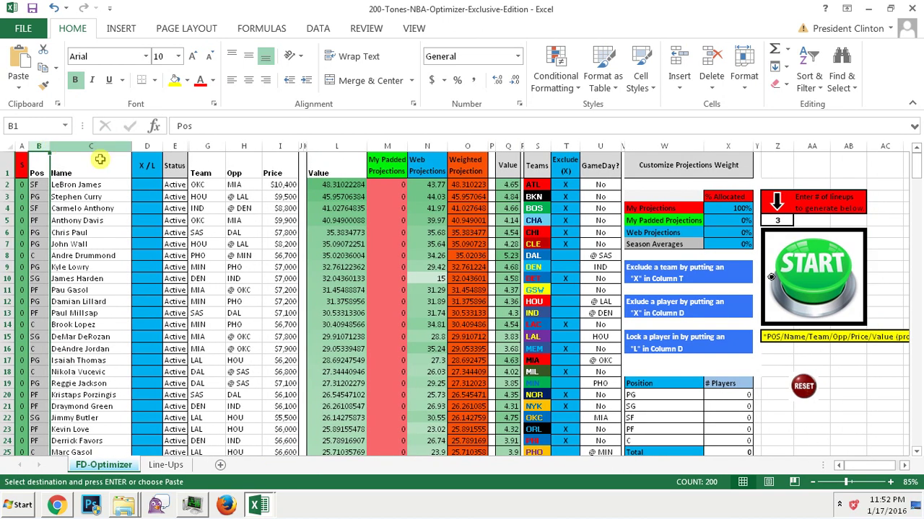
Copy the export's Team column J into optimizer column G
left_click(206, 164)
left_click(258, 505)
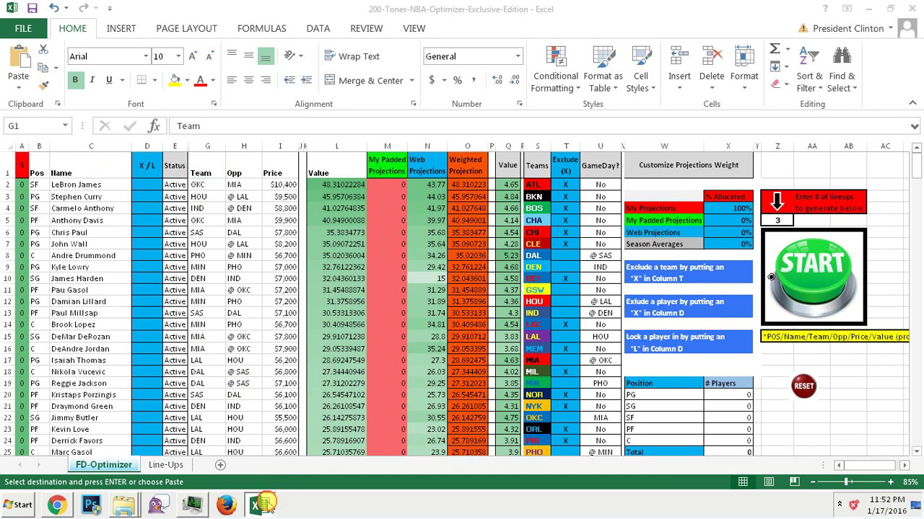
left_click(262, 460)
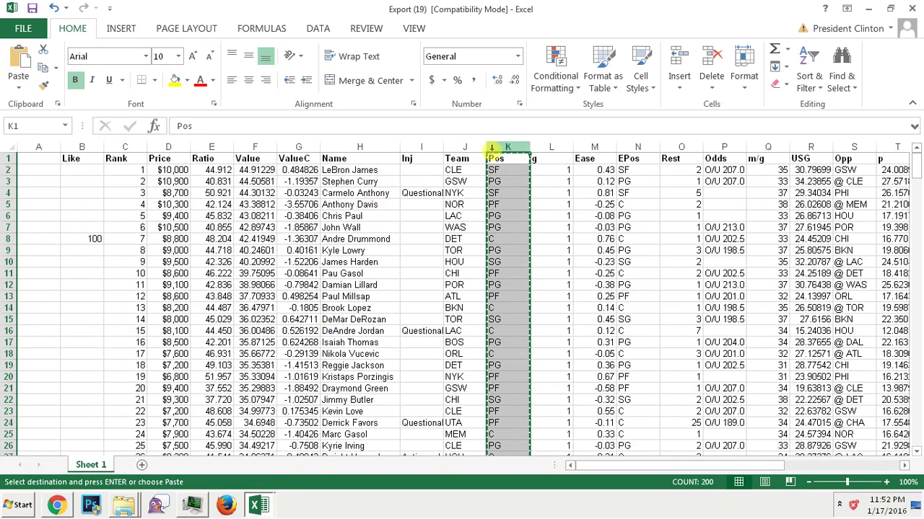
left_click(464, 147)
key("ctrl+c")
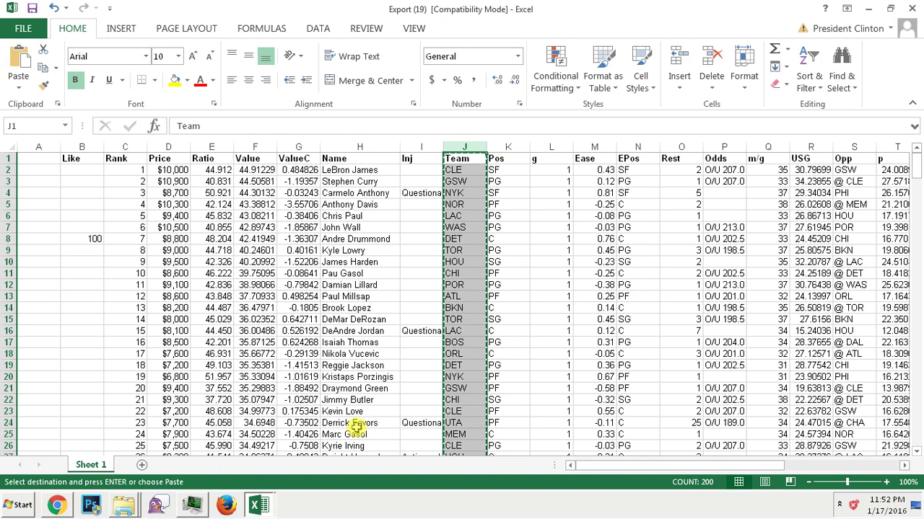
left_click(259, 506)
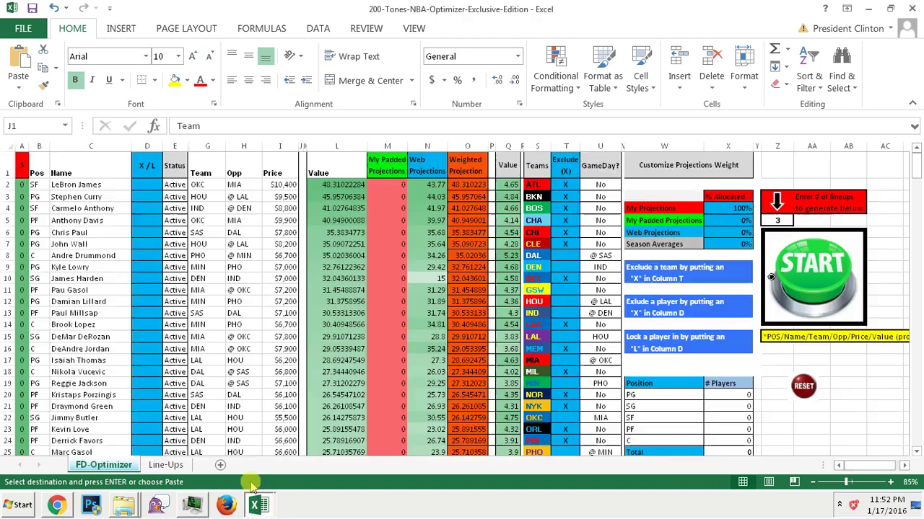
left_click(211, 146)
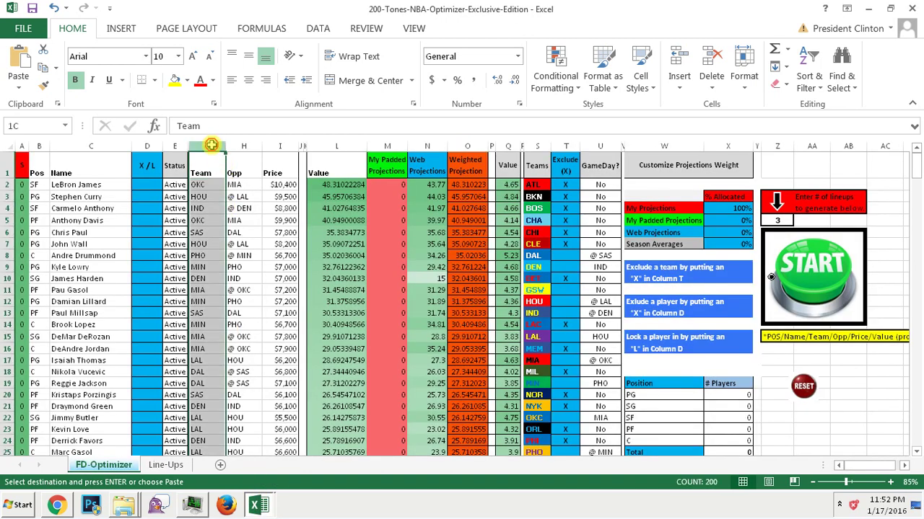
key("ctrl+v")
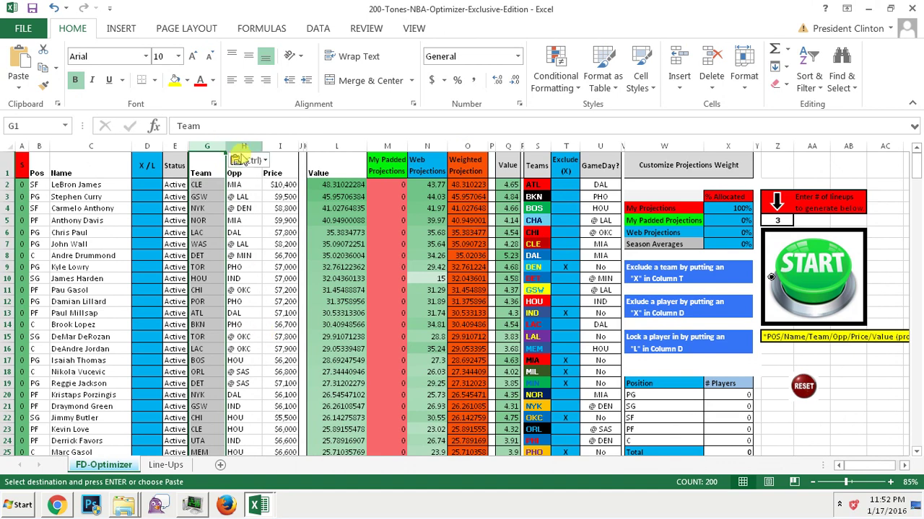
Copy the export's Opp column S into optimizer column H
left_click(240, 145)
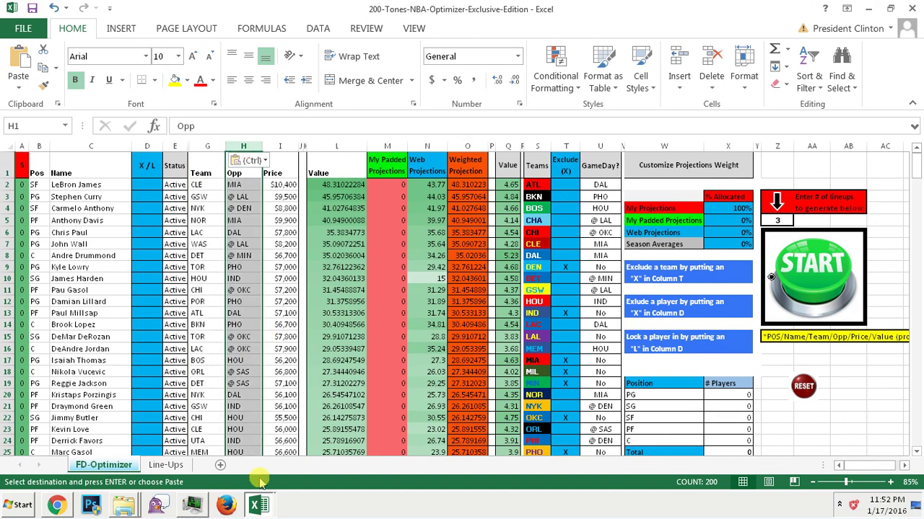
left_click(259, 505)
left_click(259, 505)
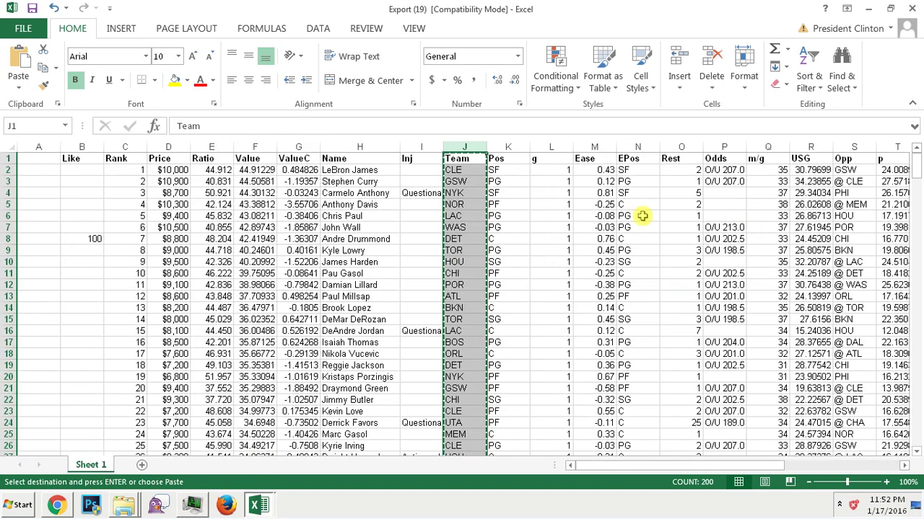
left_click(843, 148)
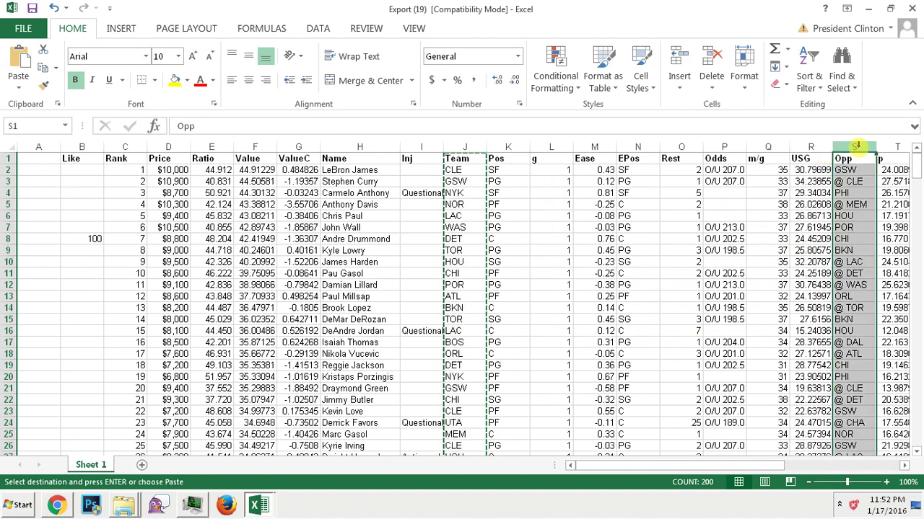
key("ctrl+c")
left_click(272, 503)
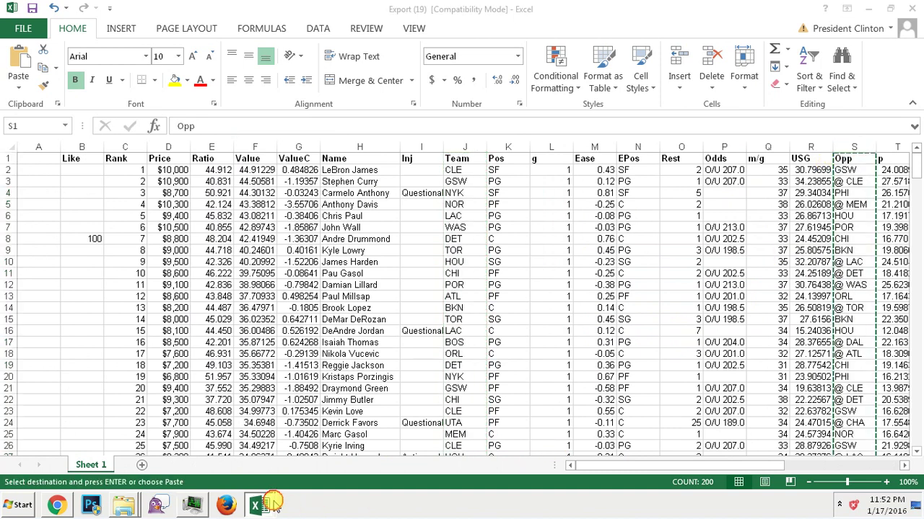
left_click(267, 474)
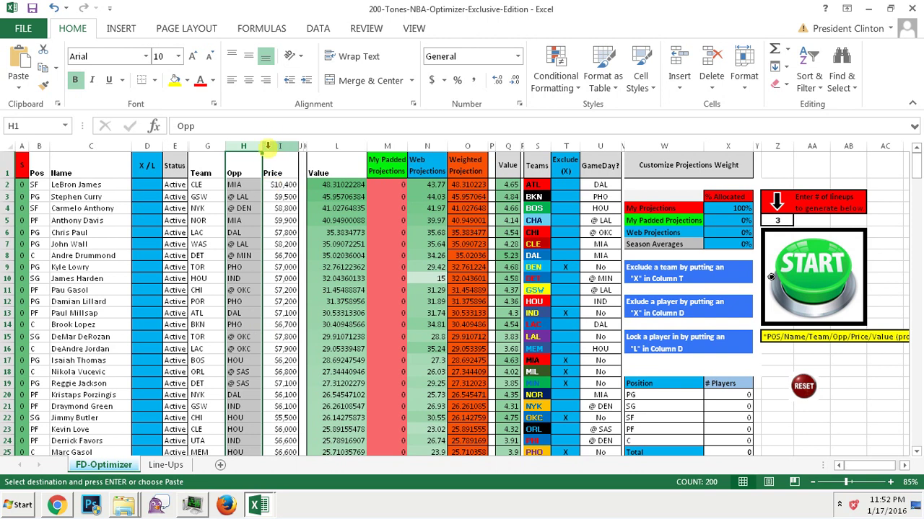
left_click(248, 146)
key("ctrl+v")
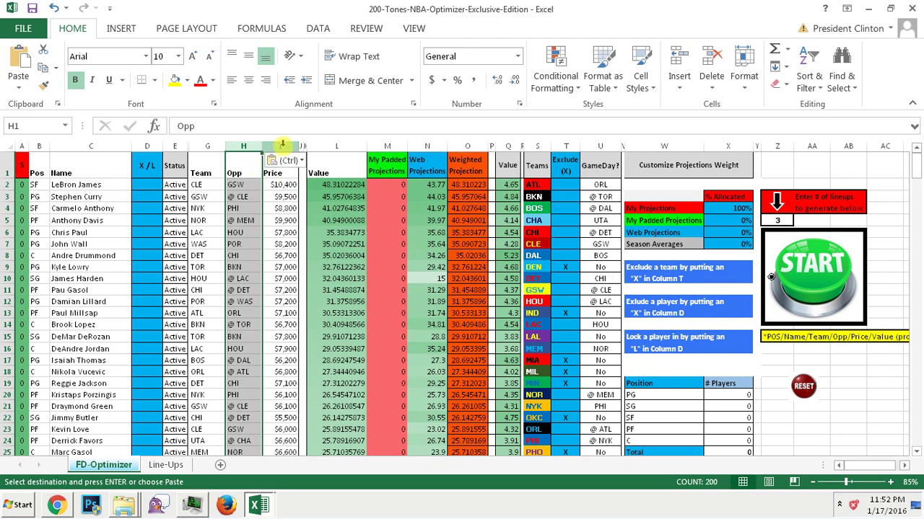
Copy the export's Price column D into optimizer column I
left_click(282, 147)
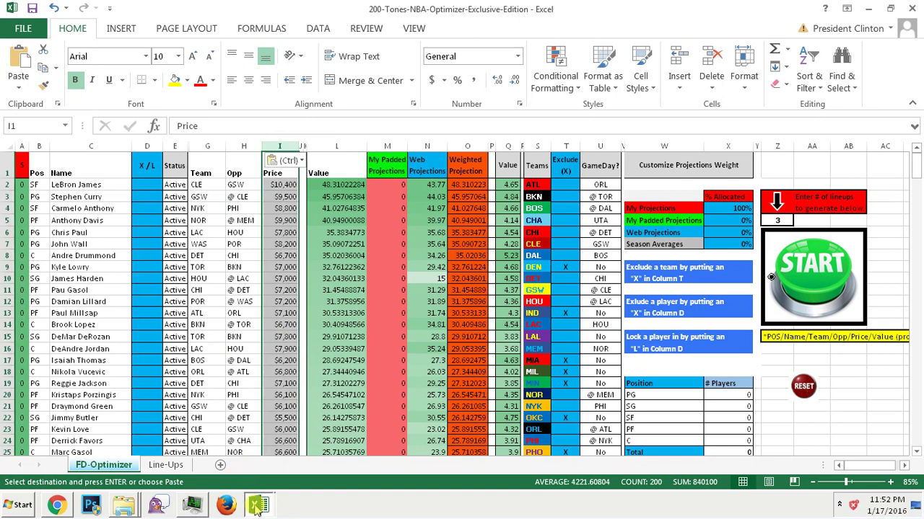
key("alt+Tab")
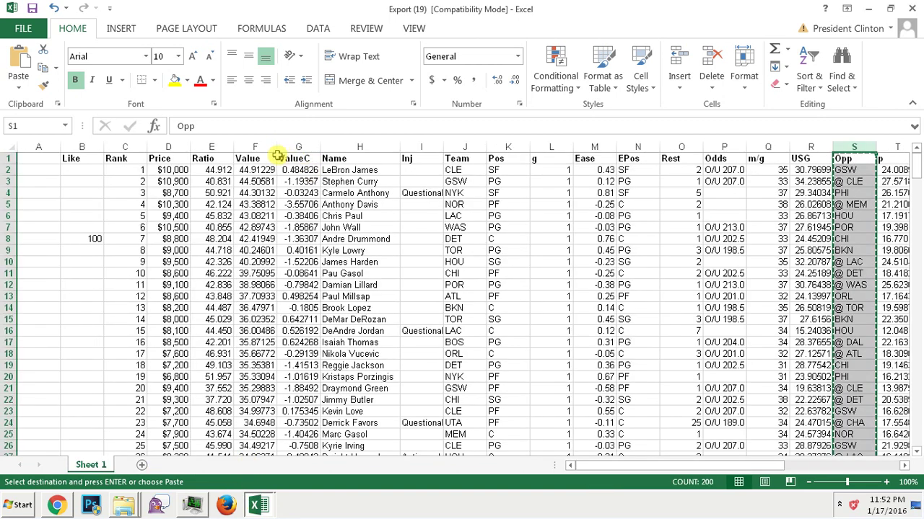
left_click(178, 147)
key("ctrl+c")
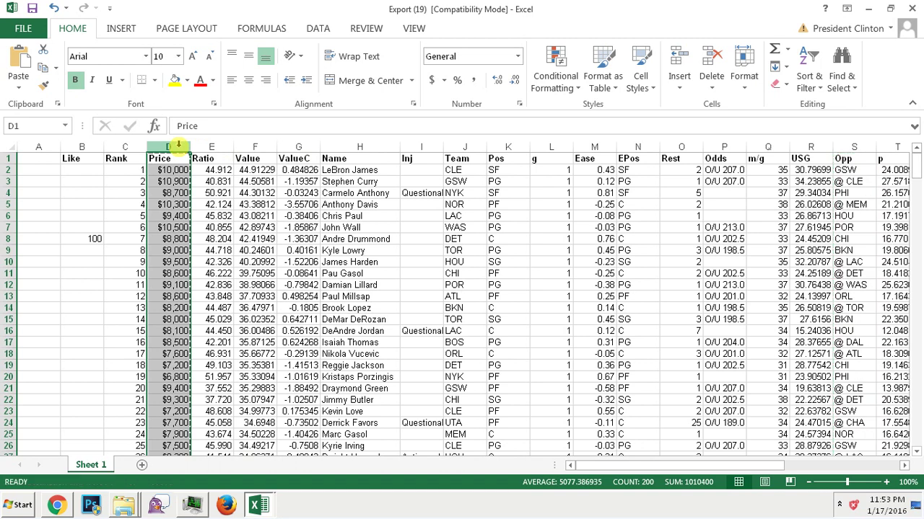
left_click(257, 507)
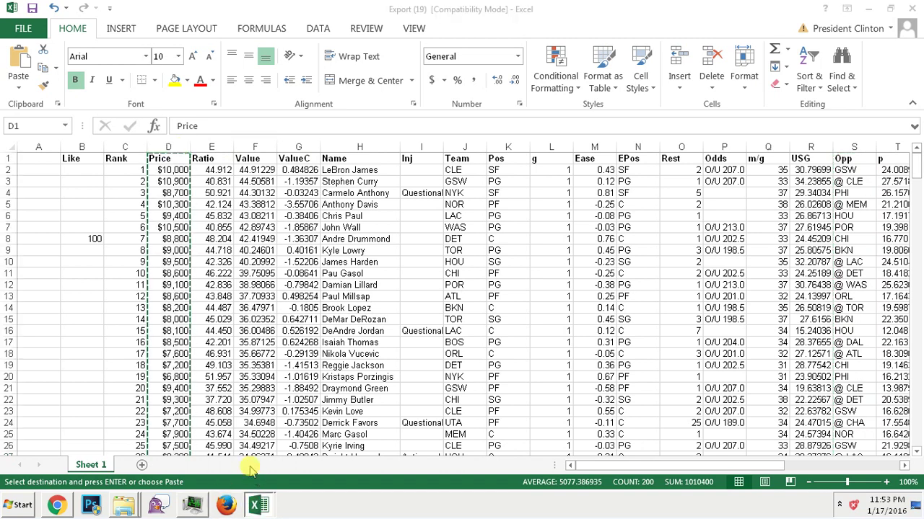
left_click(247, 474)
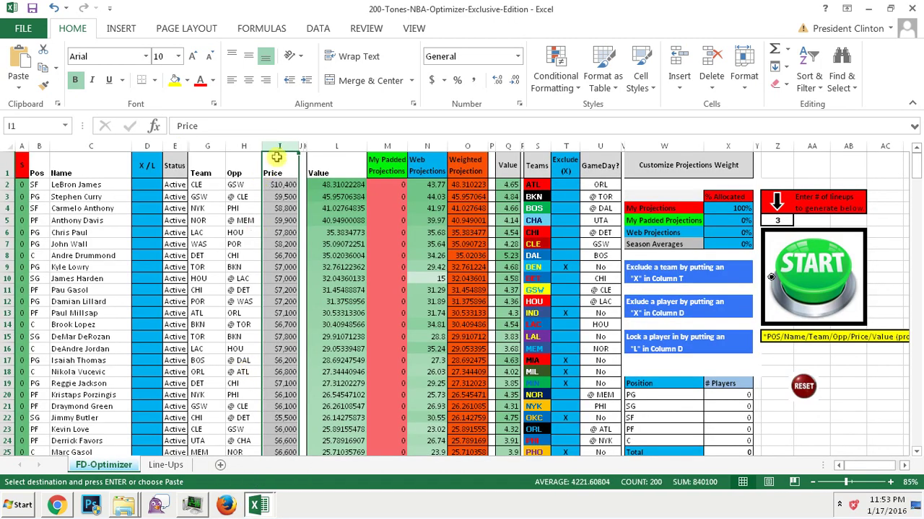
key("ctrl+v")
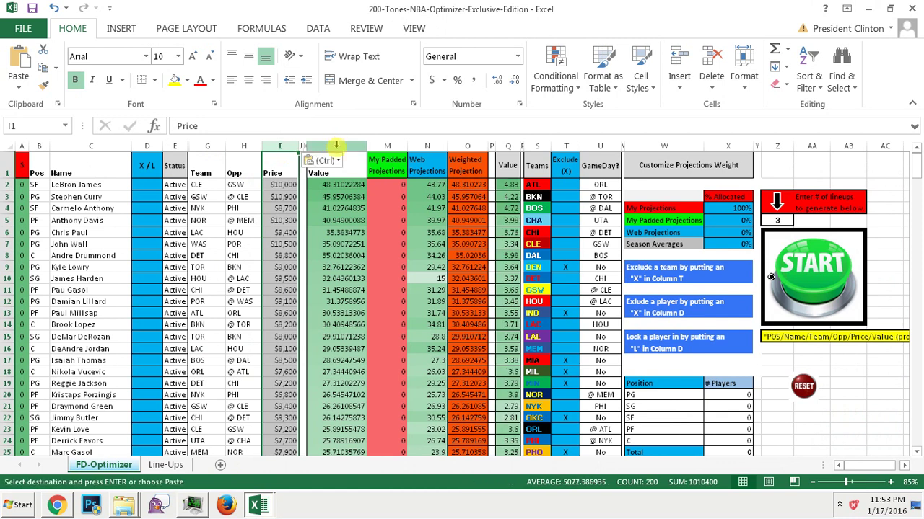
Rename the column L header to 'My Projections' and select the column below it
left_click(336, 146)
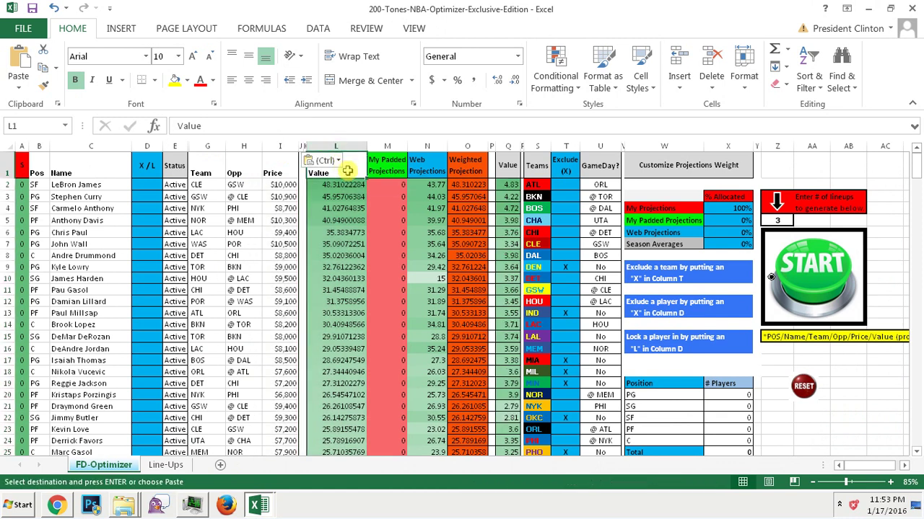
type("My Projectio")
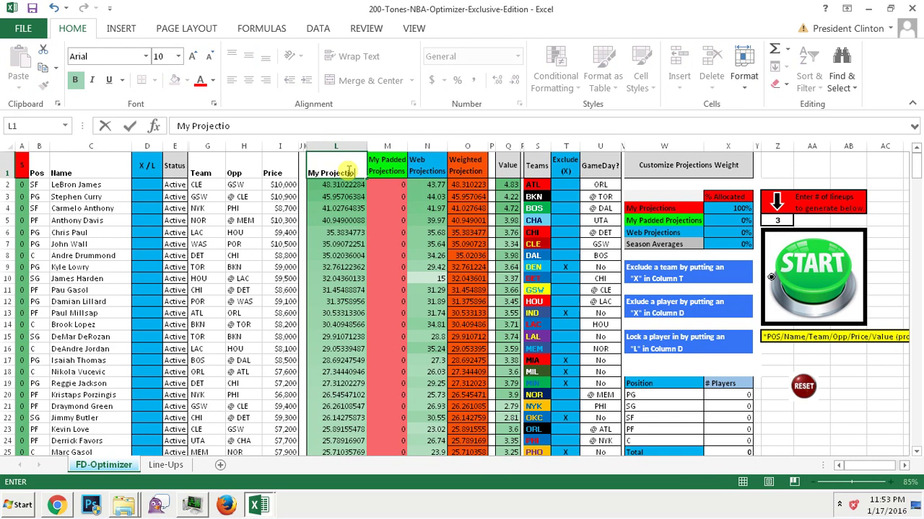
type("ns")
key("Return")
left_click(347, 166)
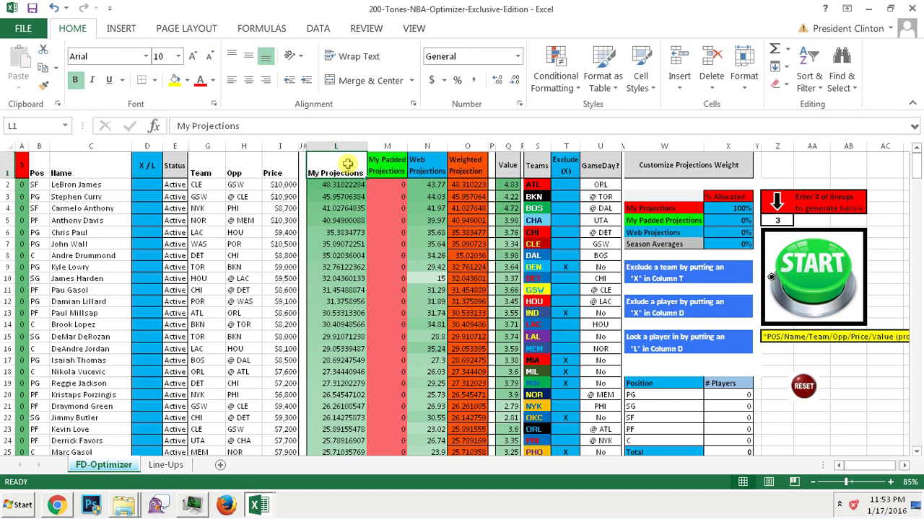
key("ctrl+shift+Down")
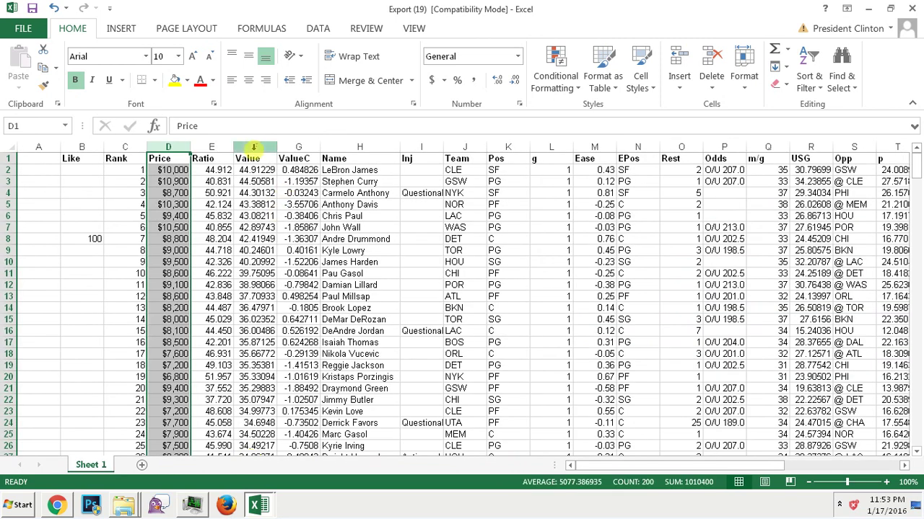
Paste the export's Value column into column L and widen it
left_click(253, 147)
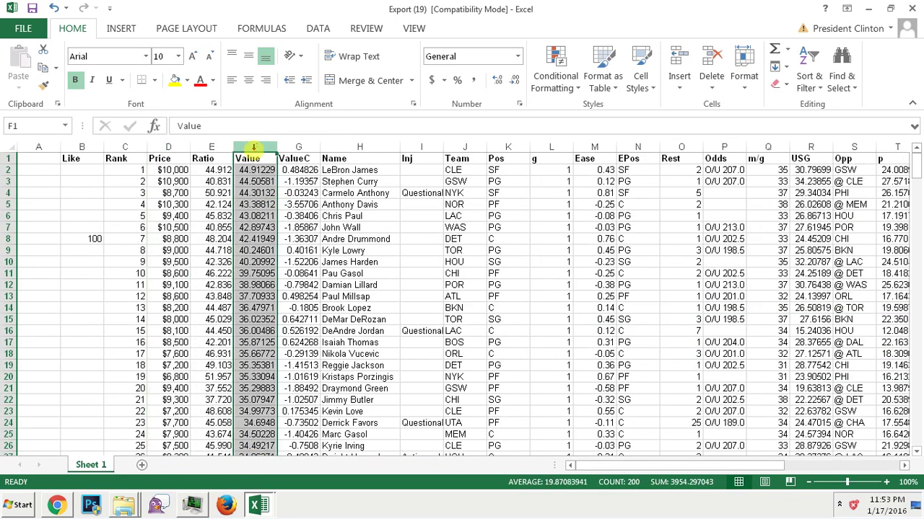
key("ctrl+c")
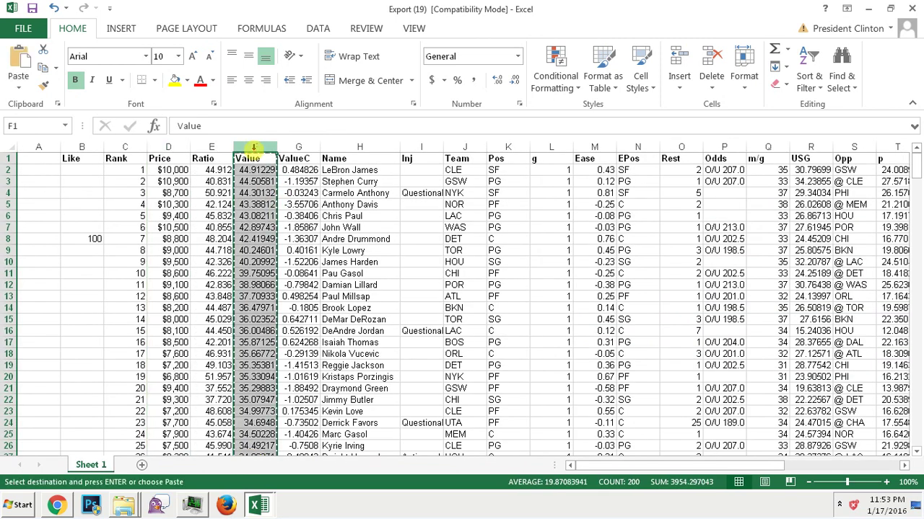
left_click(256, 505)
left_click(246, 475)
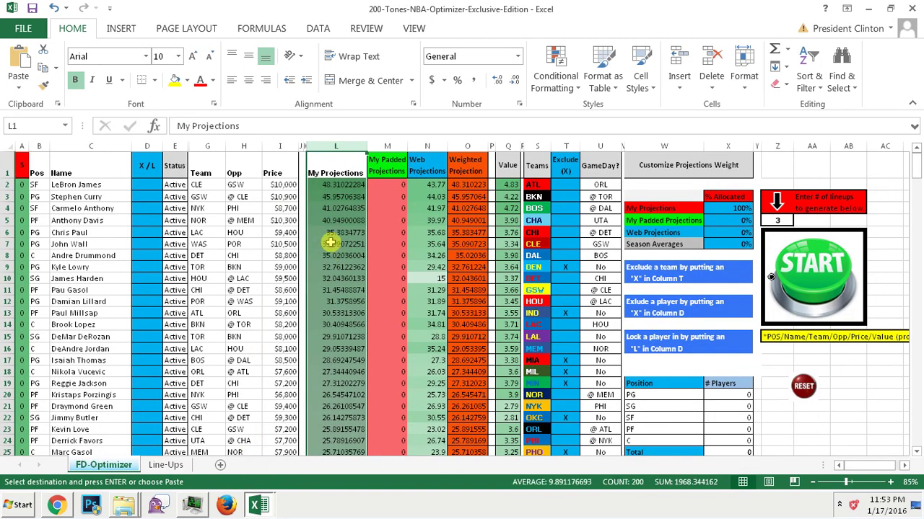
key("Return")
key("ctrl+v")
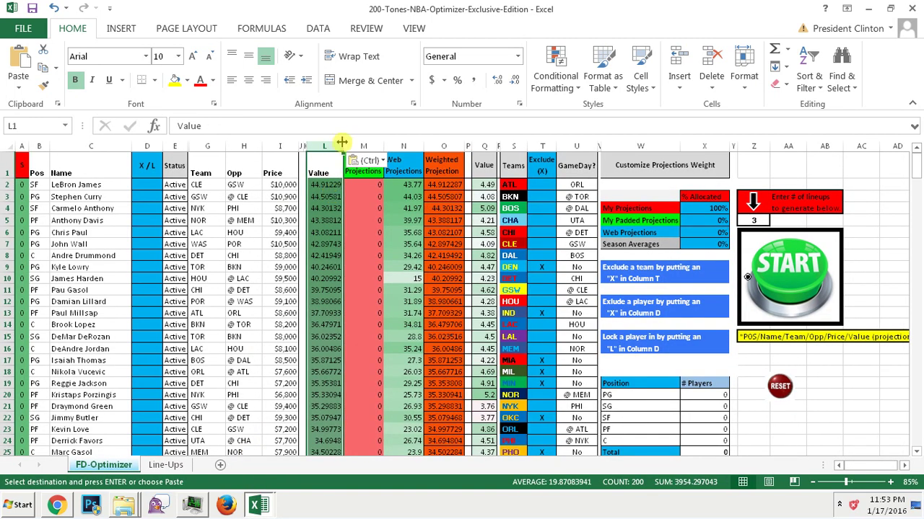
left_click_drag(344, 143, 362, 145)
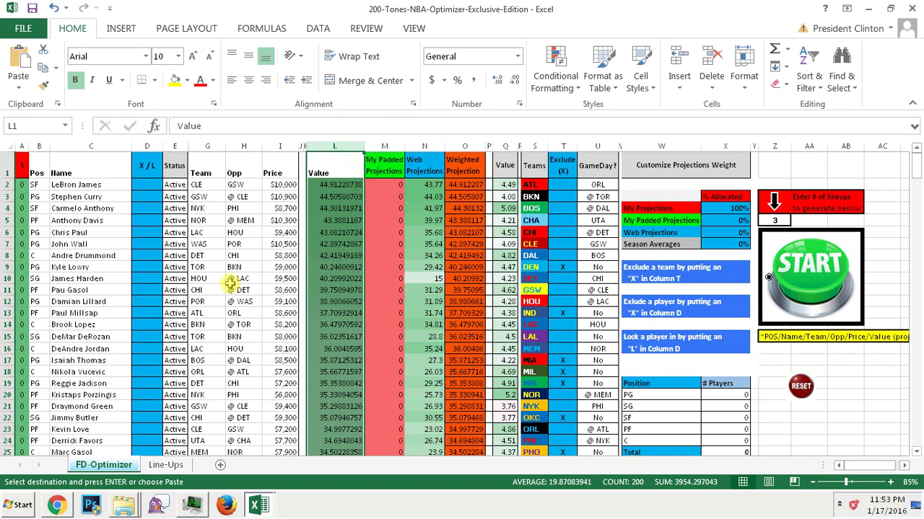
left_click(84, 266)
key("Down")
key("Down")
key("Down")
key("Down")
key("Down")
key("Down")
key("Down")
key("Down")
key("Down")
key("Down")
key("Down")
key("Down")
key("Down")
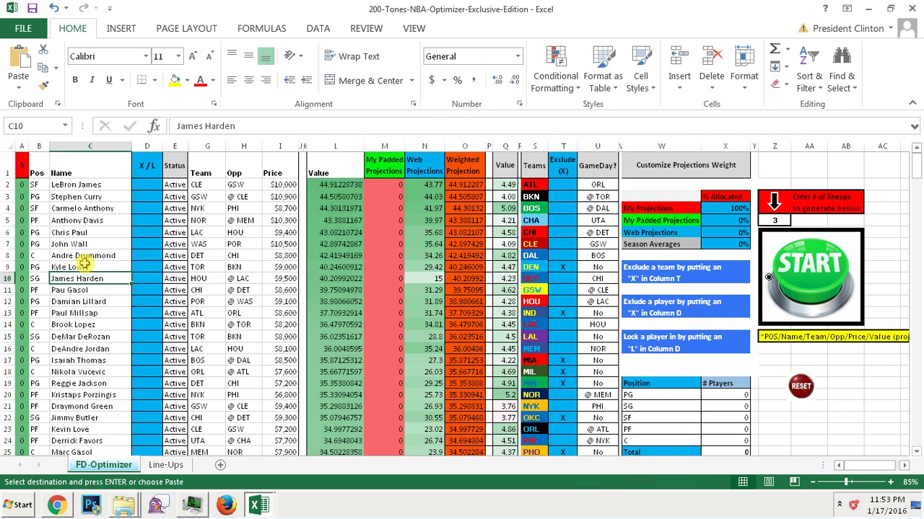
key("Down")
key("Down")
key("Down")
key("Down")
key("Down")
key("Down")
key("Down")
key("Down")
key("Down")
key("Down")
key("Down")
key("Down")
key("Down")
key("Down")
key("Down")
key("Down")
key("Down")
key("Down")
key("Down")
key("Down")
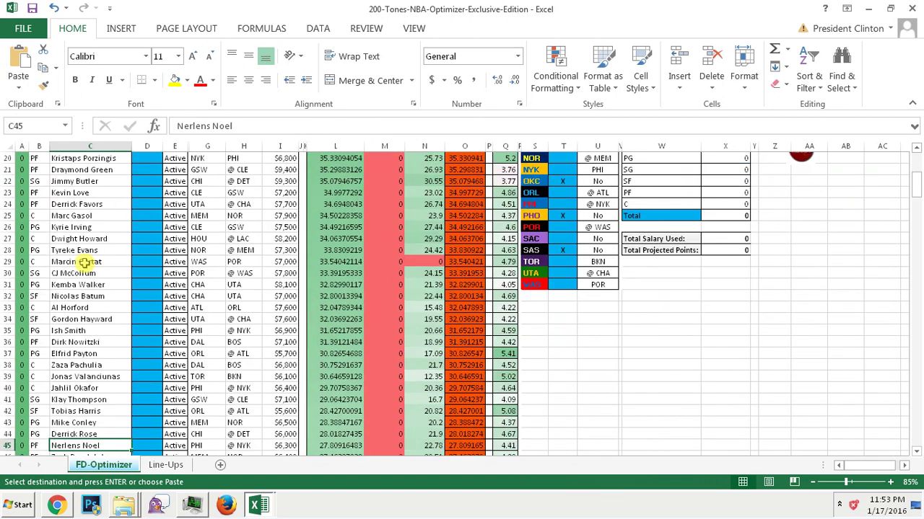
key("Down")
key("Down")
key("Down")
key("Down")
key("Down")
key("Down")
key("Down")
key("Down")
key("Down")
key("Down")
key("Down")
key("Down")
key("Down")
key("Down")
key("Down")
key("Down")
key("Down")
key("Down")
key("Down")
key("Down")
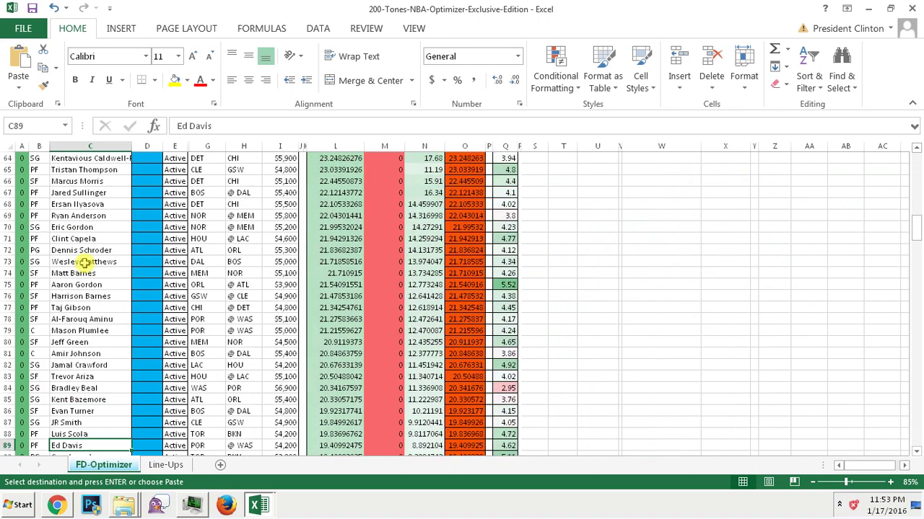
key("Down")
key("Down")
key("Down")
key("Down")
key("Down")
key("Down")
key("Down")
key("Down")
key("Down")
key("Down")
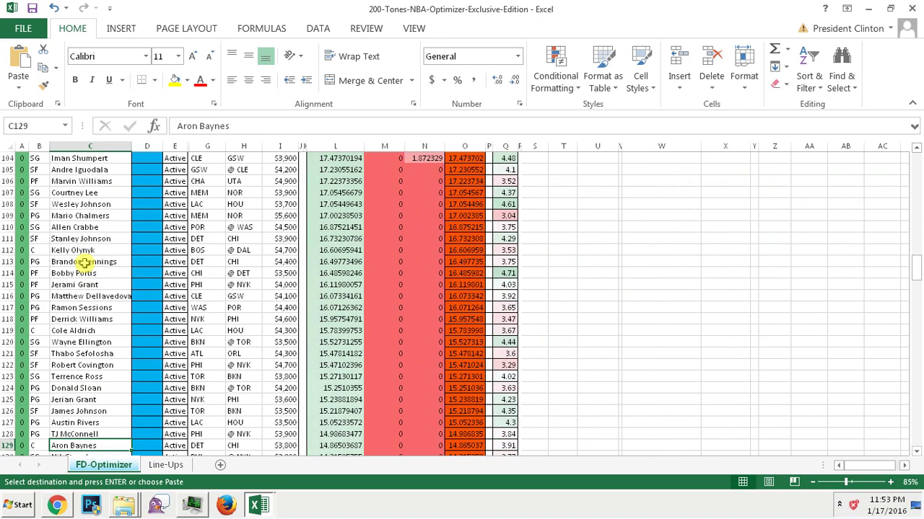
key("Down")
key("Down")
key("Down")
key("Down")
key("Down")
key("Down")
key("Down")
key("Down")
key("Down")
key("Down")
key("Down")
key("Down")
key("Down")
key("Down")
key("Down")
key("Down")
key("Down")
key("Down")
key("Down")
key("Down")
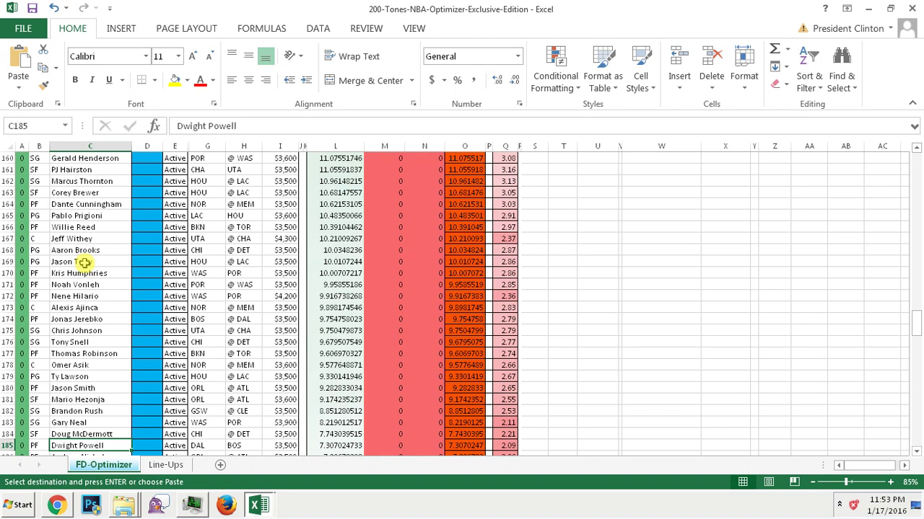
key("Down")
key("Down")
key("Down")
key("Down")
key("Down")
key("Down")
key("Down")
key("Down")
key("Down")
key("Down")
key("Down")
key("Down")
key("Down")
key("Down")
key("Down")
key("Down")
key("Down")
key("Down")
key("Down")
key("Down")
key("Up")
key("Up")
key("Up")
key("Up")
key("Up")
key("Up")
key("Up")
key("Up")
key("Up")
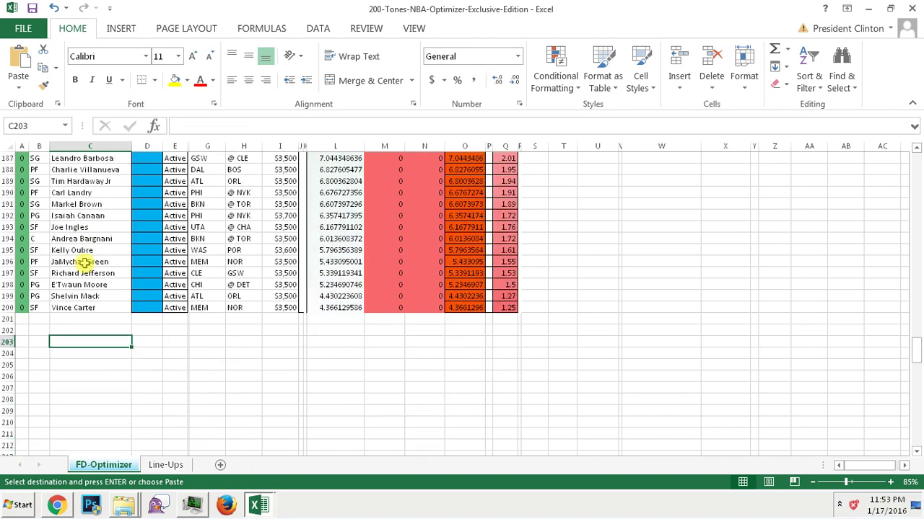
left_click(288, 240)
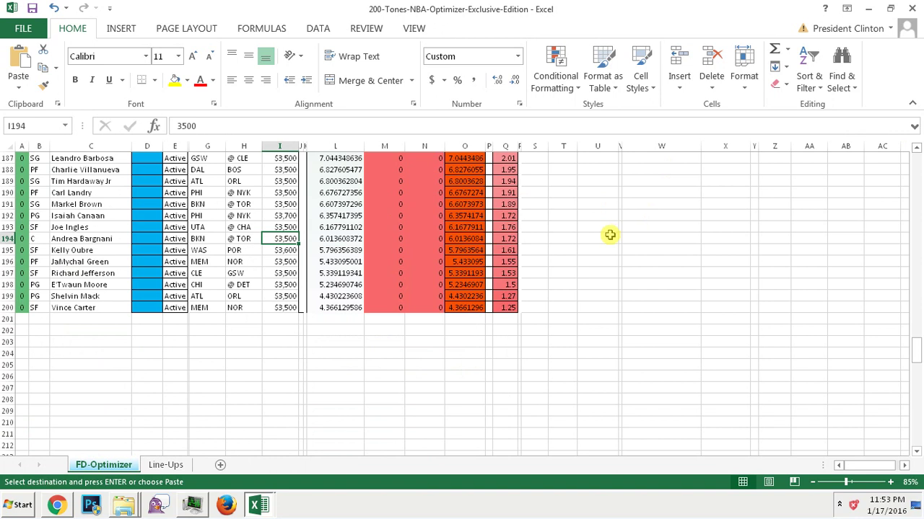
type("0")
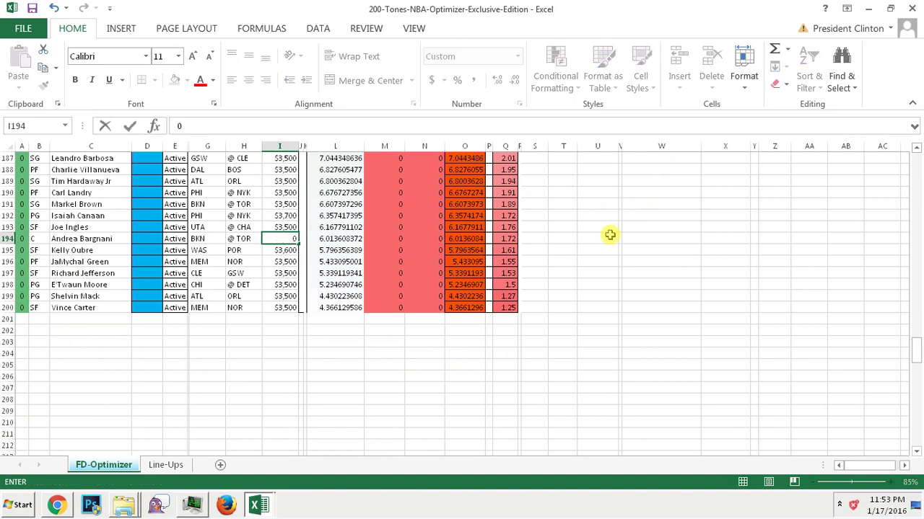
key("Return")
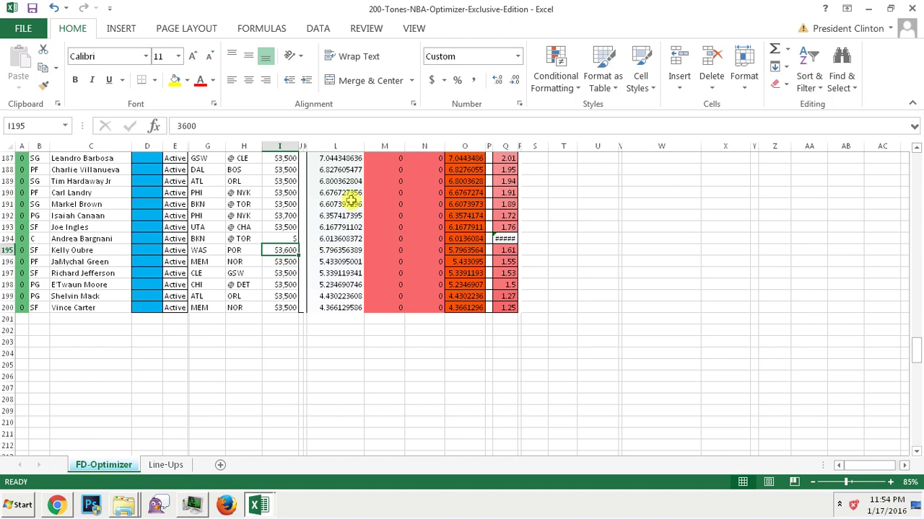
left_click(507, 239)
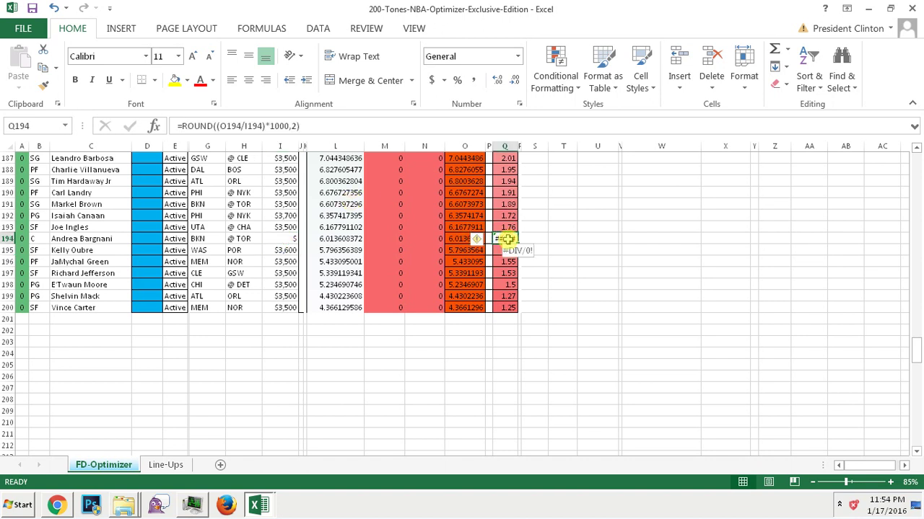
left_click(286, 240)
type("3,5")
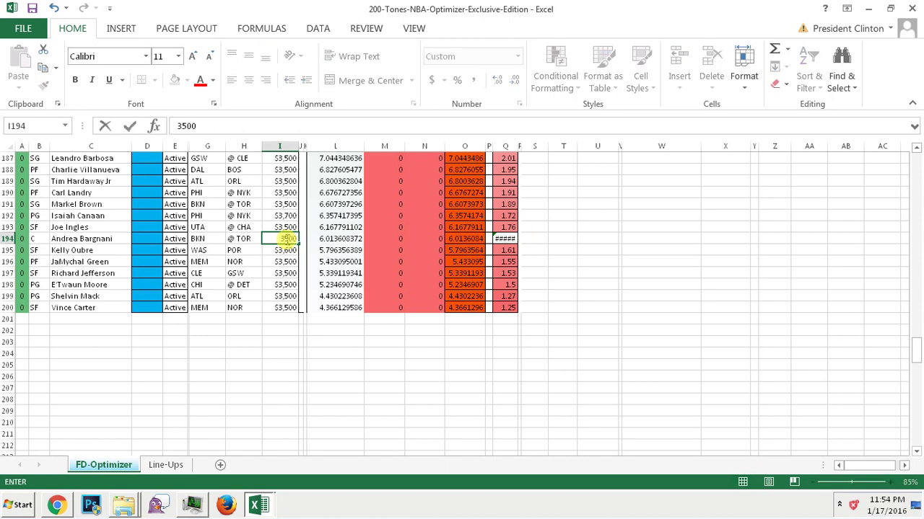
type("00")
key("Return")
left_click(281, 215)
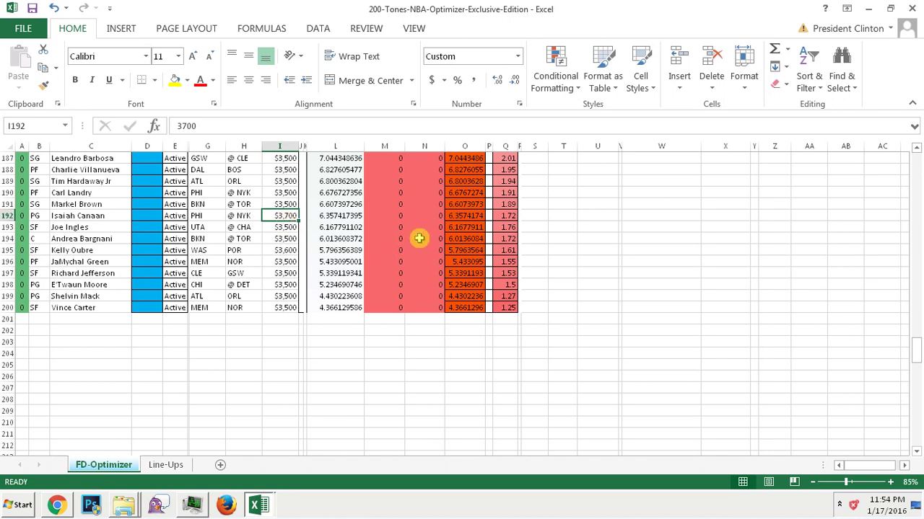
left_click(920, 164)
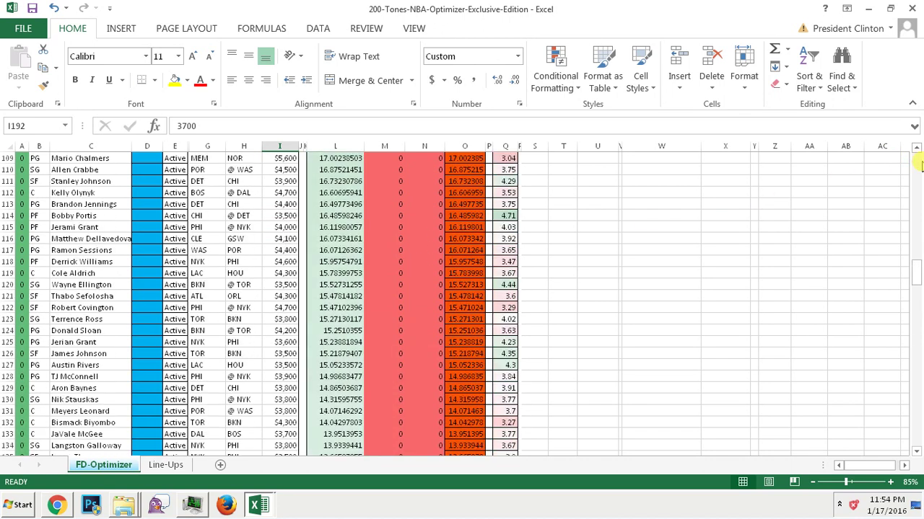
left_click_drag(918, 268, 914, 347)
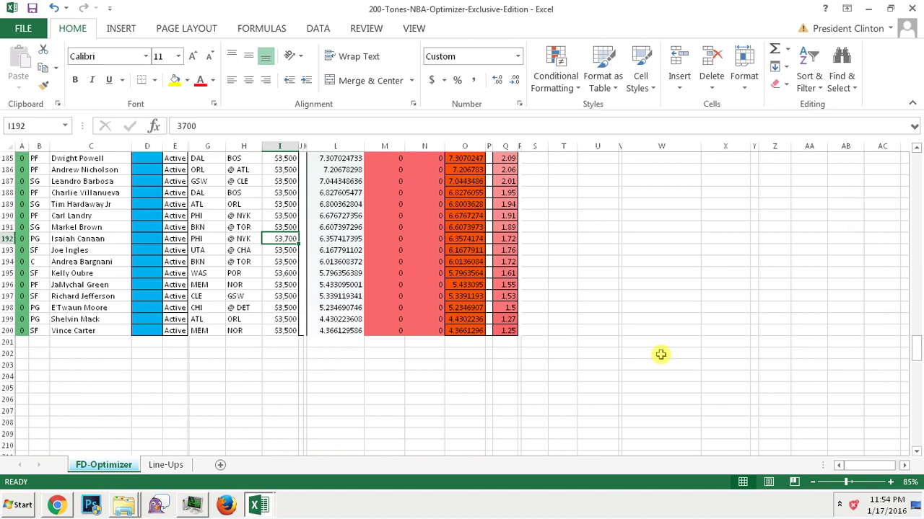
left_click(207, 329)
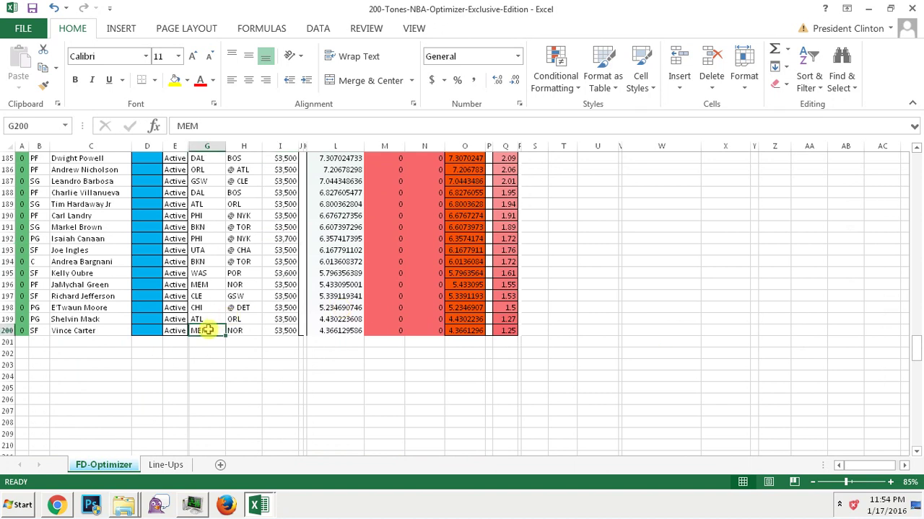
key("BackSpace")
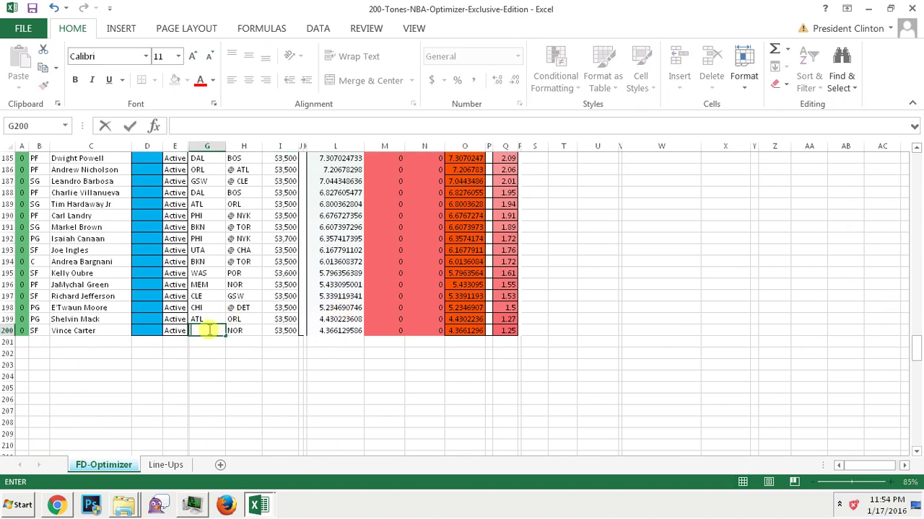
key("Return")
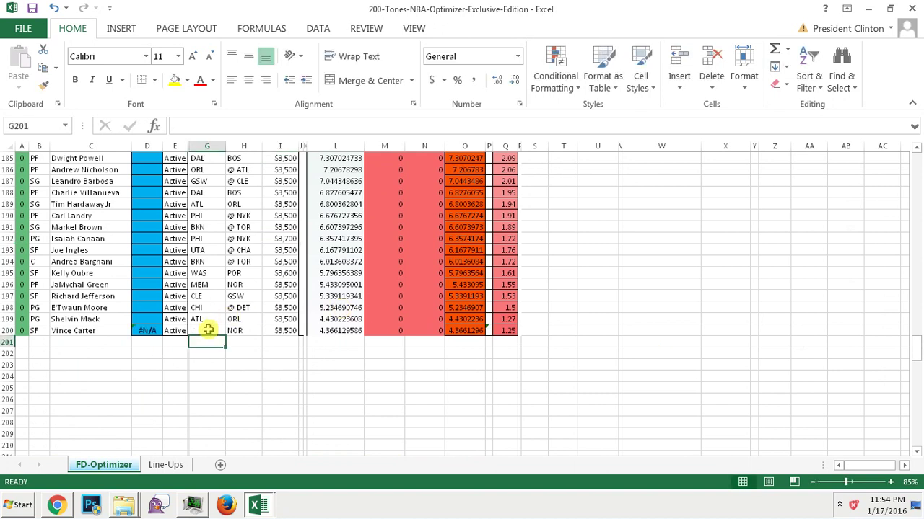
left_click(143, 330)
left_click(202, 331)
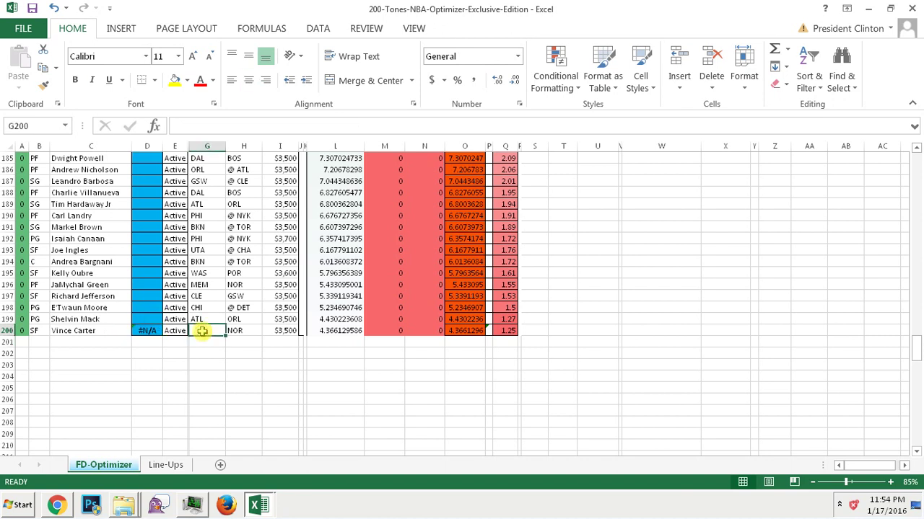
type("MEM")
key("Return")
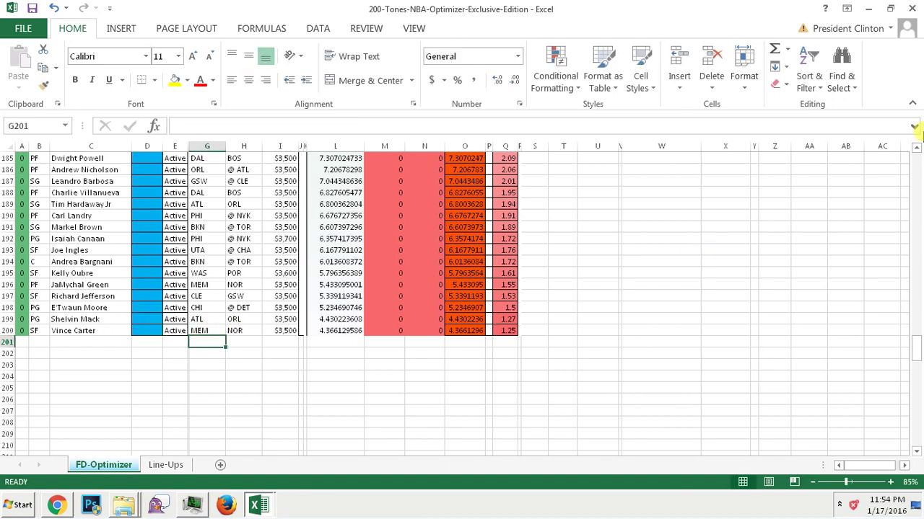
Set N2 to 0 and fill it down the entire Web Projections column
left_click(915, 163)
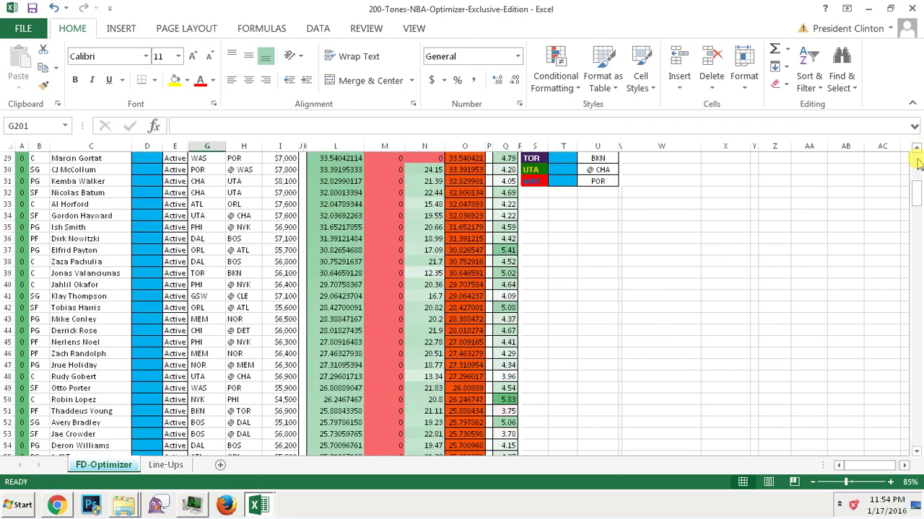
scroll(919, 165, "up", 1)
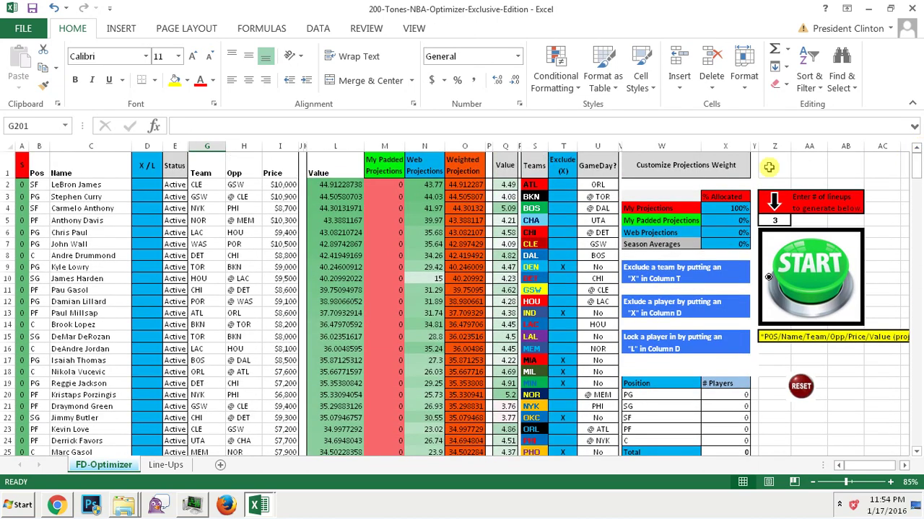
left_click(424, 184)
double_click(424, 184)
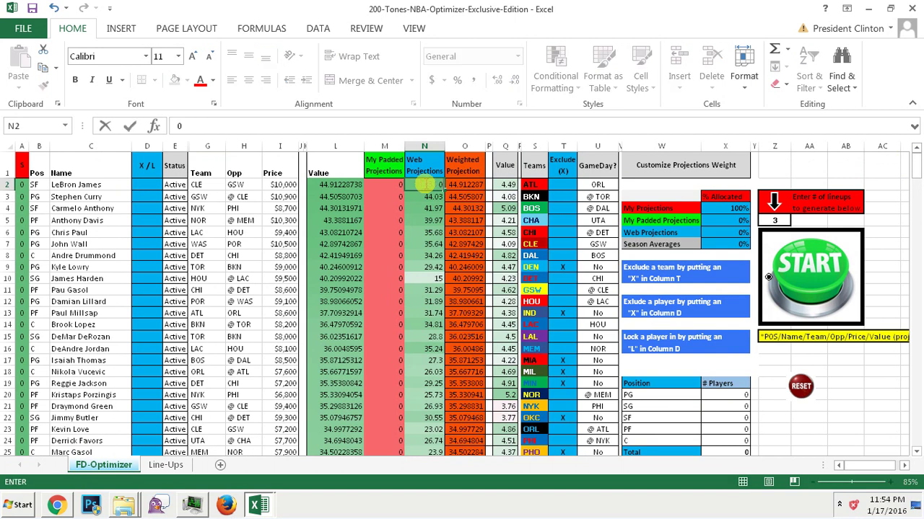
key("Return")
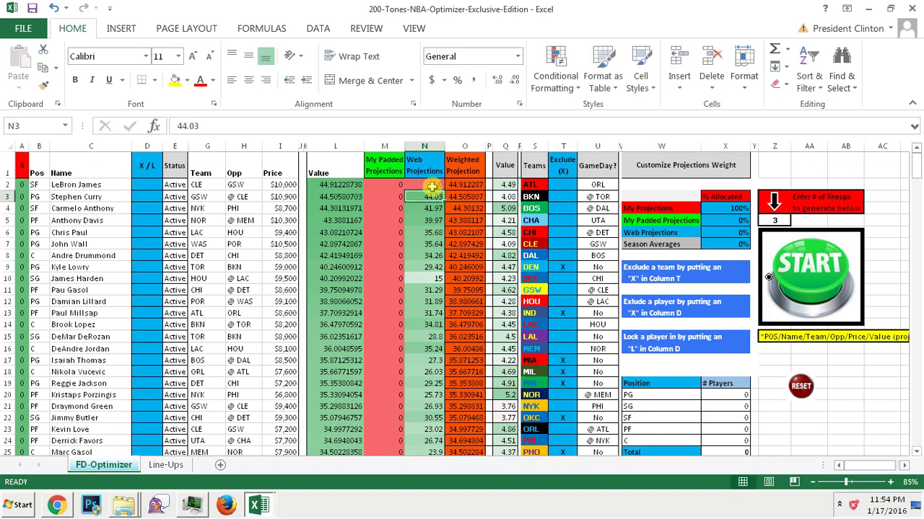
left_click(431, 185)
double_click(444, 190)
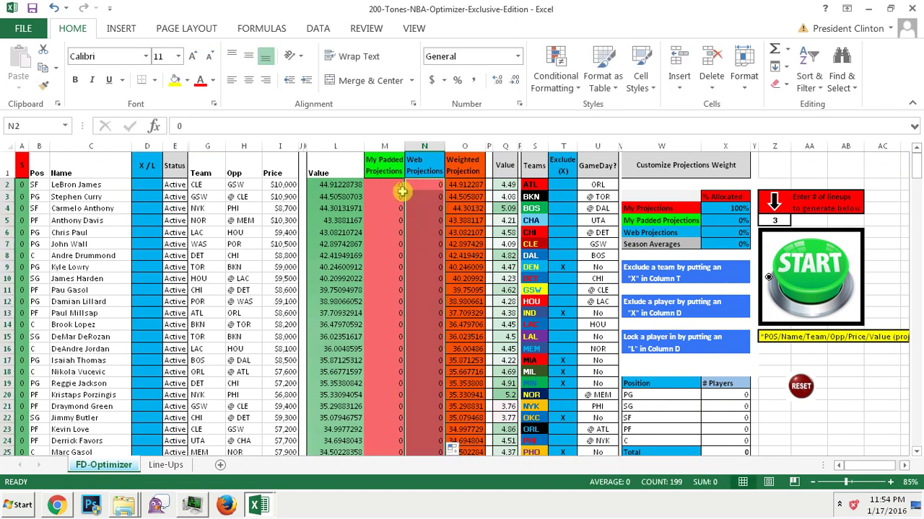
left_click(402, 195)
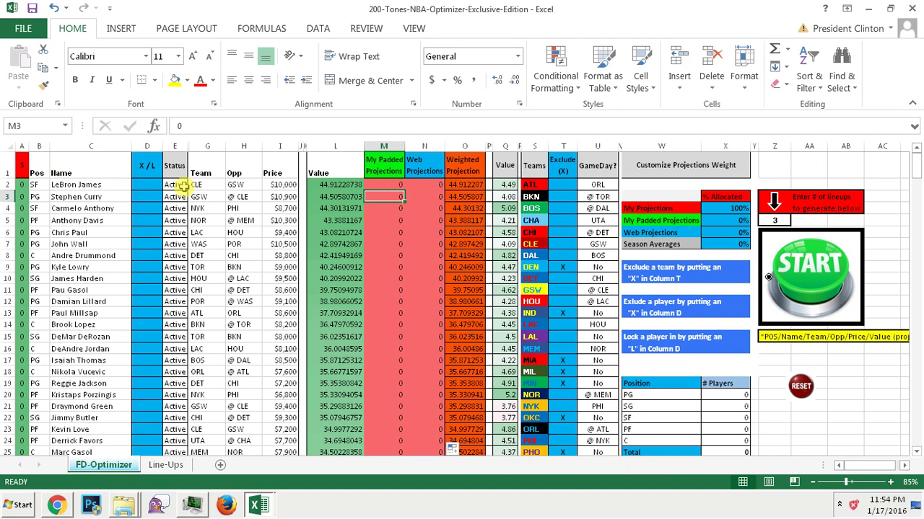
Rename the column L header from Value to 'My Projections'
left_click(337, 167)
type("My")
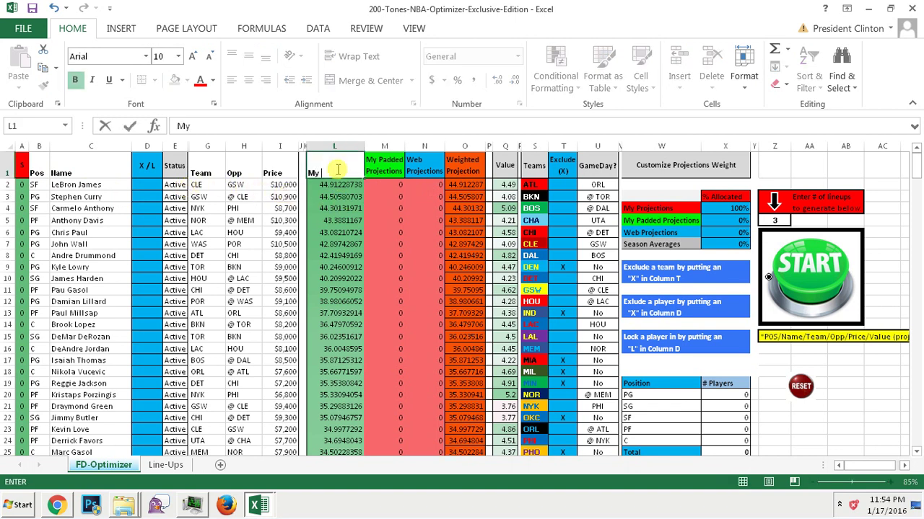
type(" Projections")
key("Return")
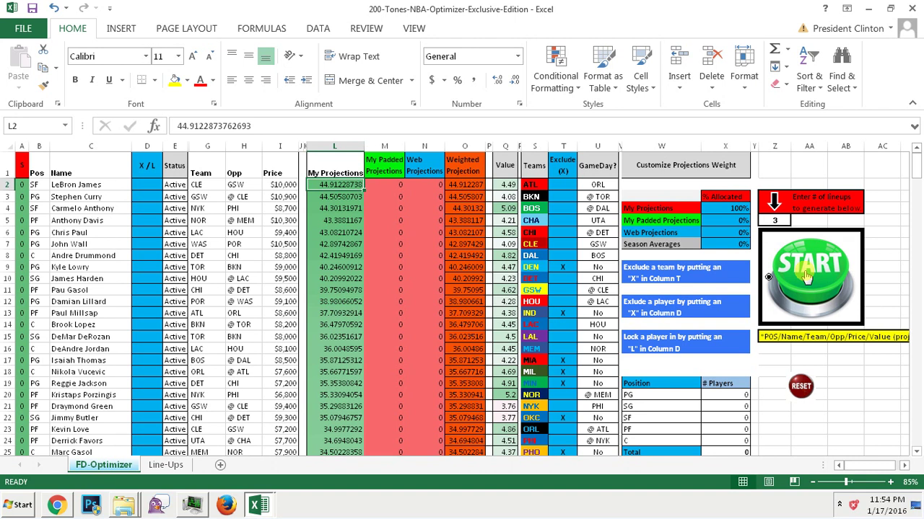
Check the projection weights and the first projection values in columns L, M and N
left_click(674, 168)
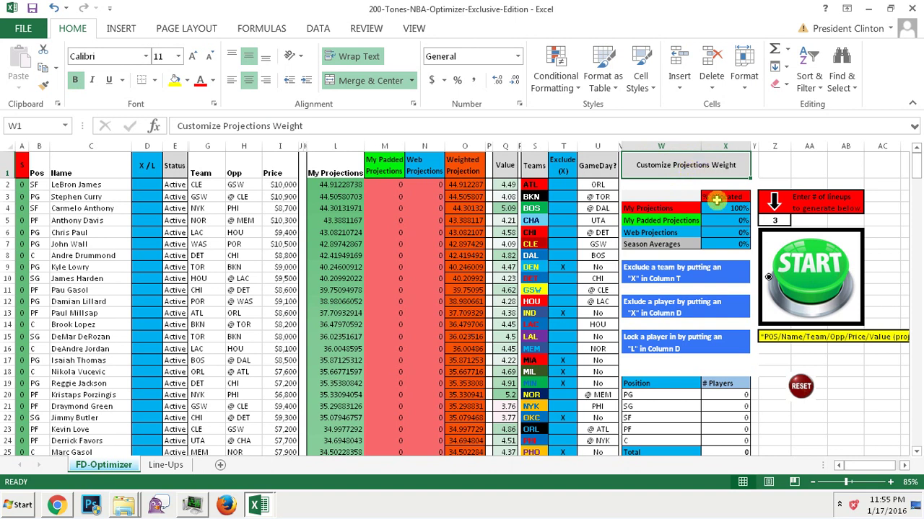
left_click(729, 209)
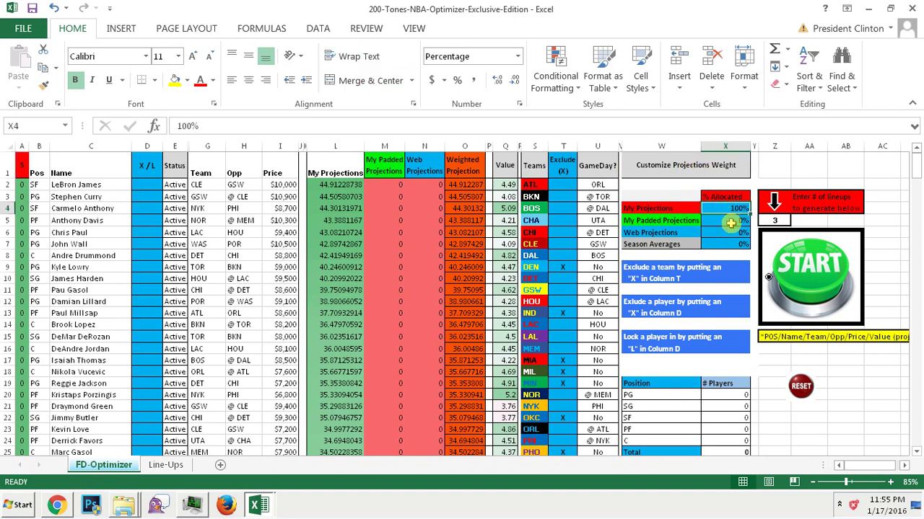
left_click(731, 222)
left_click(731, 233)
left_click(730, 244)
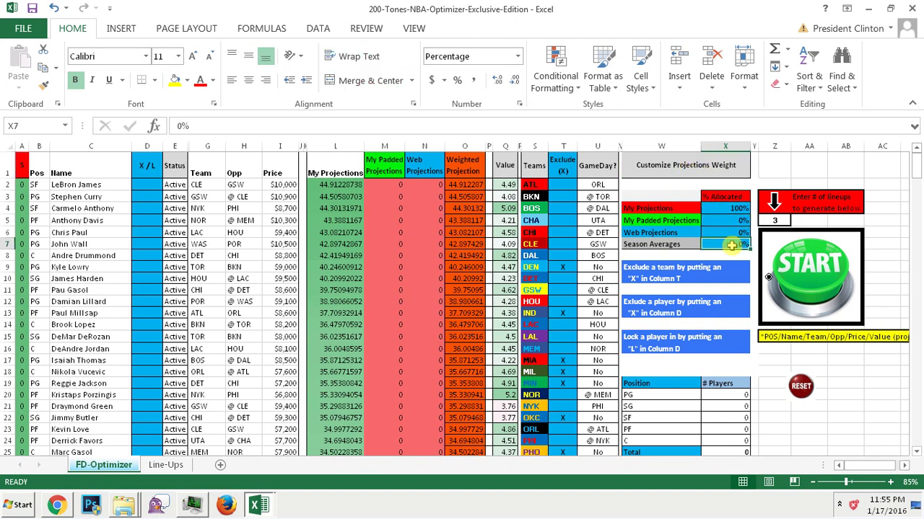
left_click(340, 184)
left_click(388, 196)
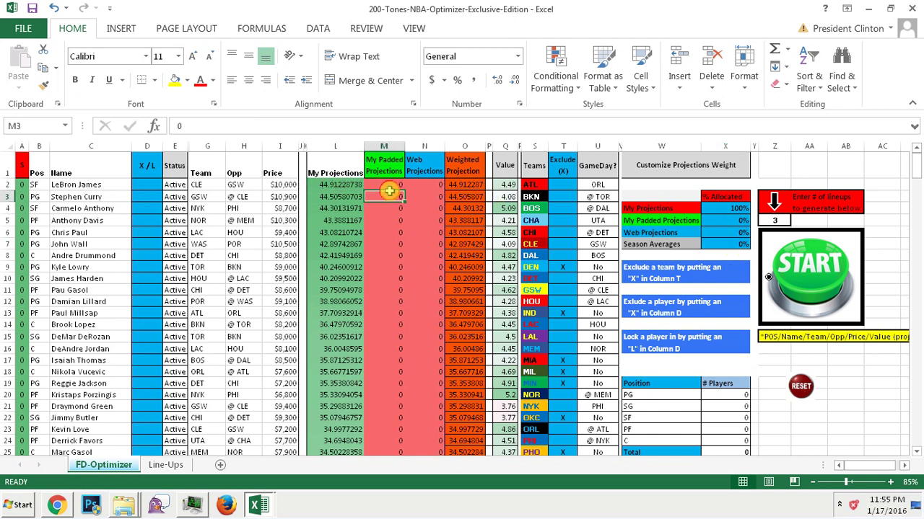
left_click(424, 195)
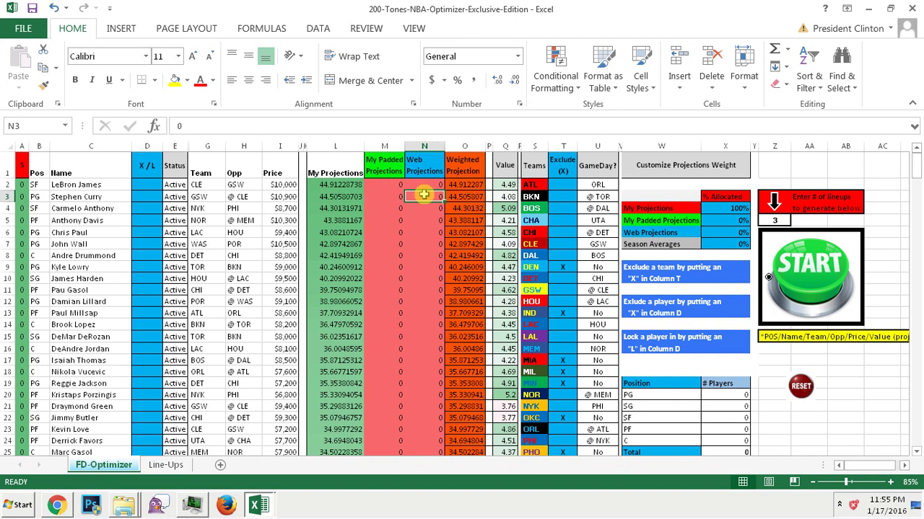
Enter padded projections 24, 21, 25, 24, 25 and 3 in cells M2 through M7
left_click(390, 185)
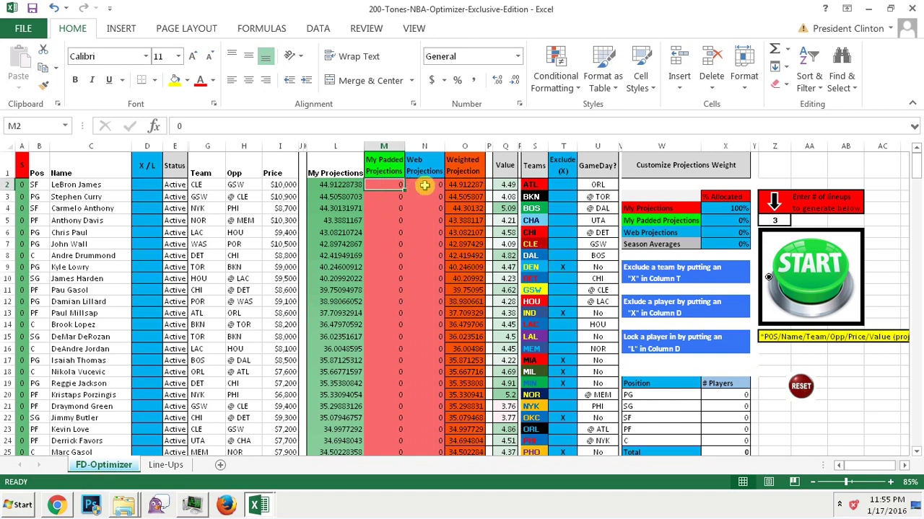
type("24")
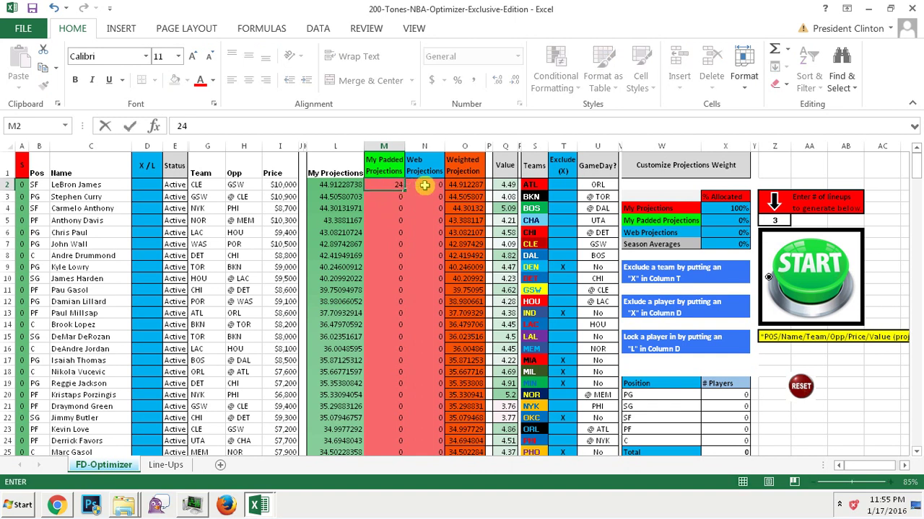
key("Return")
type("21")
key("Return")
type("2")
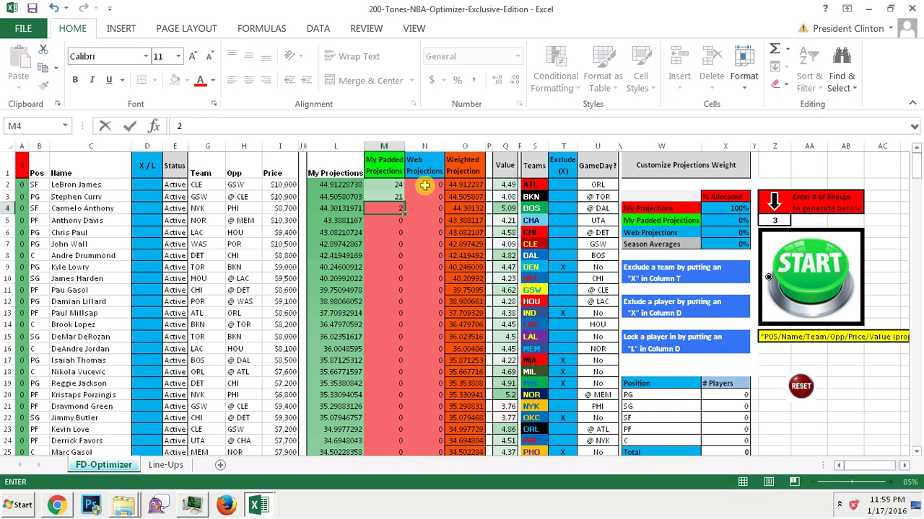
type("5")
key("Return")
type("24")
key("Return")
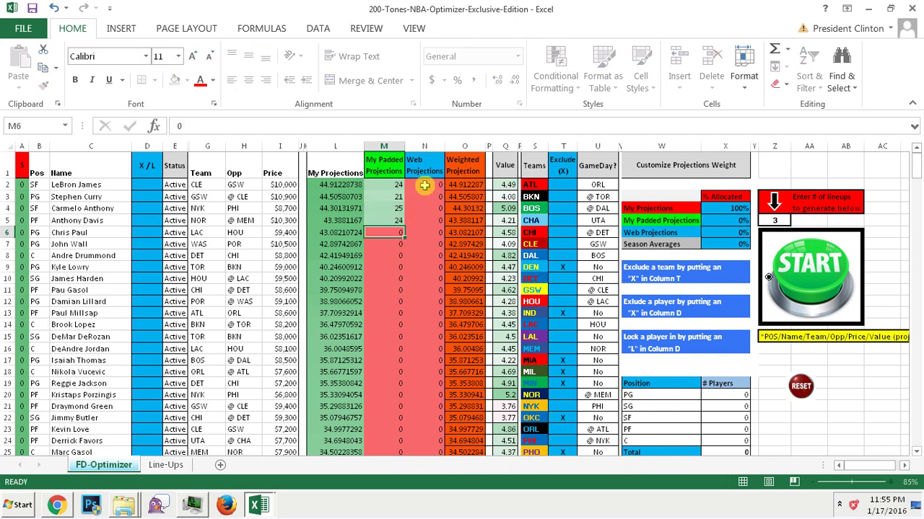
type("25")
key("Return")
type("3")
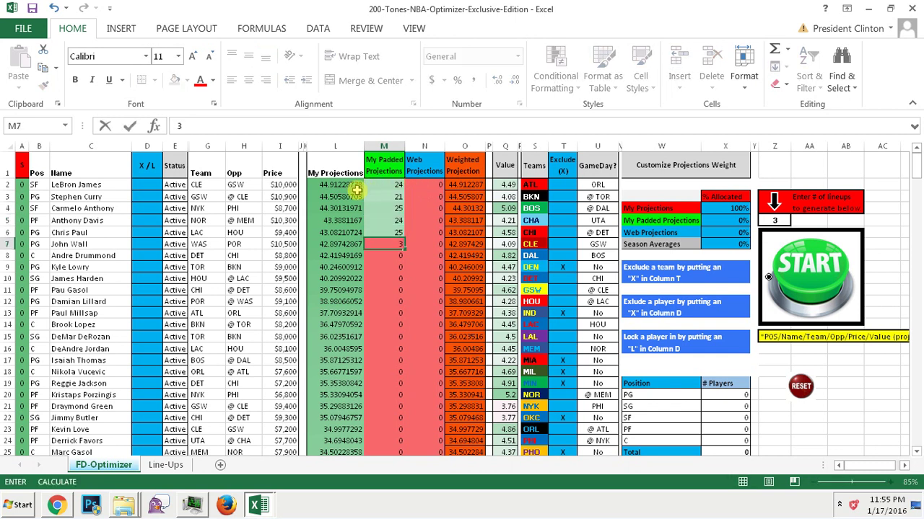
Set the My Projections and My Padded Projections weights to 50% each, checking O2's Weighted Projection formula
left_click(729, 209)
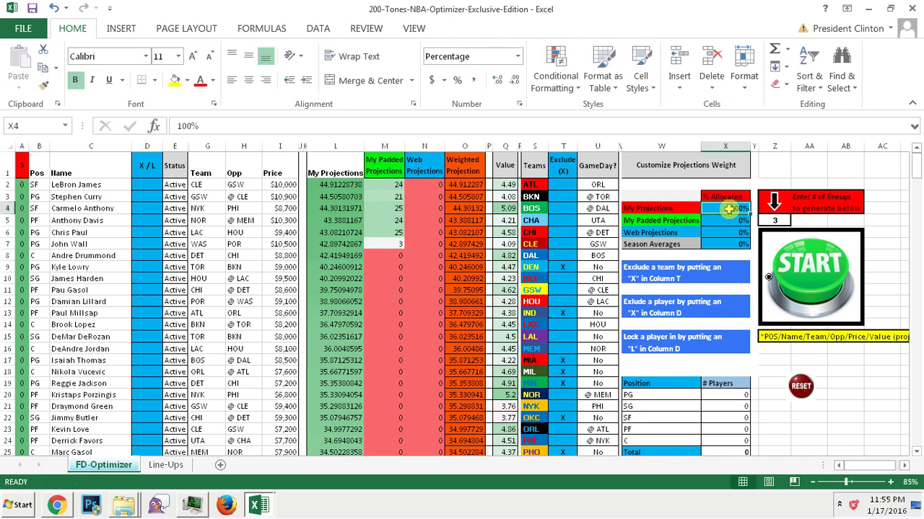
type("50")
key("Return")
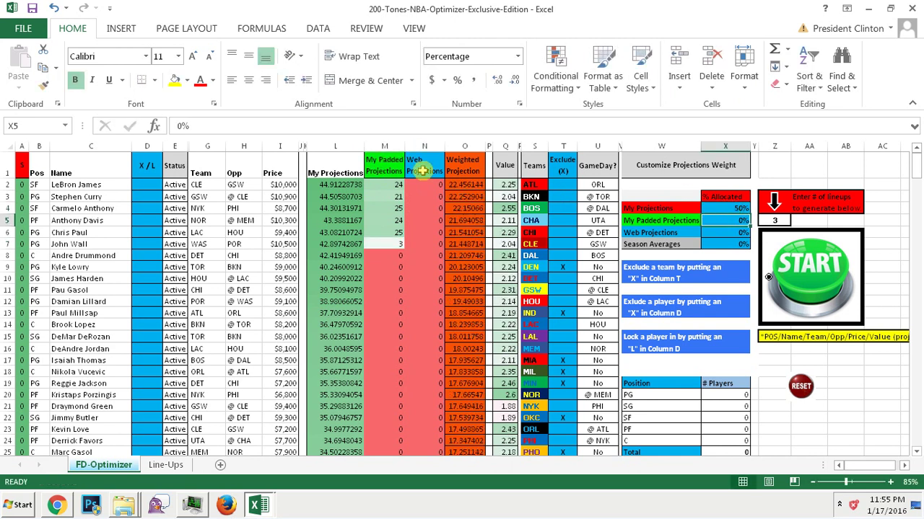
type("5")
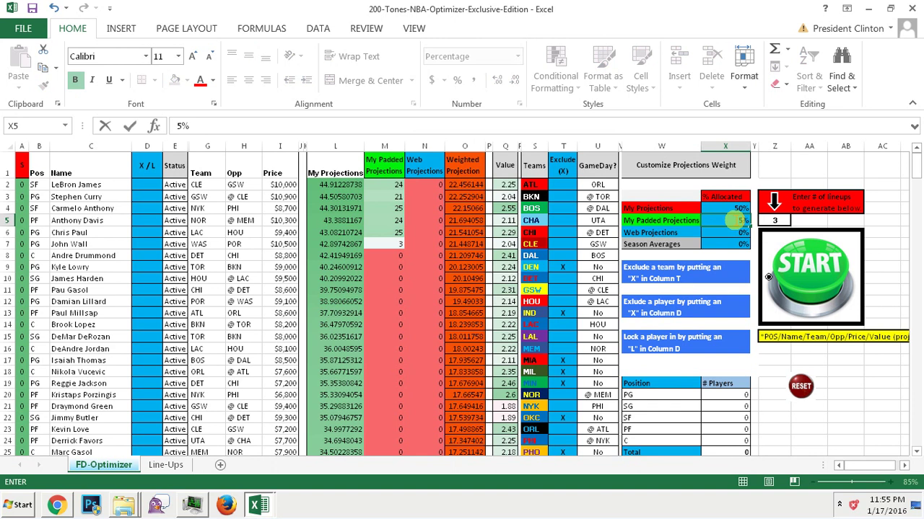
type("0")
key("Return")
left_click(736, 220)
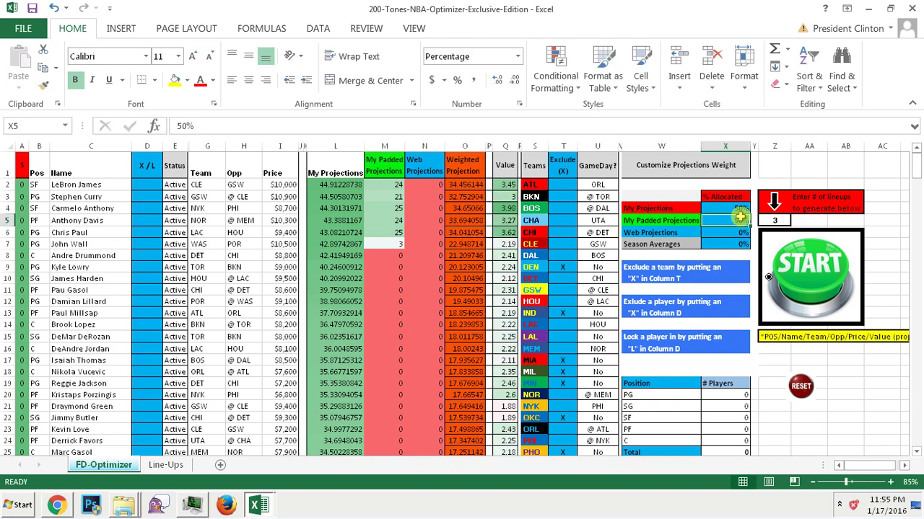
left_click(338, 186)
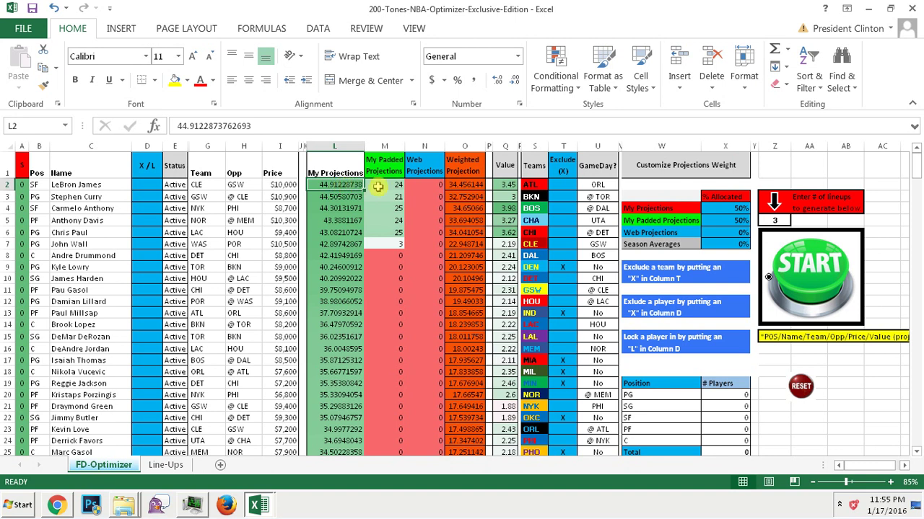
left_click(380, 186)
left_click(457, 187)
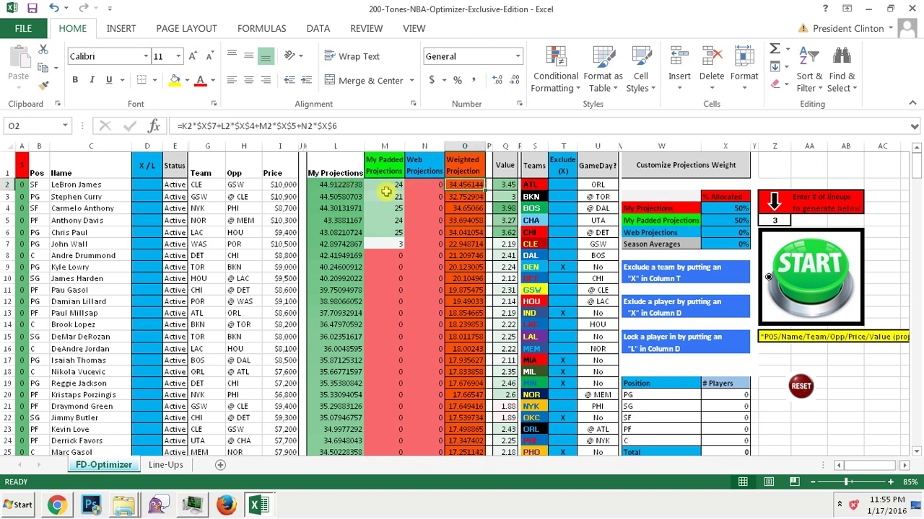
left_click(424, 186)
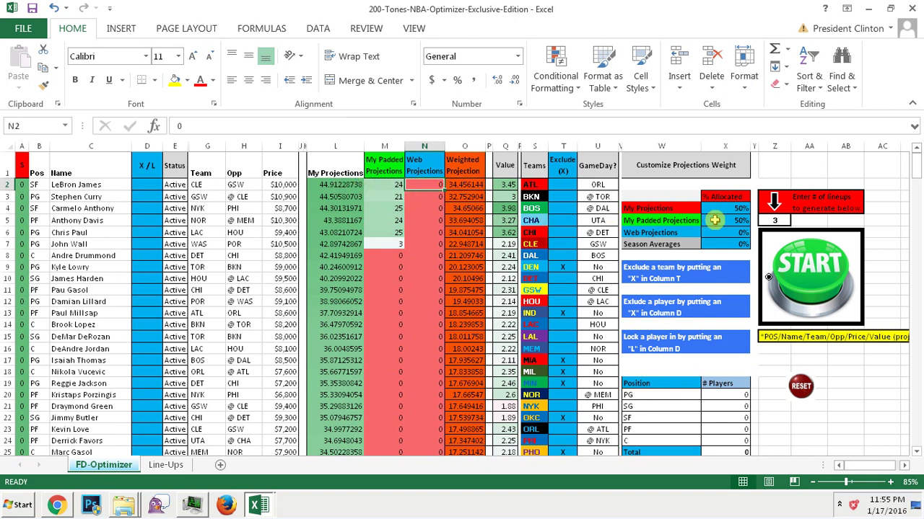
Reset the weights to 100% My Projections and 0% My Padded Projections, then select M2
left_click(743, 209)
type("100")
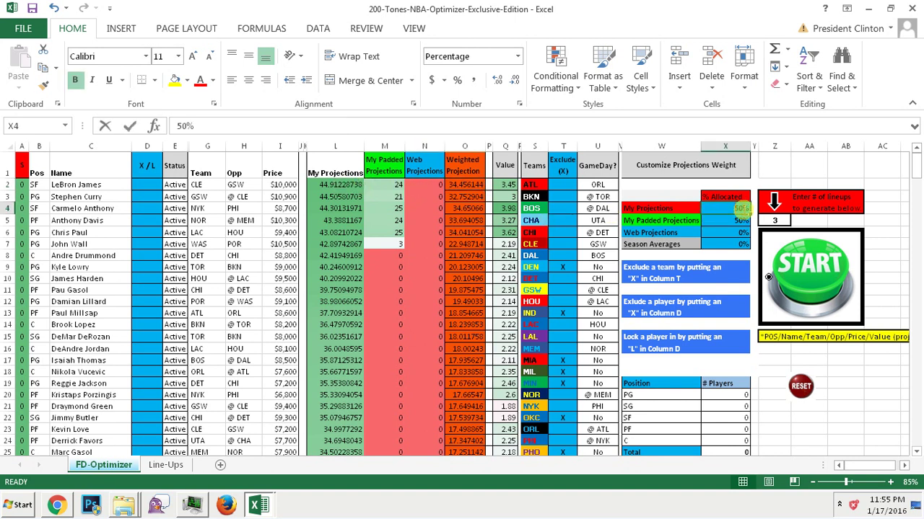
key("Return")
type("0")
key("Return")
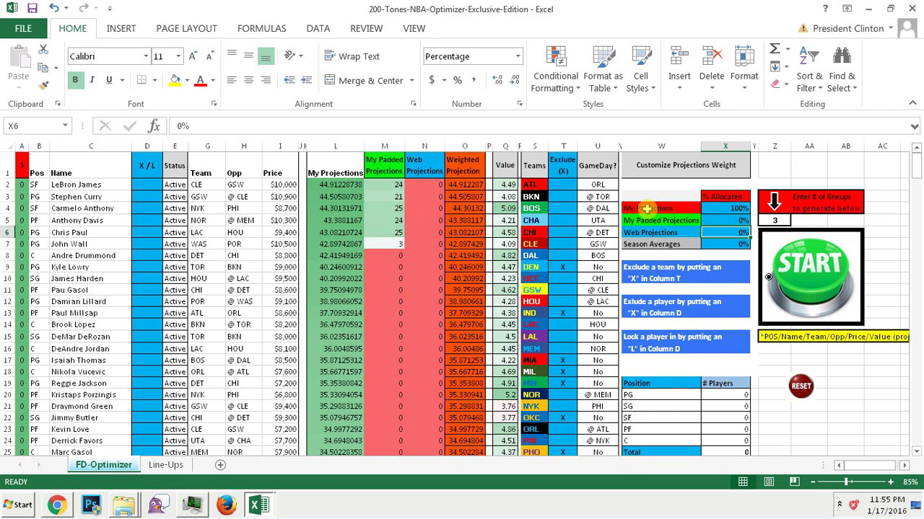
left_click(719, 210)
left_click(350, 184)
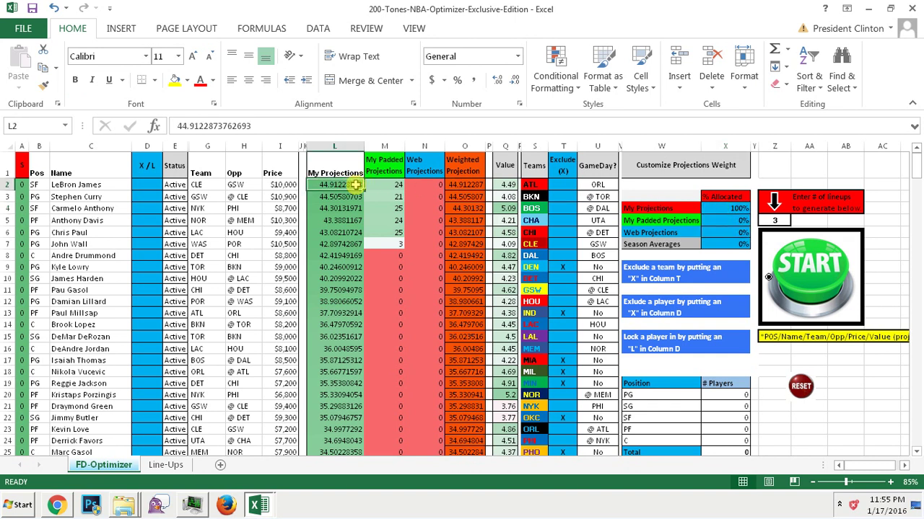
left_click(398, 185)
Enter 0 in M2 and fill it down the whole My Padded Projections column
type("0")
key("Return")
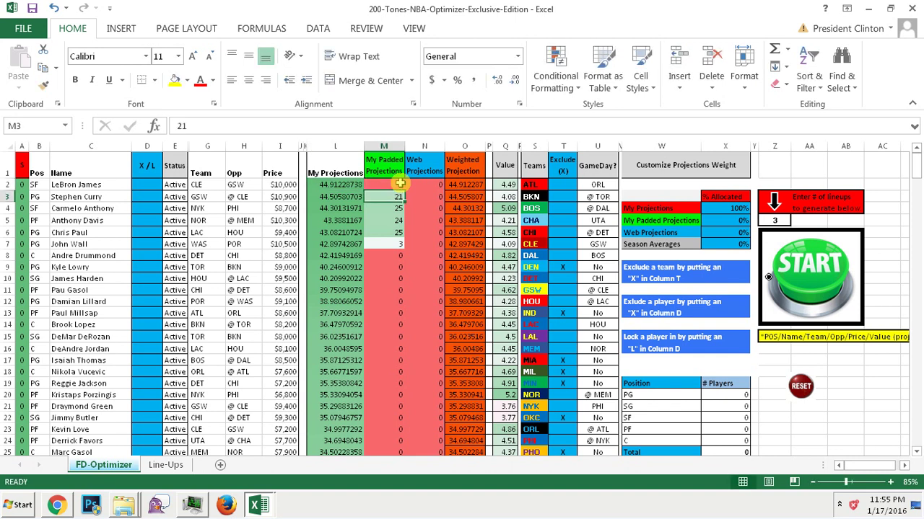
left_click(406, 187)
double_click(404, 190)
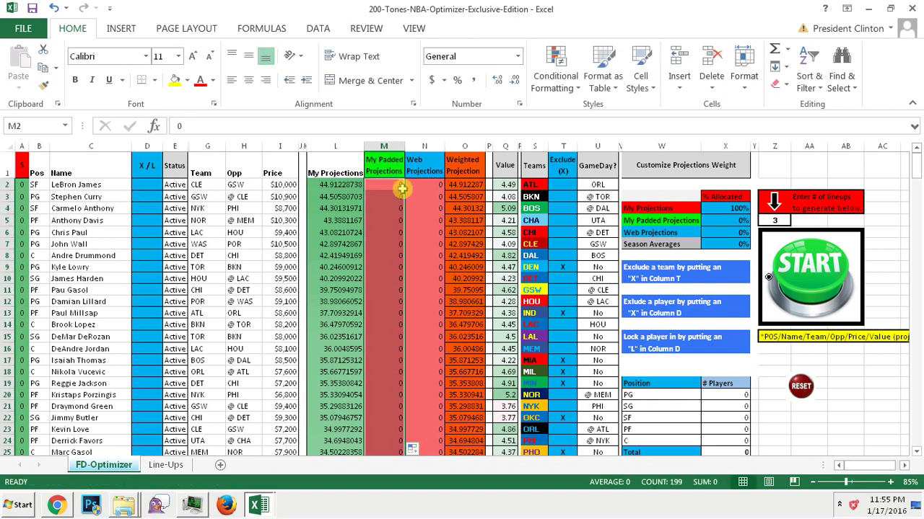
left_click(391, 197)
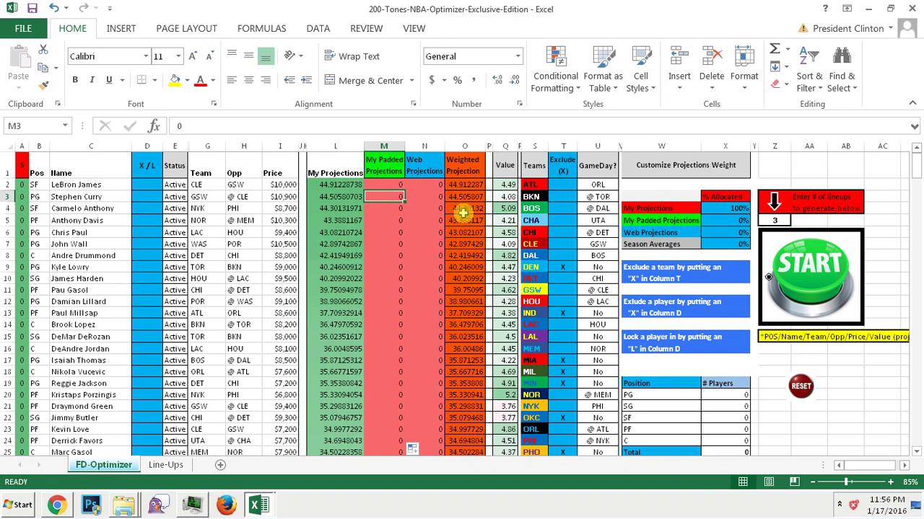
Set the number of lineups to generate in Z5 to 3
left_click(772, 219)
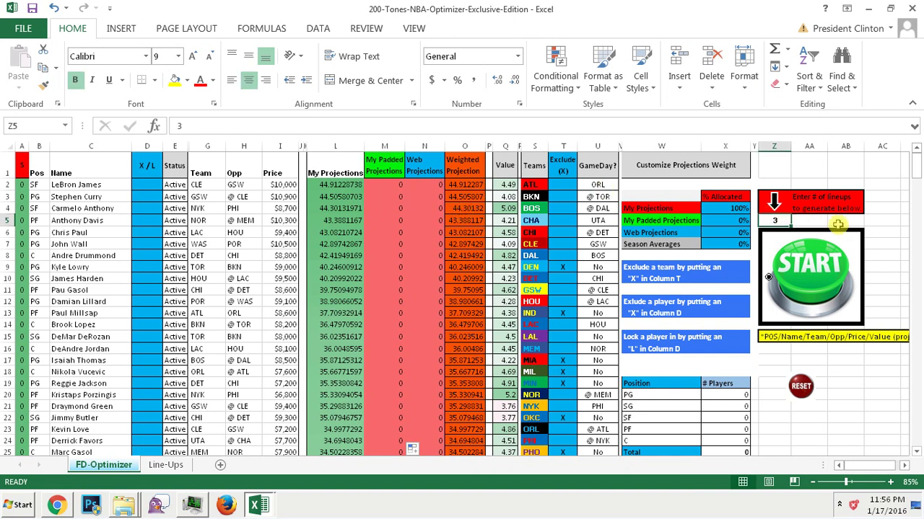
type("25")
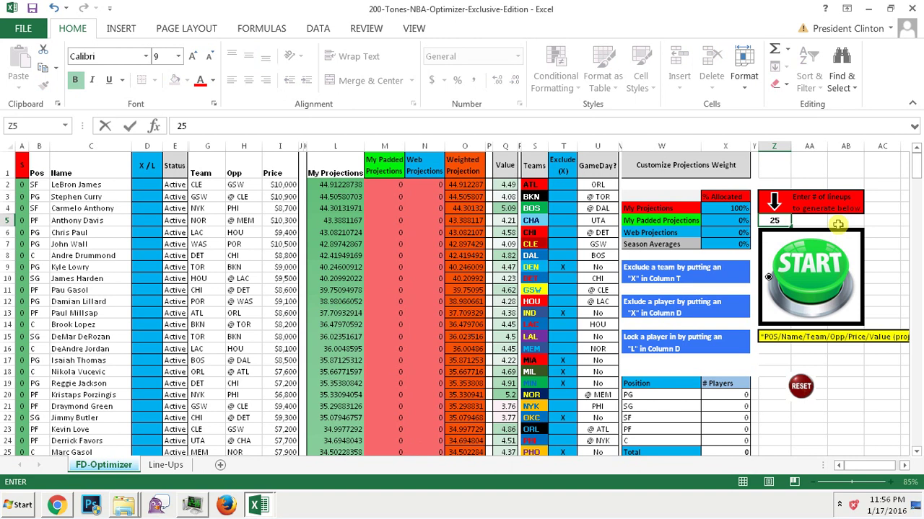
key("Return")
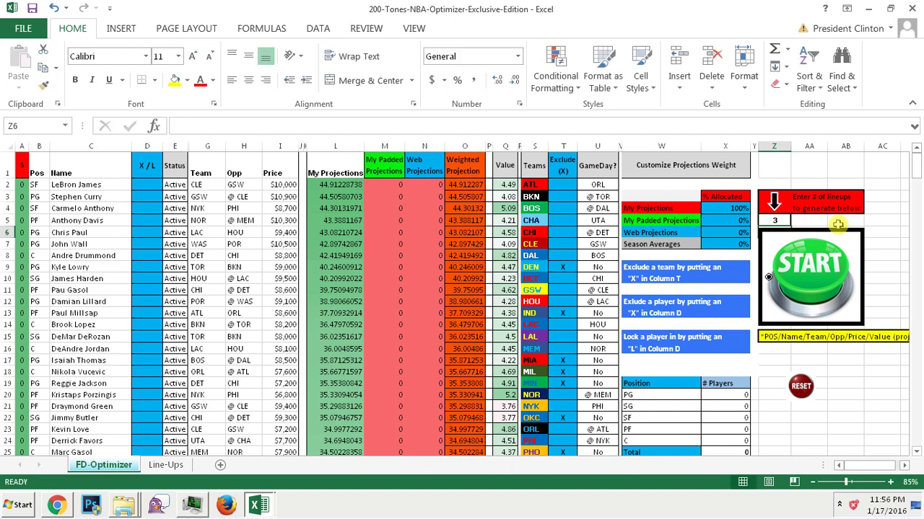
left_click(881, 222)
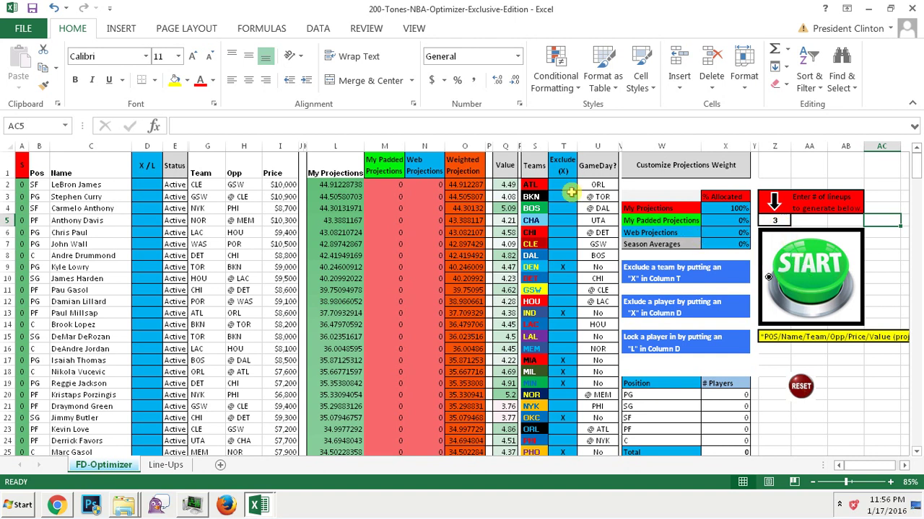
Mark BOS with X in the team Exclude column beside the Teams list
left_click(562, 163)
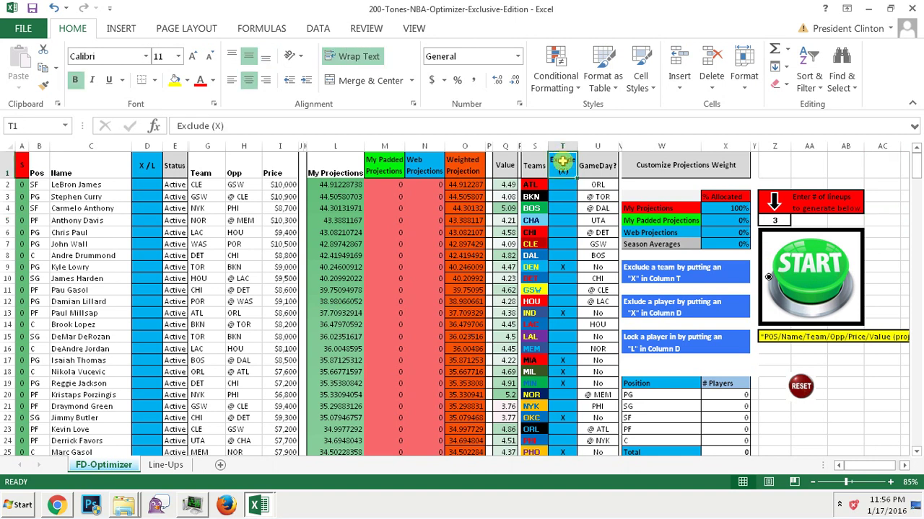
left_click(532, 161)
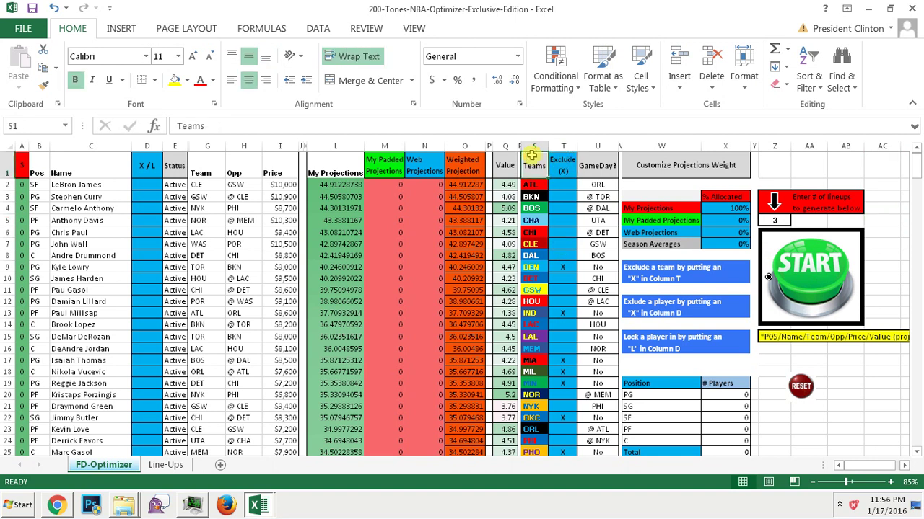
left_click(557, 209)
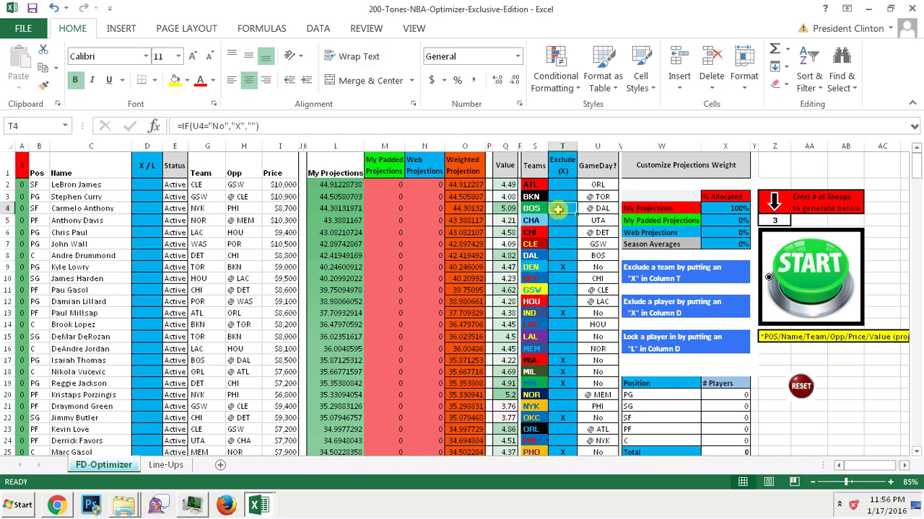
type("X")
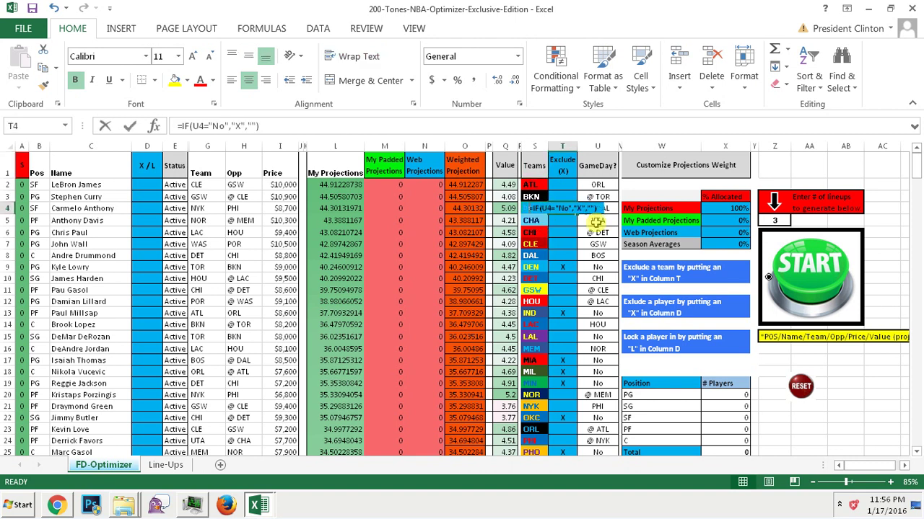
key("Return")
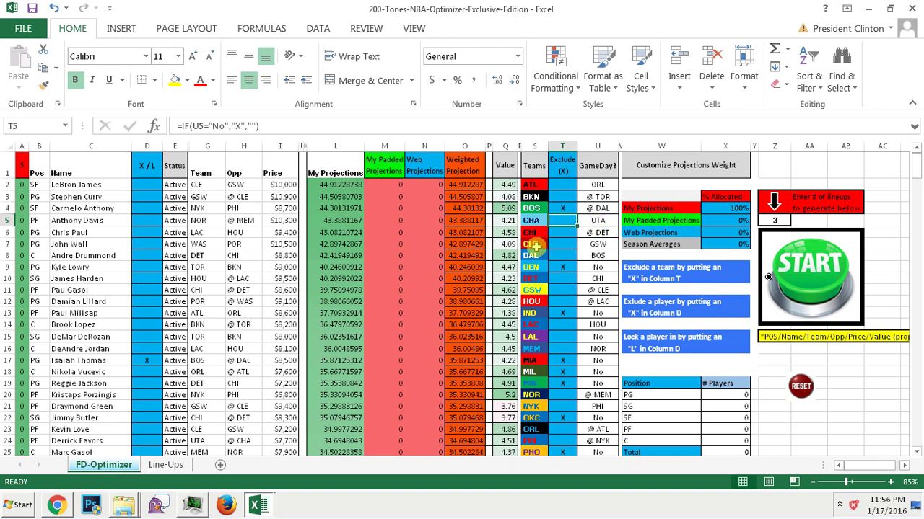
Check that Boston players like Isaiah Thomas now show X in column D
left_click(148, 361)
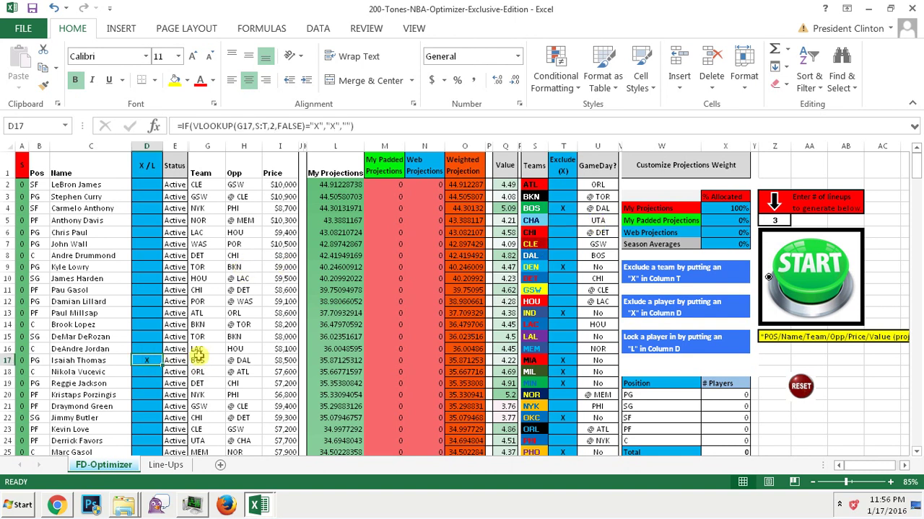
left_click(199, 358)
left_click(113, 361)
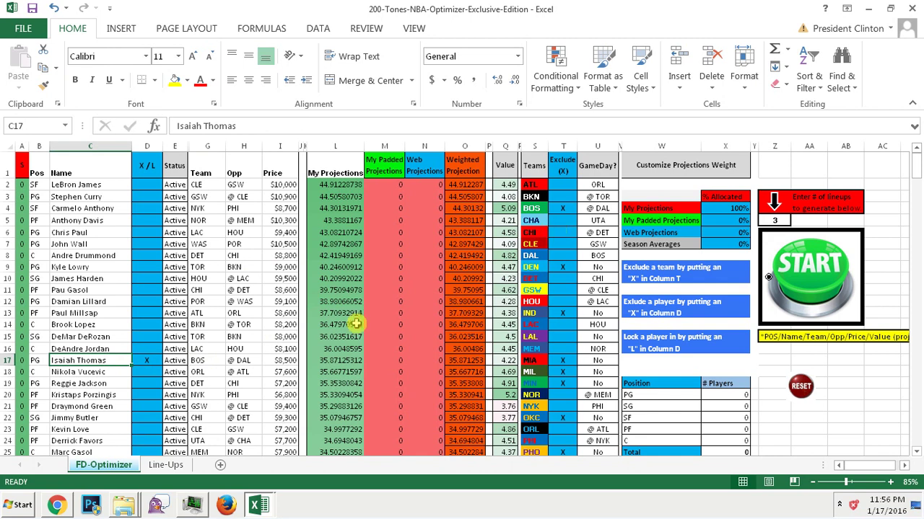
left_click(153, 383)
key("Down")
key("Down")
key("Down")
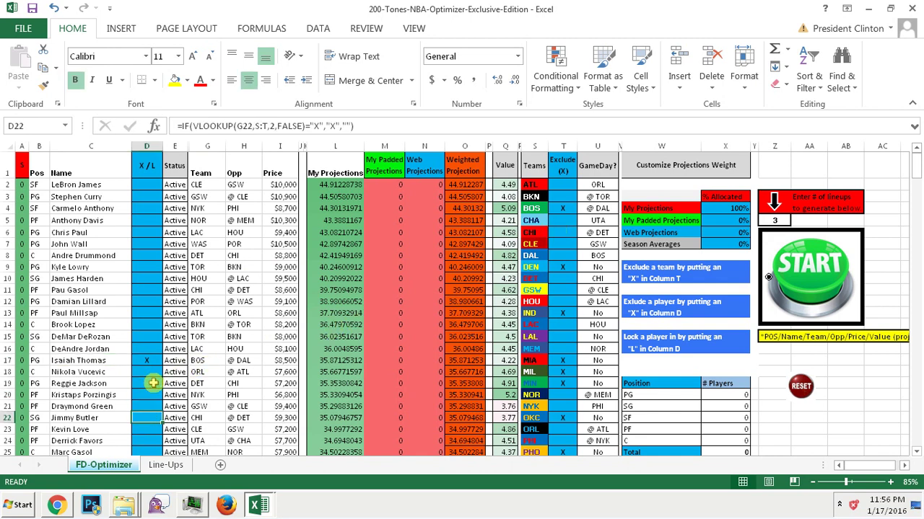
key("Down")
key("Down")
key("Down")
key("Down")
key("Down")
key("Down")
key("Down")
key("Down")
key("Down")
key("Down")
key("Down")
key("Down")
key("Down")
key("Down")
key("Down")
key("Down")
key("Down")
key("Down")
key("Down")
key("Down")
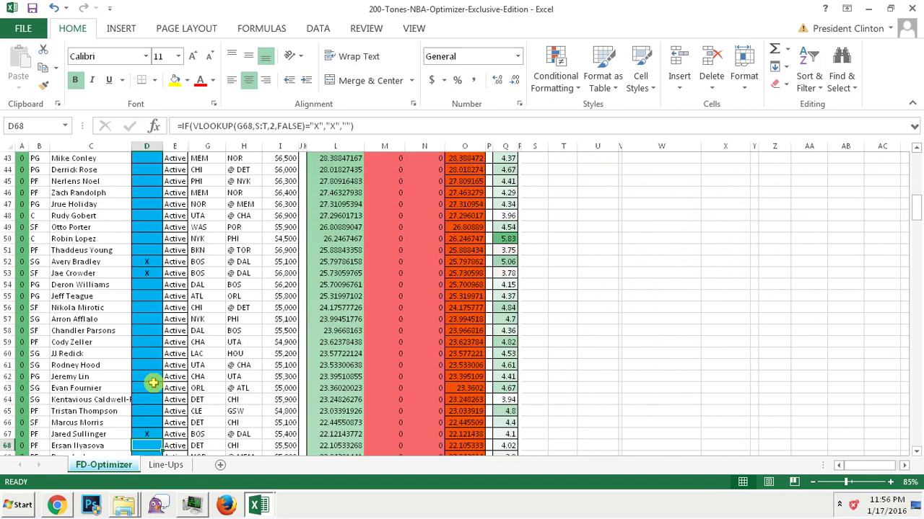
Fill the exclusion formula from T2 down the whole team list to T31, removing BOS's X
left_click(916, 168)
left_click(916, 168)
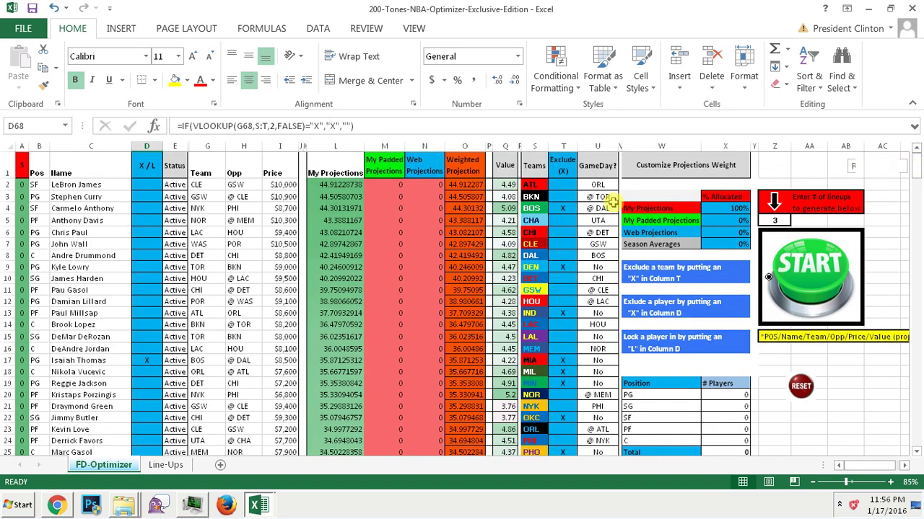
left_click(570, 186)
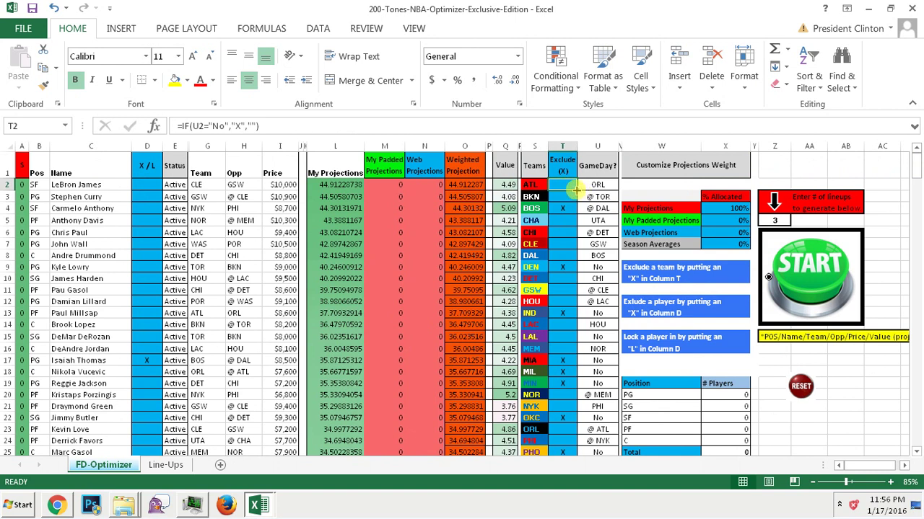
left_click_drag(576, 189, 573, 246)
left_click(571, 248)
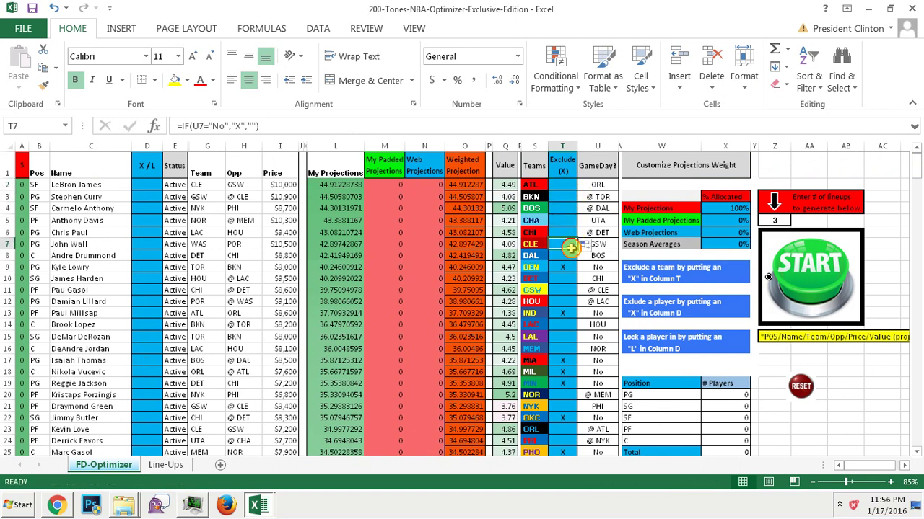
left_click(568, 185)
left_click_drag(577, 190, 574, 435)
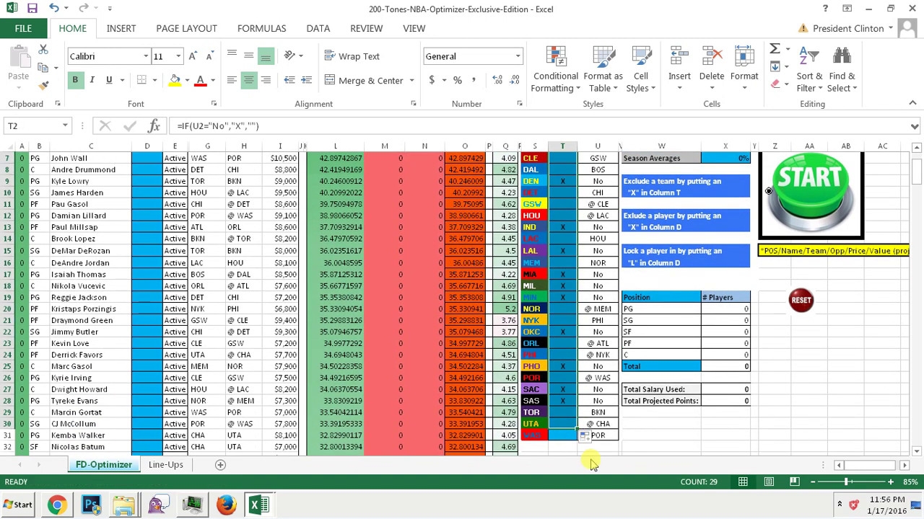
Return to the top of the sheet and start generating the lineups
left_click(749, 436)
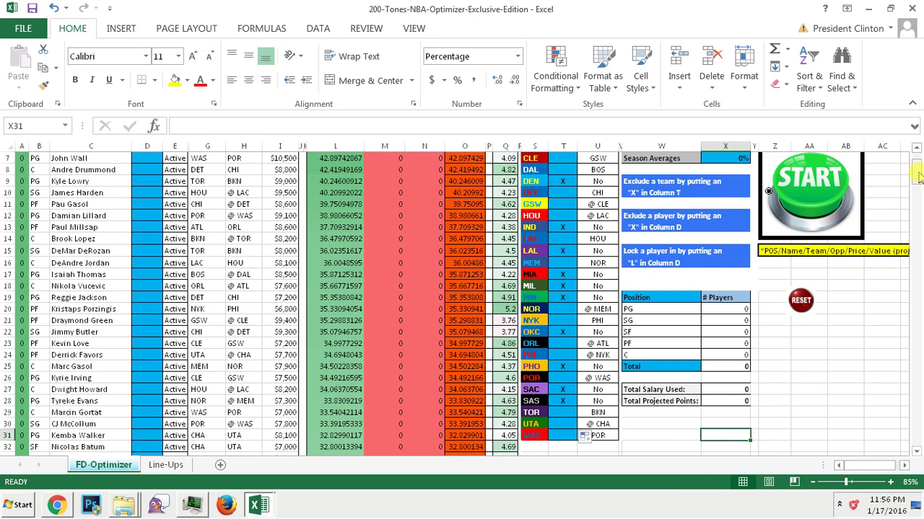
left_click_drag(917, 166, 917, 152)
left_click(811, 267)
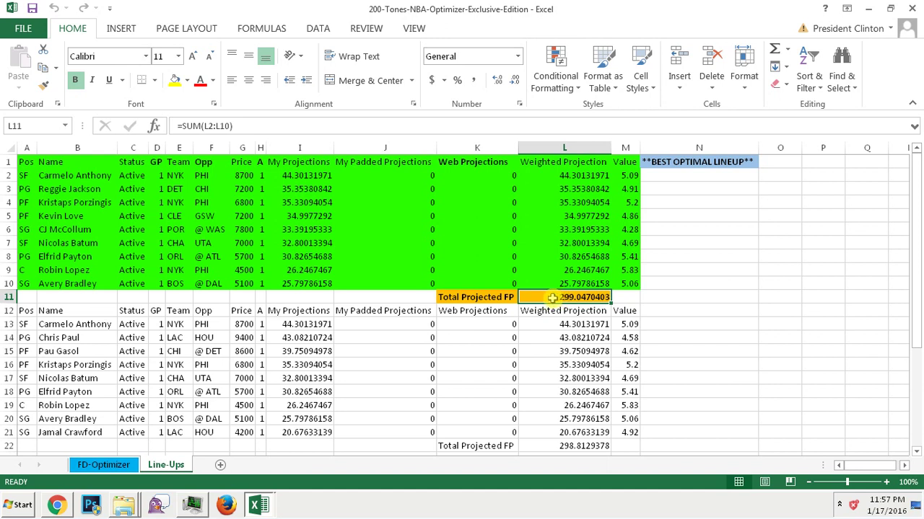
Review the best lineup's total and players Elfrid Payton, Reggie Jackson, CJ McCollum, Avery Bradley
left_click(711, 165)
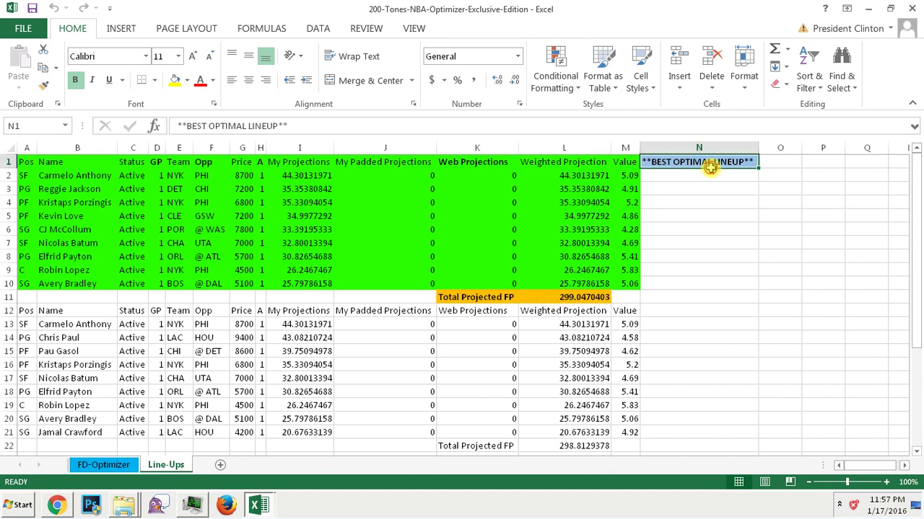
left_click(554, 295)
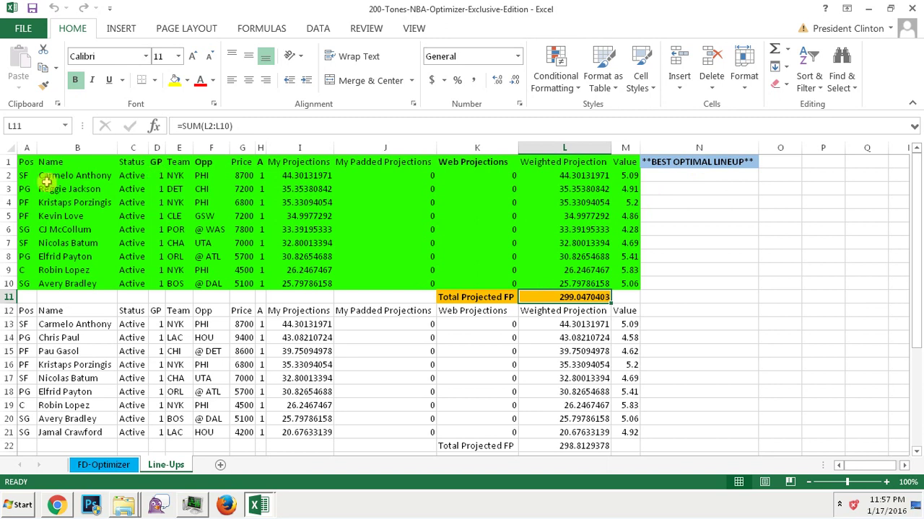
left_click_drag(48, 180, 62, 269)
left_click(54, 258)
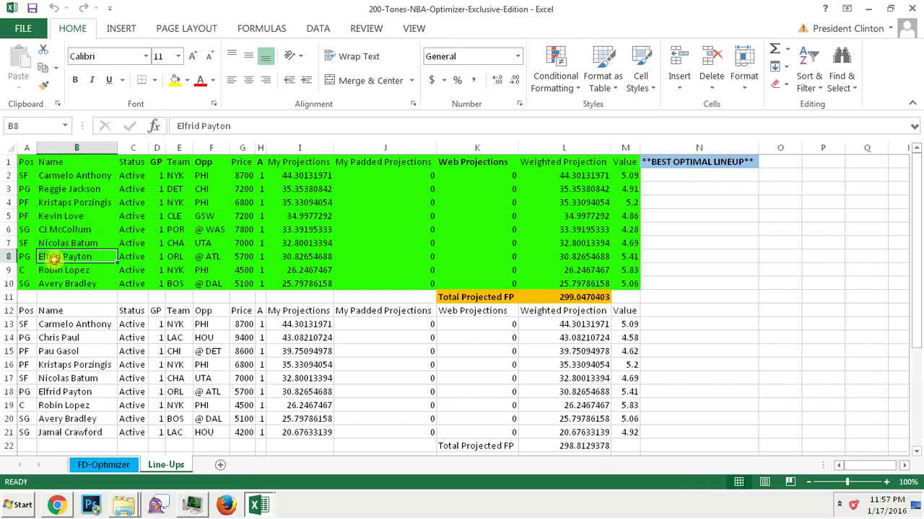
left_click(64, 190)
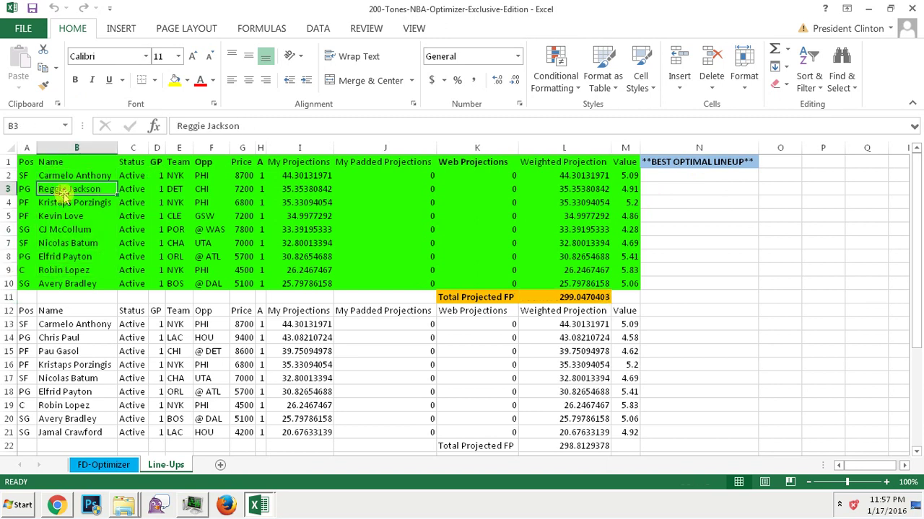
left_click(60, 229)
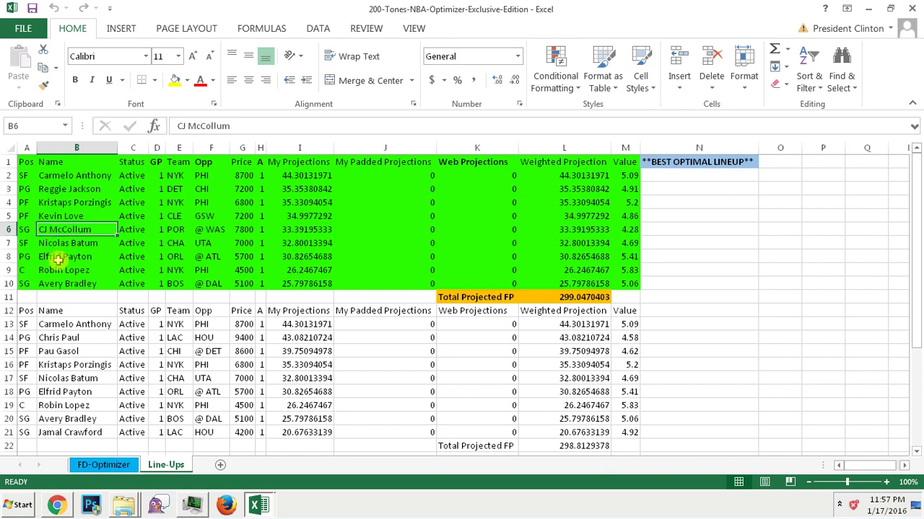
left_click(59, 283)
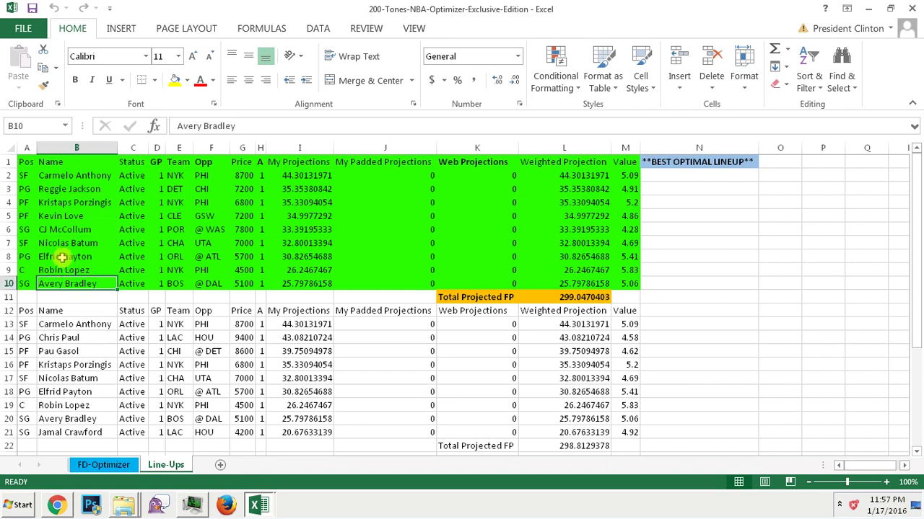
Check remaining players Anthony, Batum, Porzingis, Love, Lopez and the 299.047 total again
left_click(64, 177)
left_click(62, 243)
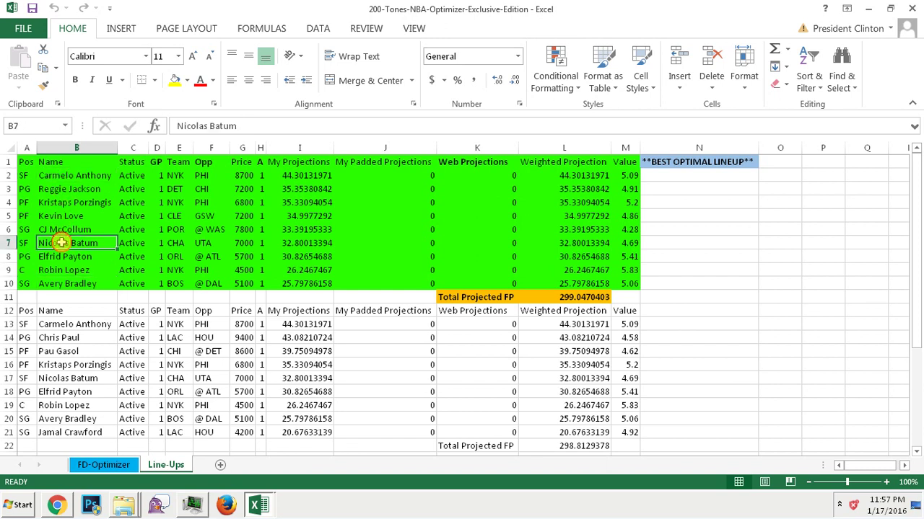
left_click(71, 202)
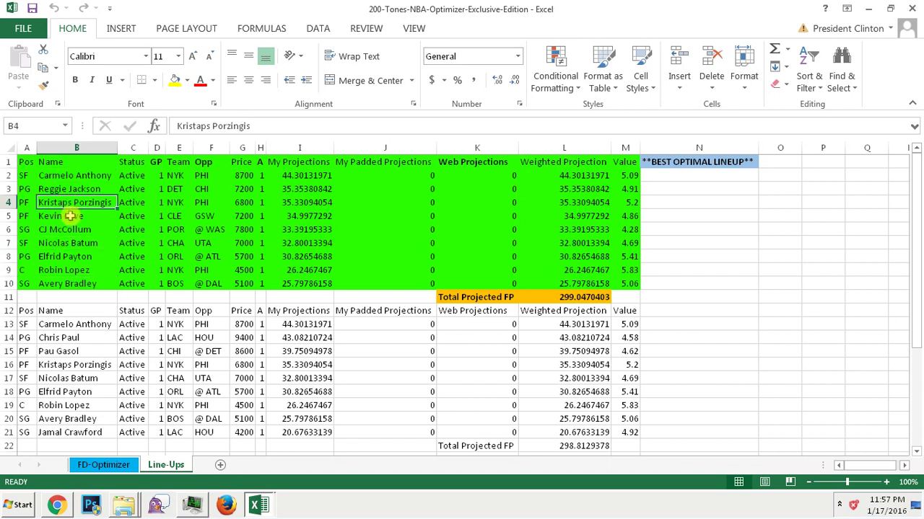
left_click(70, 216)
left_click(67, 272)
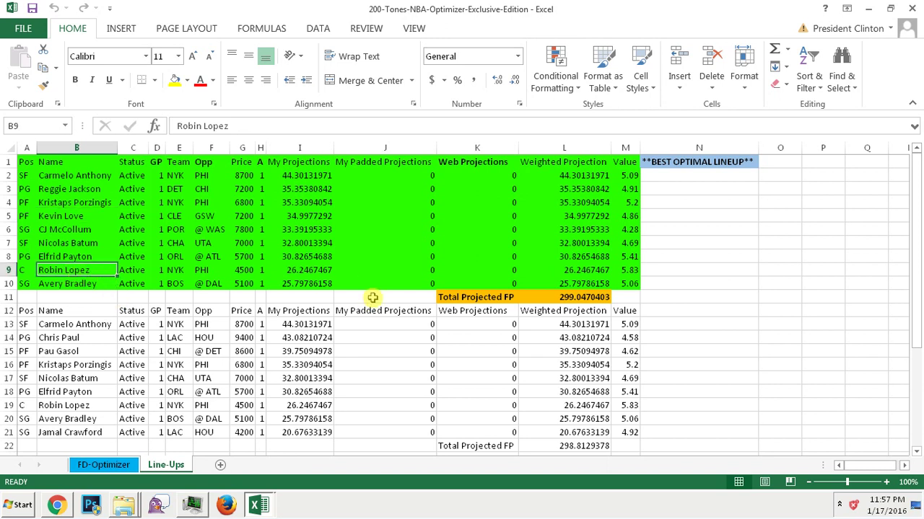
left_click(576, 296)
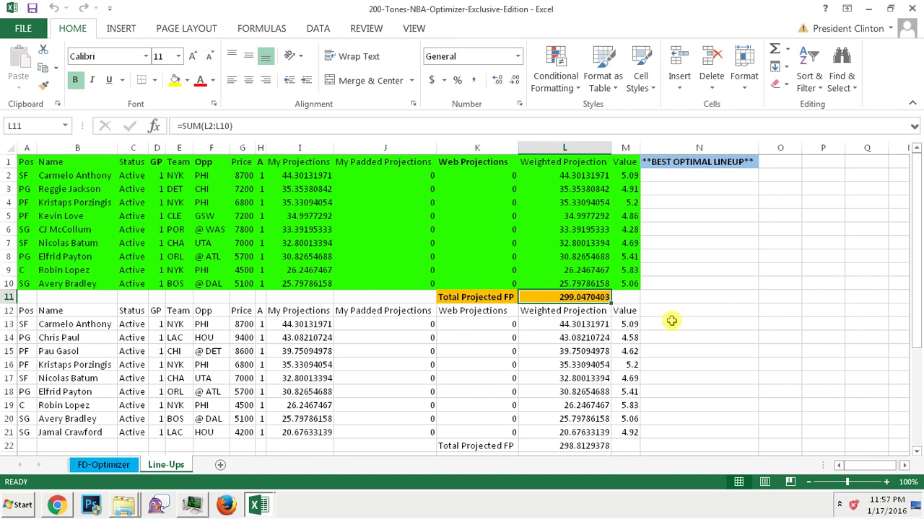
Inspect the second and third lineup blocks further down the Line-Ups sheet
left_click(561, 407)
left_click(563, 412)
key("ctrl+Down")
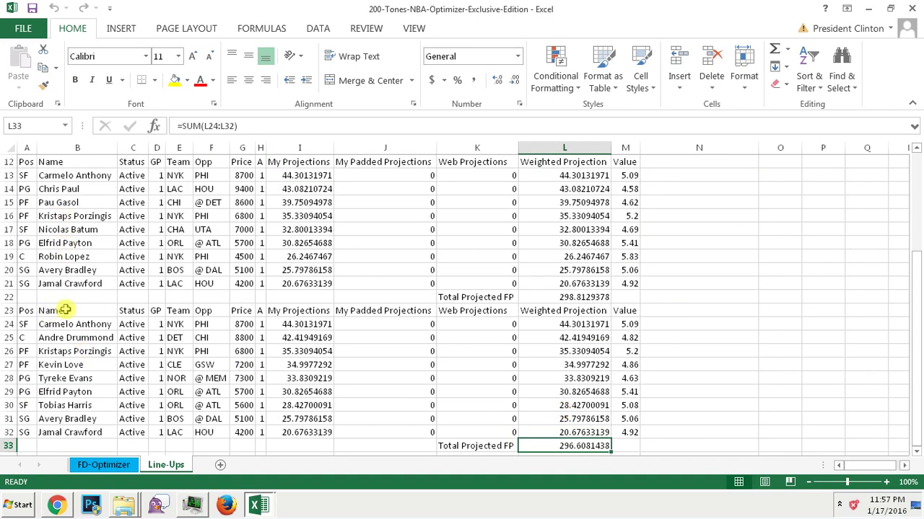
left_click_drag(61, 297, 580, 446)
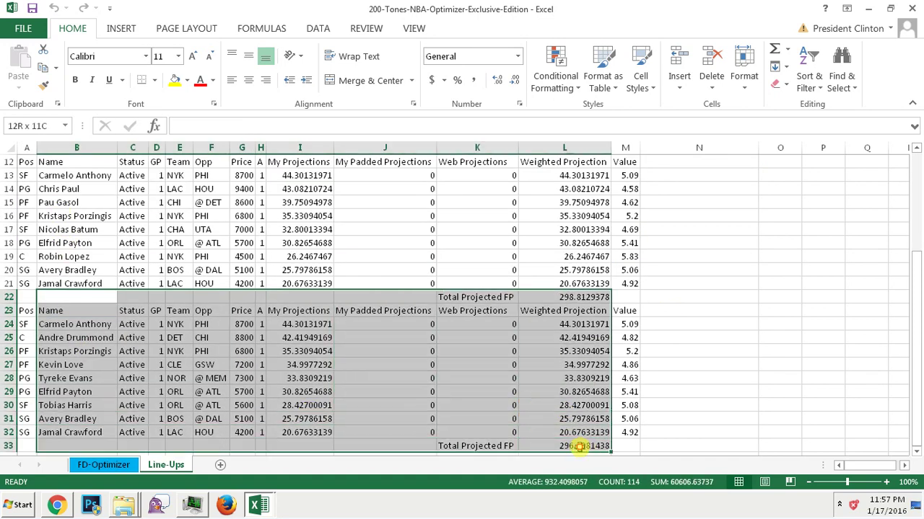
left_click(440, 363)
left_click_drag(23, 312, 628, 443)
Compare the lineup totals, 298.813 and 299.047, and scroll back to the top
left_click(320, 403)
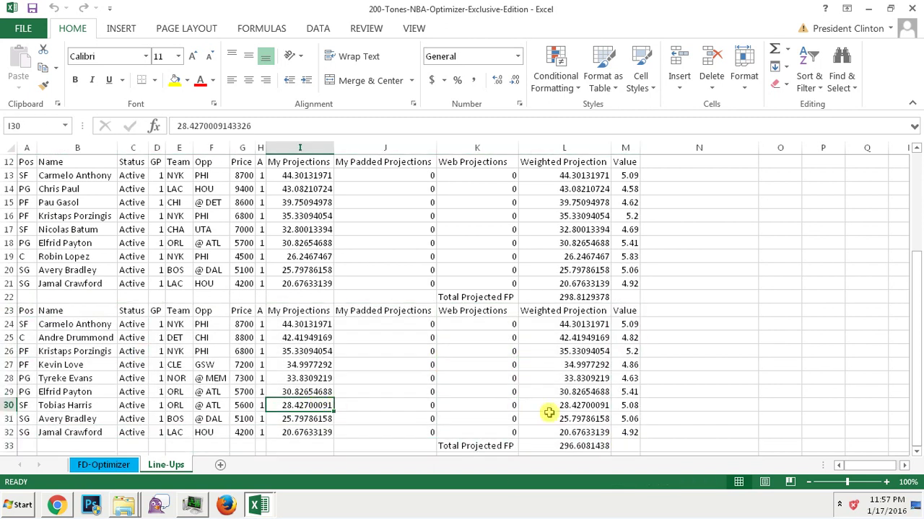
left_click(572, 446)
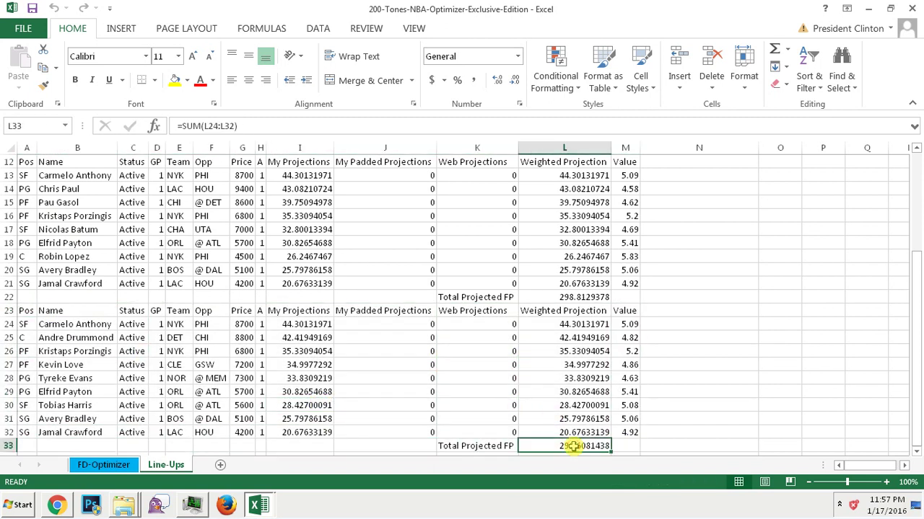
left_click(568, 298)
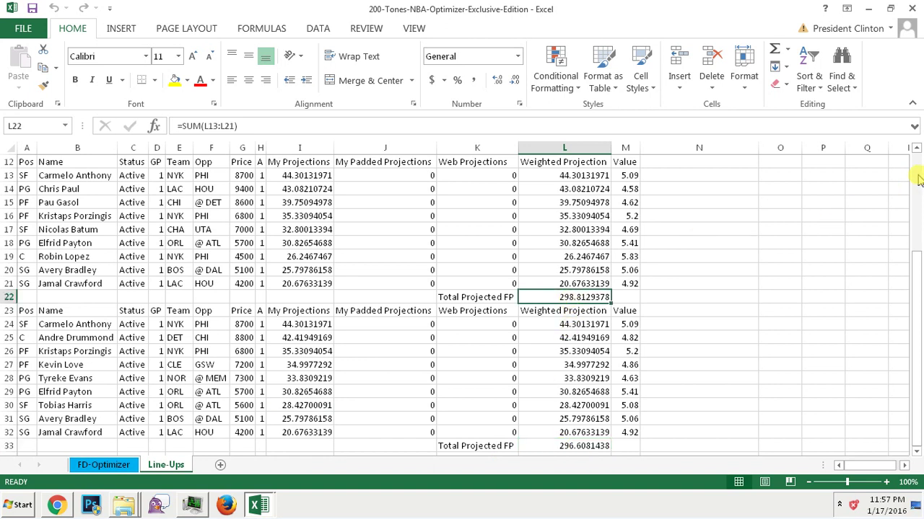
scroll(907, 182, "up", 4)
left_click(562, 296)
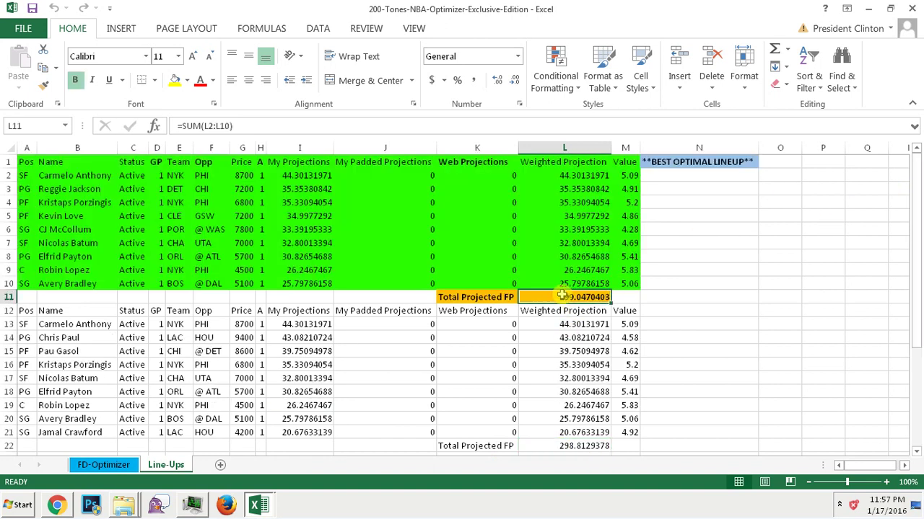
left_click_drag(633, 297, 9, 163)
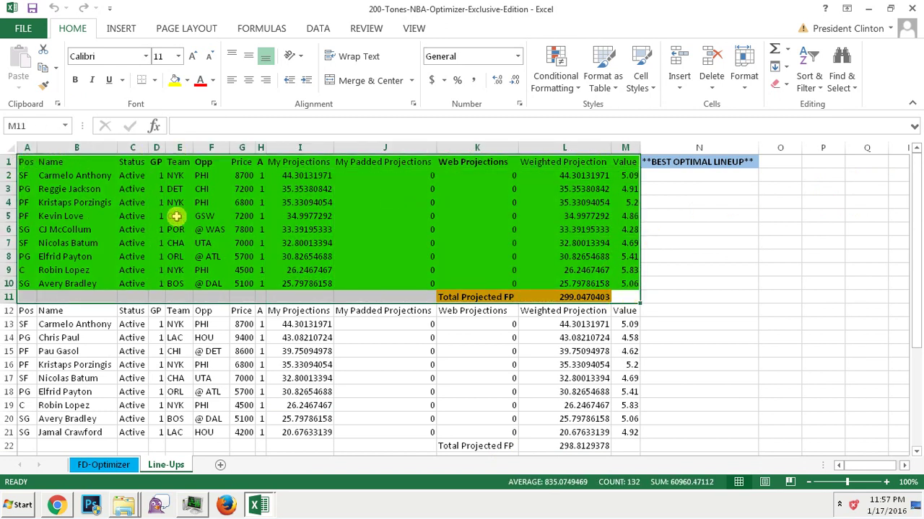
left_click(176, 216)
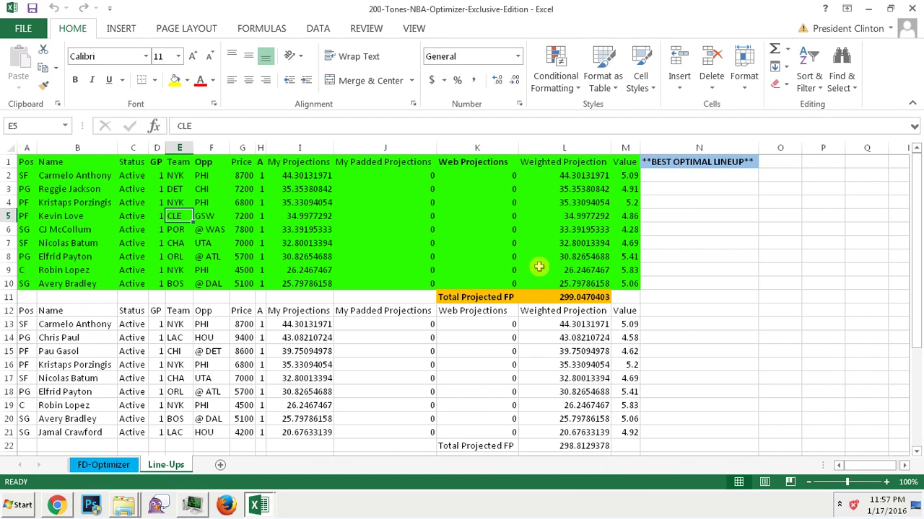
left_click(631, 298)
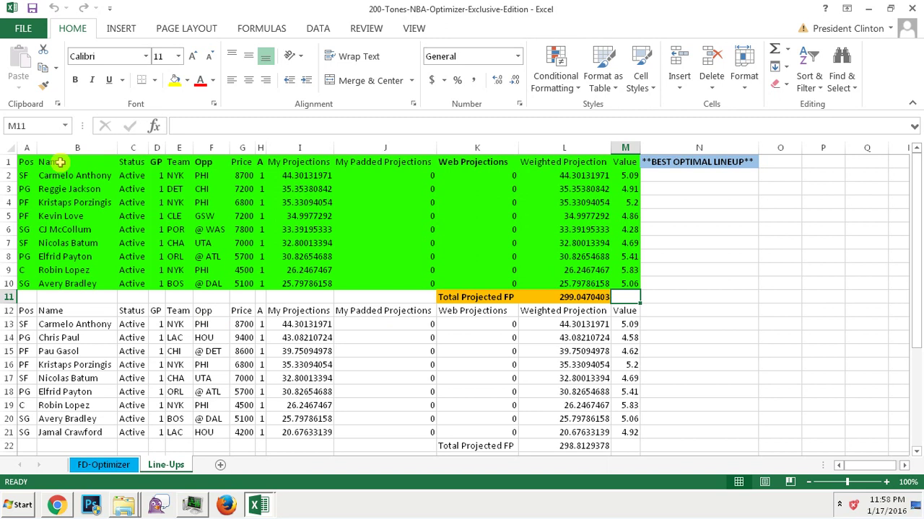
left_click_drag(26, 162, 628, 296)
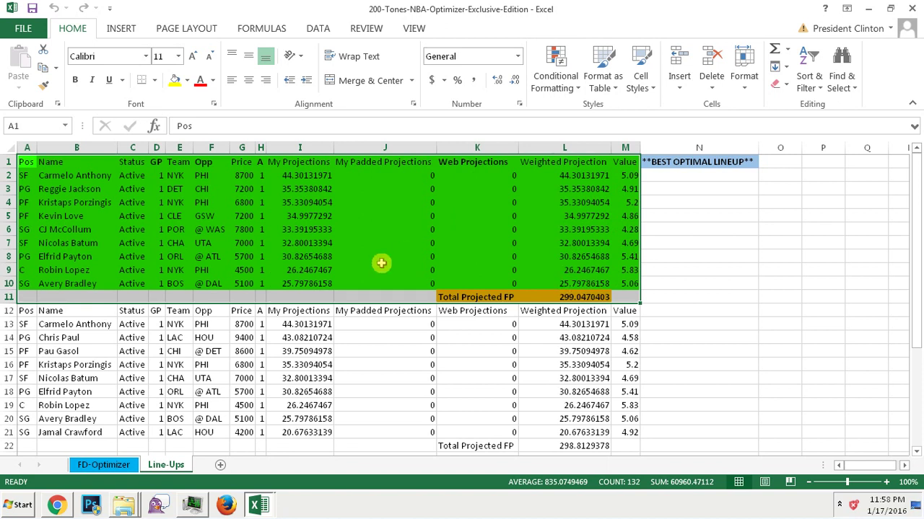
left_click(92, 189)
left_click(83, 177)
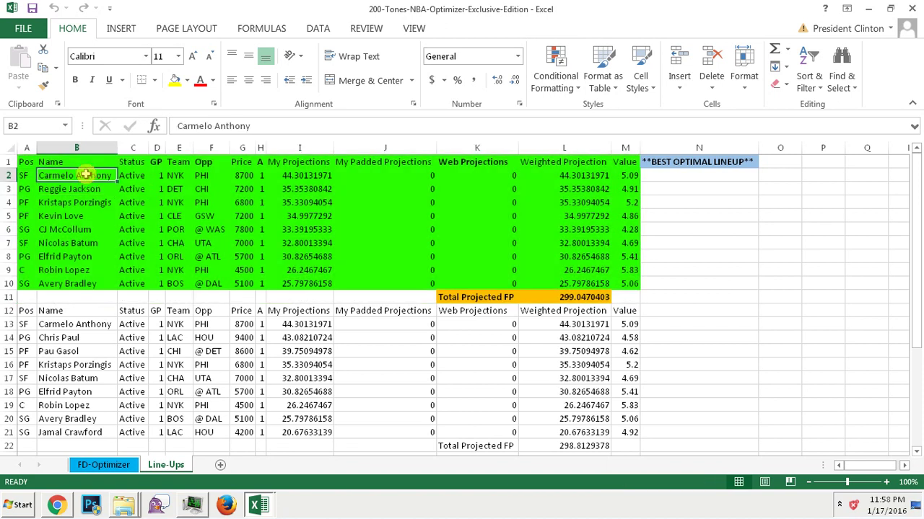
left_click(86, 187)
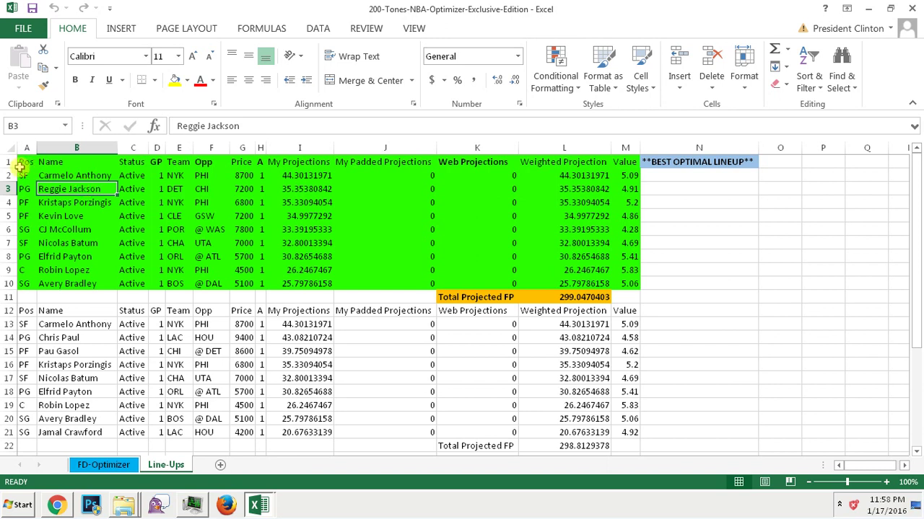
left_click_drag(26, 161, 133, 288)
left_click(201, 282)
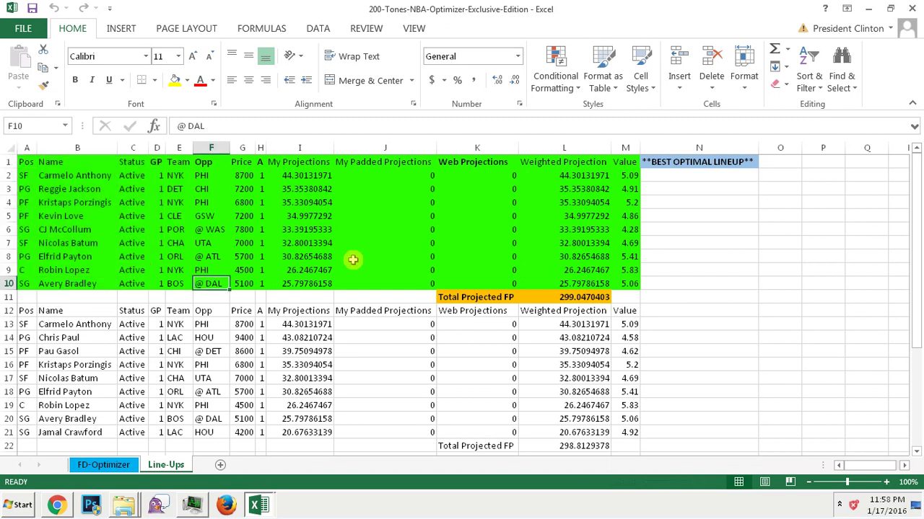
left_click(596, 296)
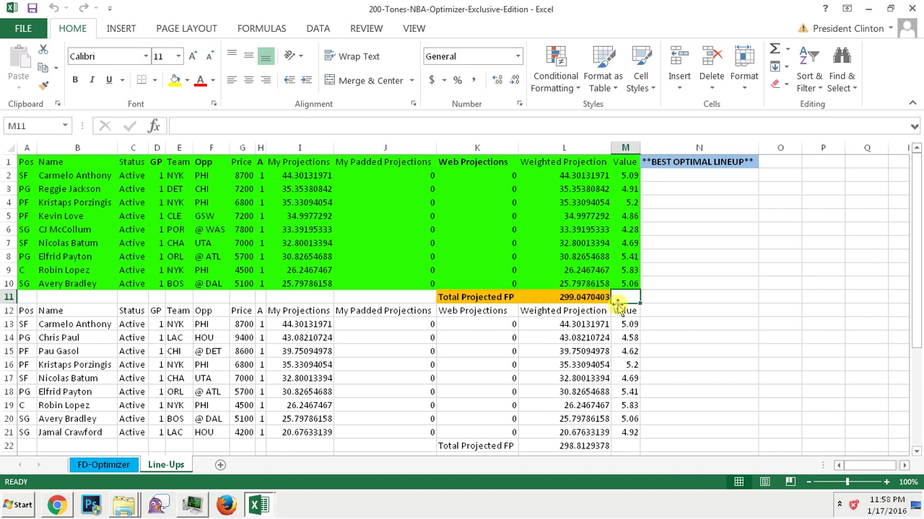
Discard a stray 340 entry beside the lineup total, then return to the FD-Optimizer sheet
left_click(624, 298)
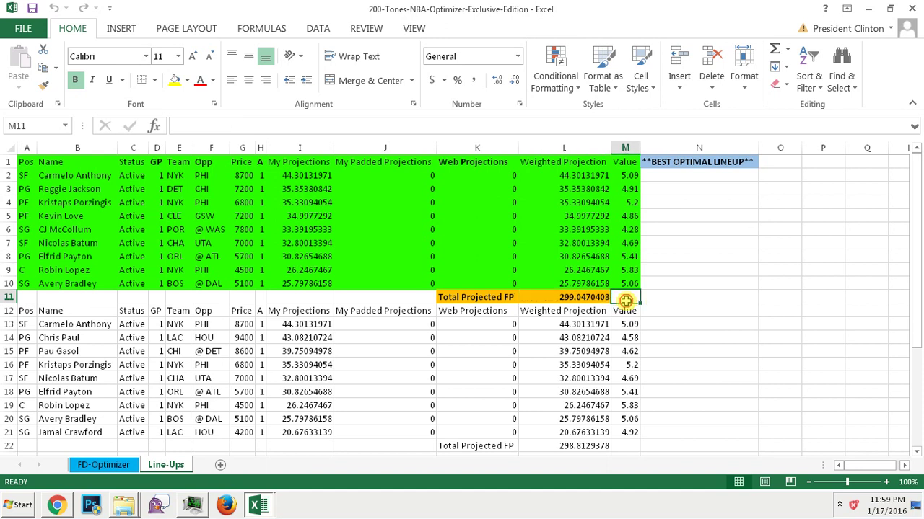
left_click(592, 295)
left_click(624, 297)
type("340")
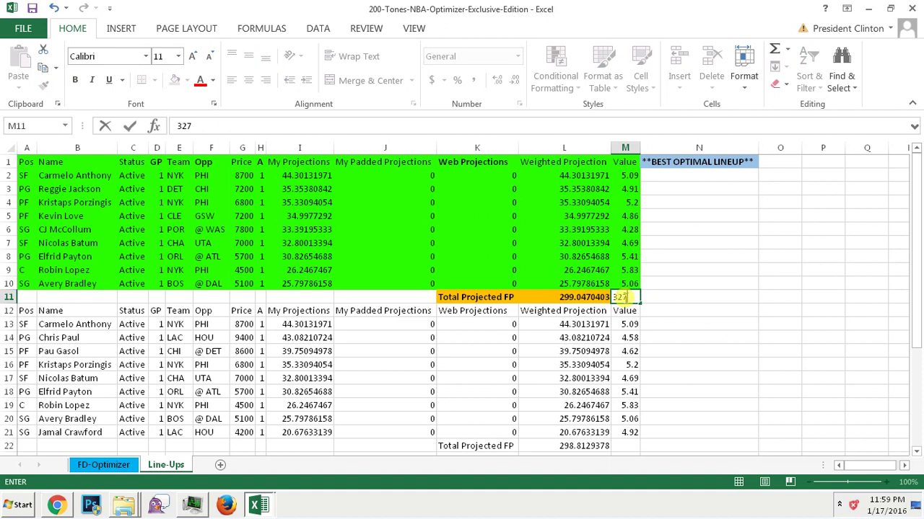
left_click(585, 296)
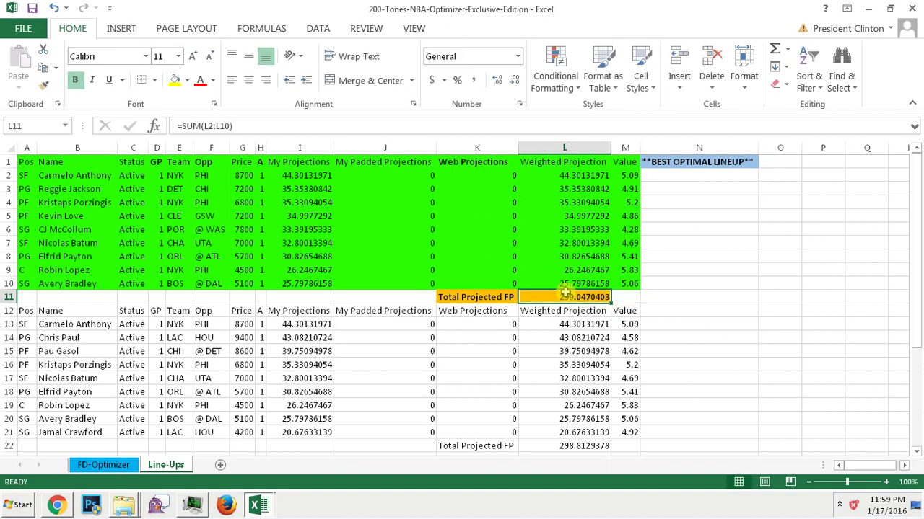
left_click(94, 465)
Check the column A lineup flags, now reset to 0, switching to Line-Ups and back
left_click(245, 209)
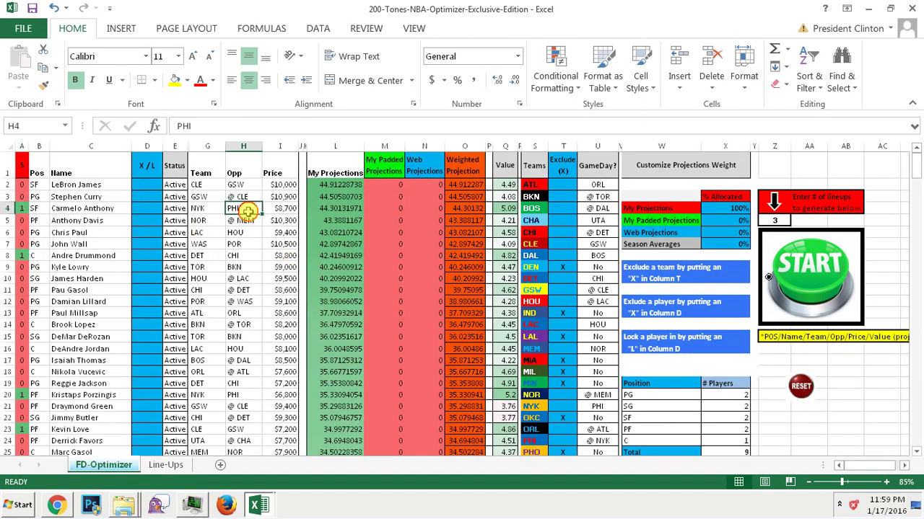
left_click(22, 147)
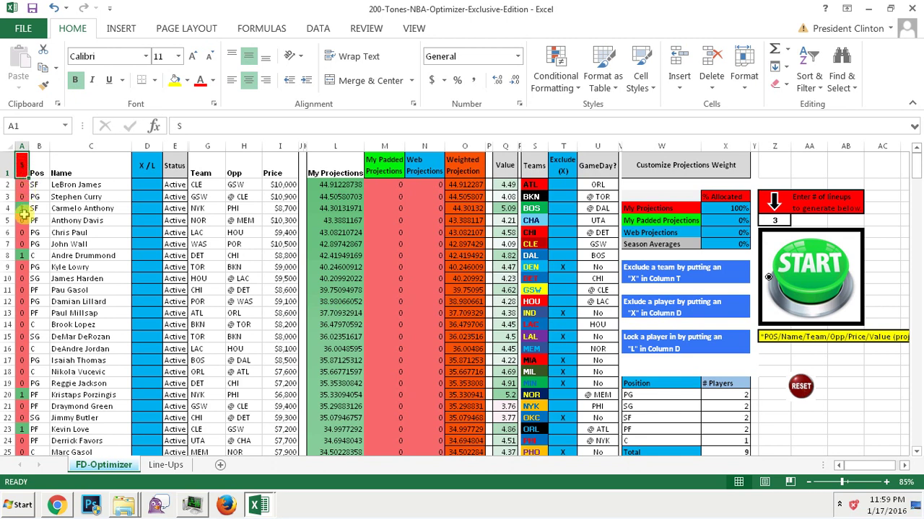
left_click(166, 466)
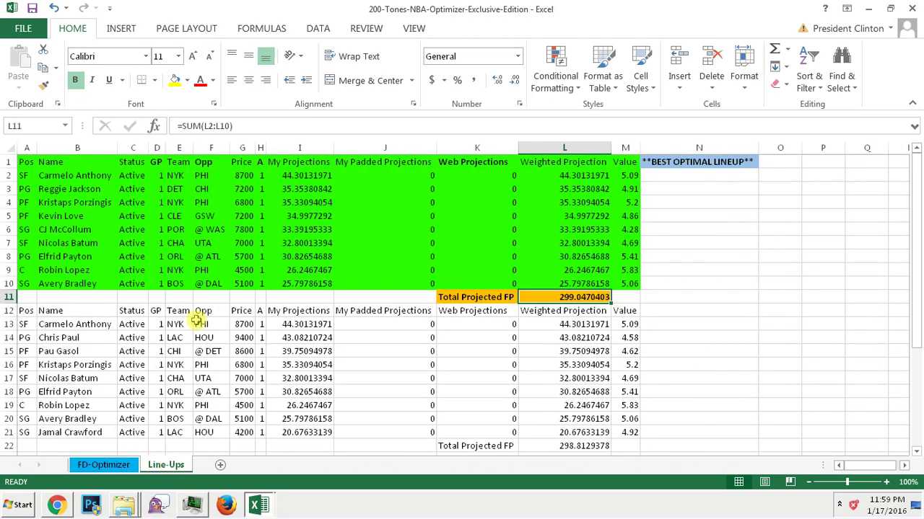
left_click(104, 465)
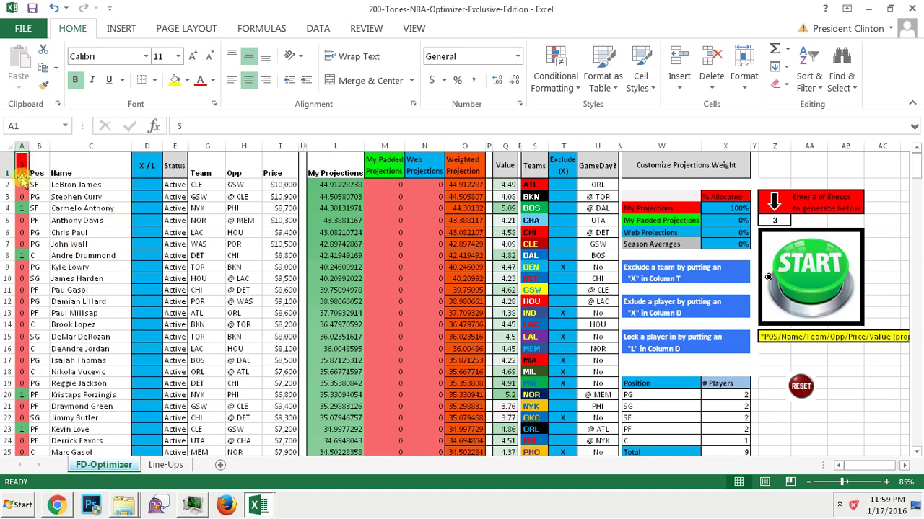
left_click(23, 186)
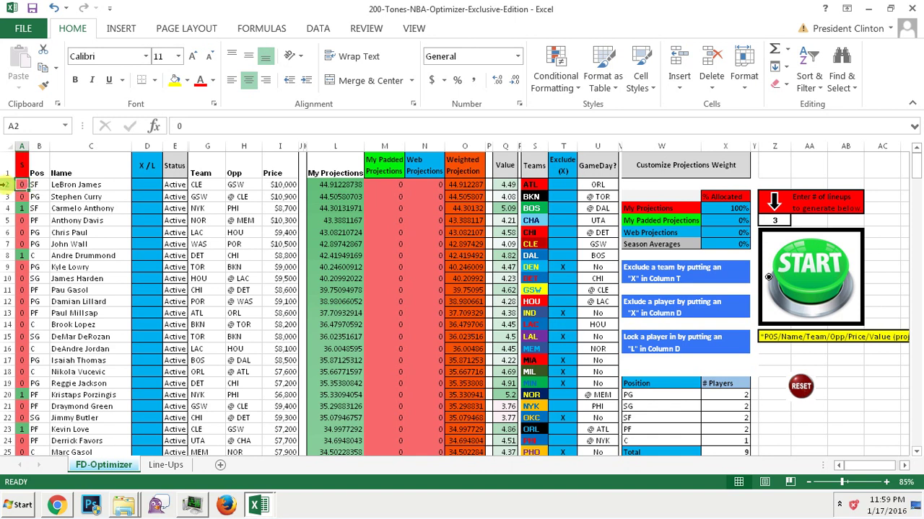
key("Return")
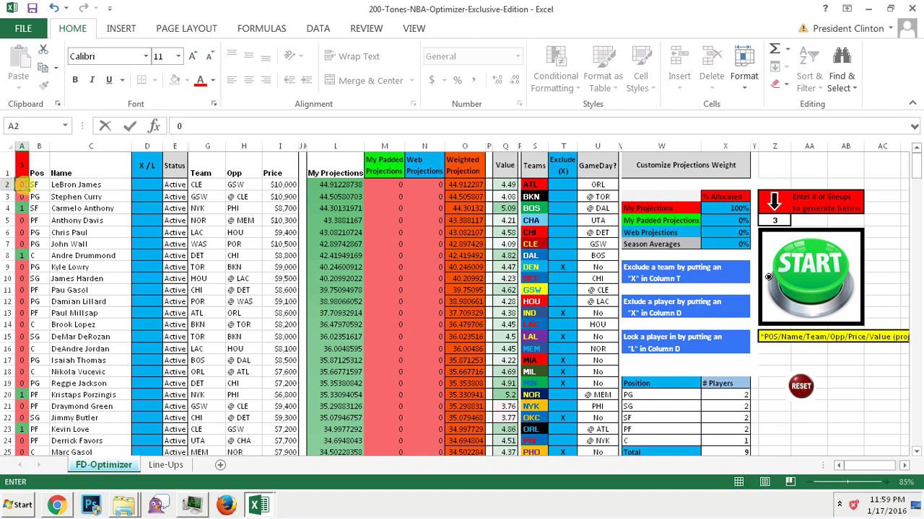
left_click(25, 185)
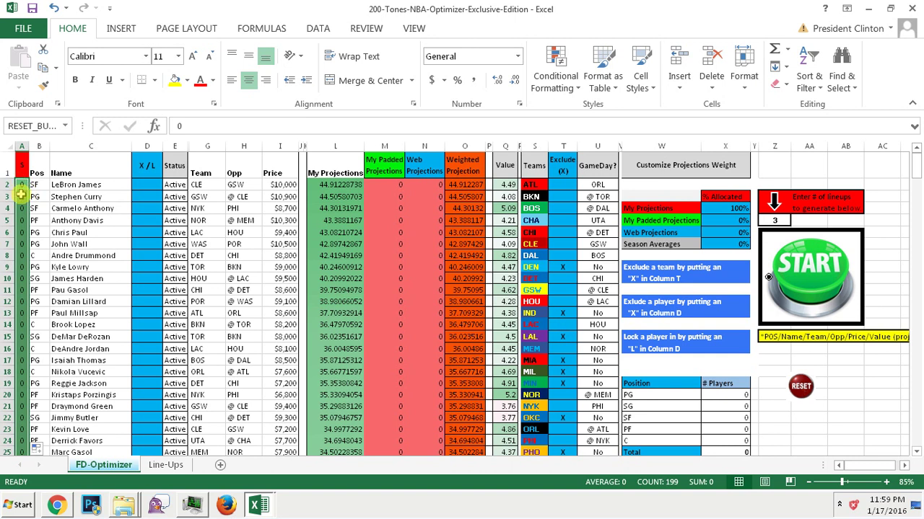
left_click(93, 232)
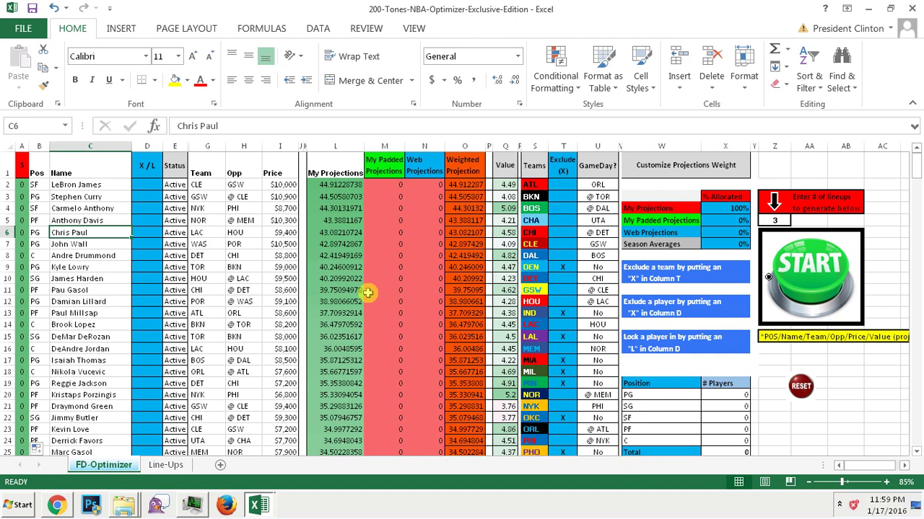
Exclude Stephen Curry, LeBron James, Andre Drummond and Carmelo Anthony with X in the X/L column
left_click(150, 169)
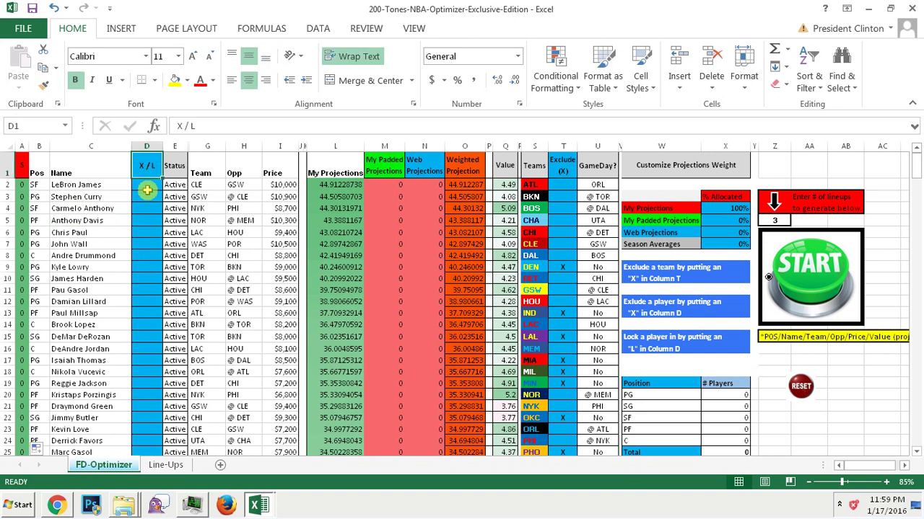
left_click(148, 197)
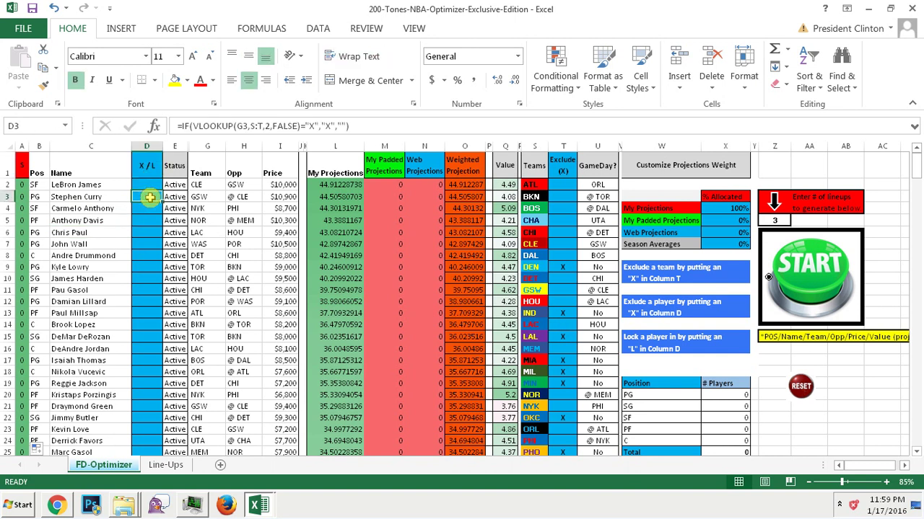
type("X")
key("Return")
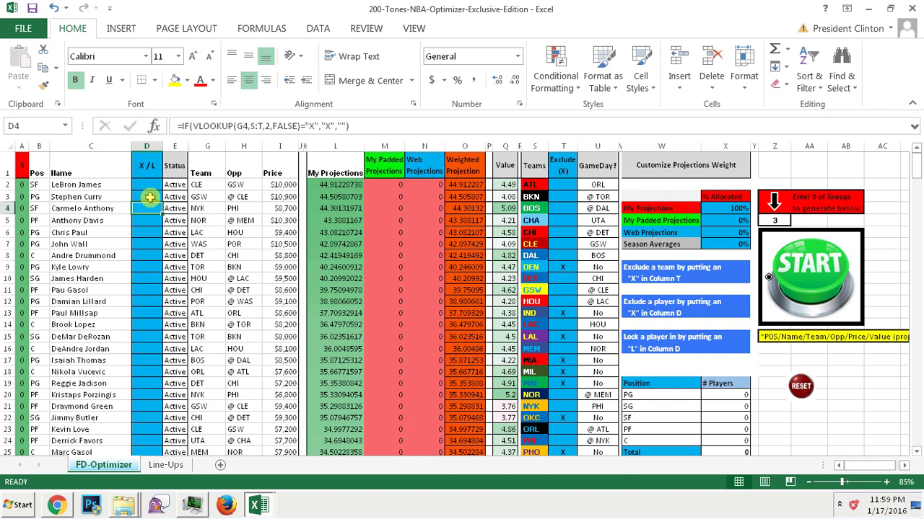
left_click(148, 184)
type("X")
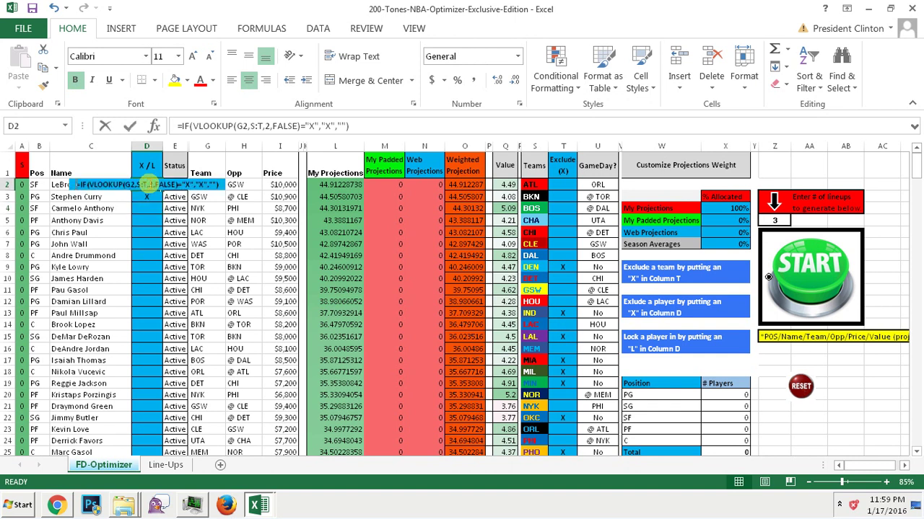
key("Return")
left_click(152, 255)
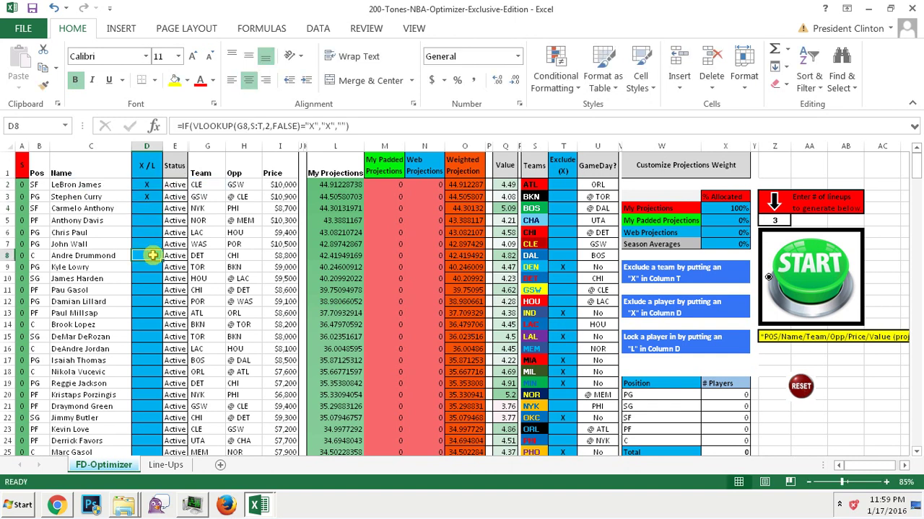
type("X")
key("Return")
left_click(152, 208)
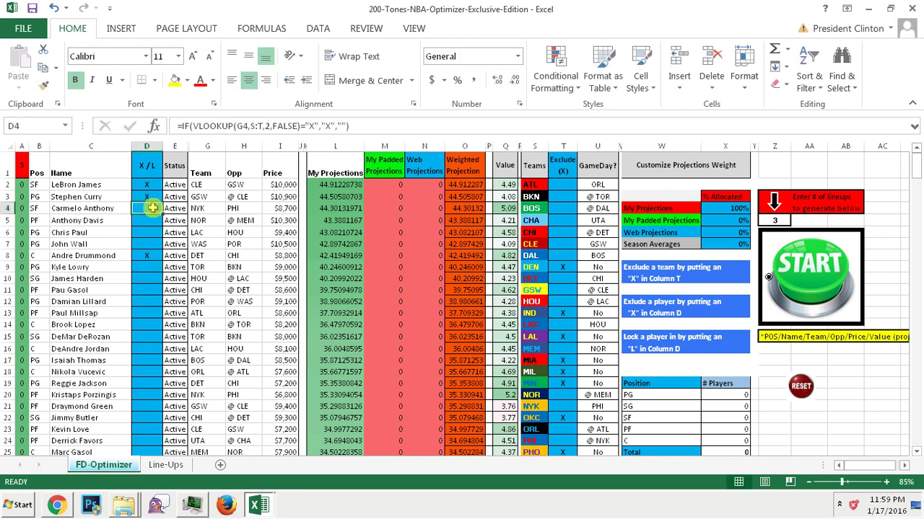
type("X")
key("Return")
Restore the X/L formula from D6 up to D2 and down to D11, clearing the X's
left_click(146, 231)
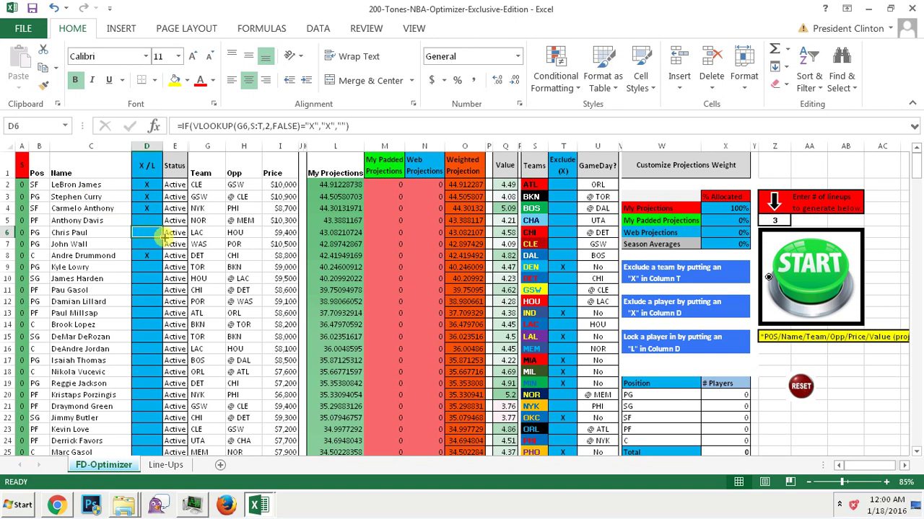
left_click_drag(162, 236, 153, 184)
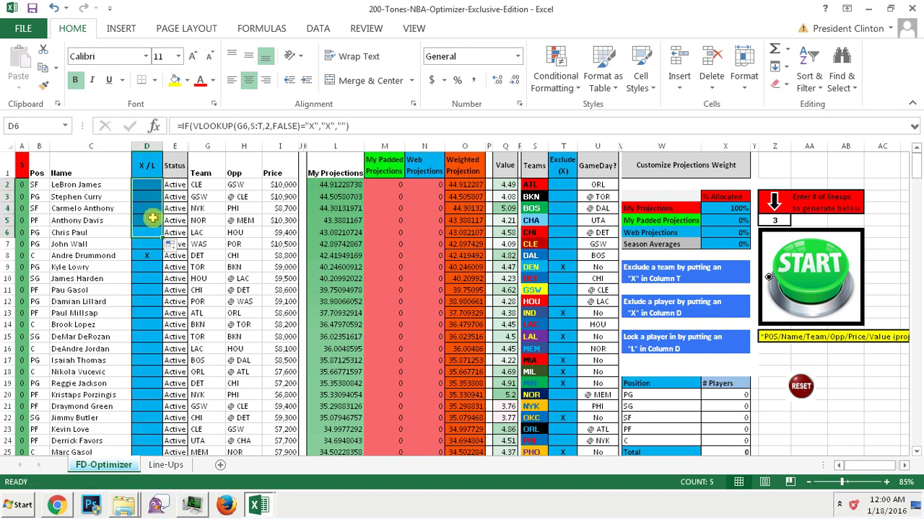
left_click(153, 241)
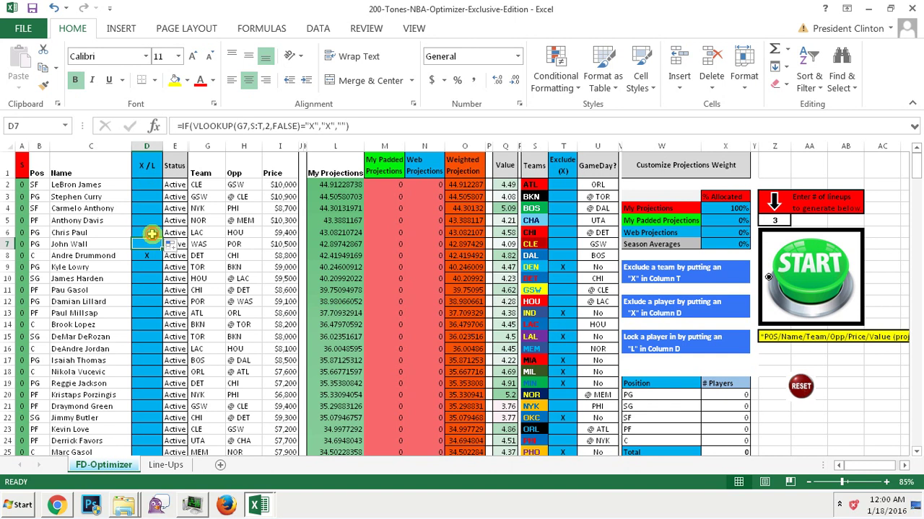
left_click(152, 234)
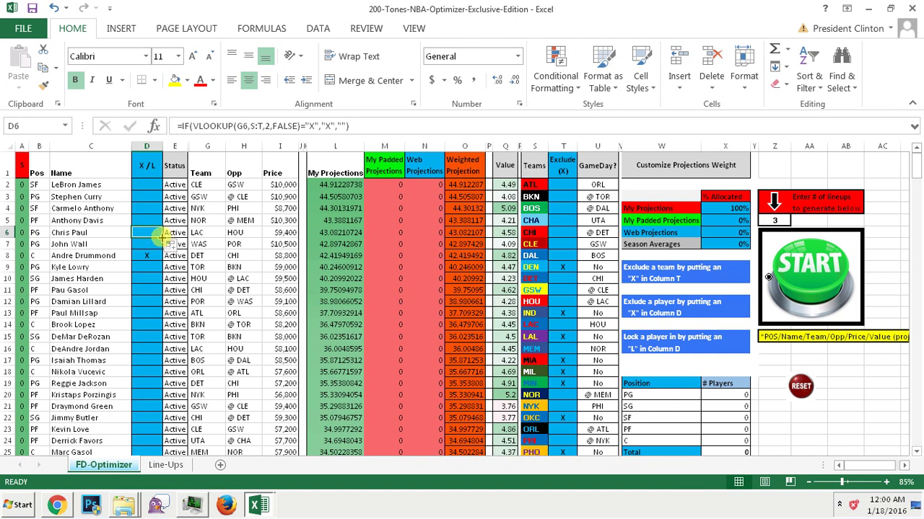
left_click_drag(163, 236, 162, 297)
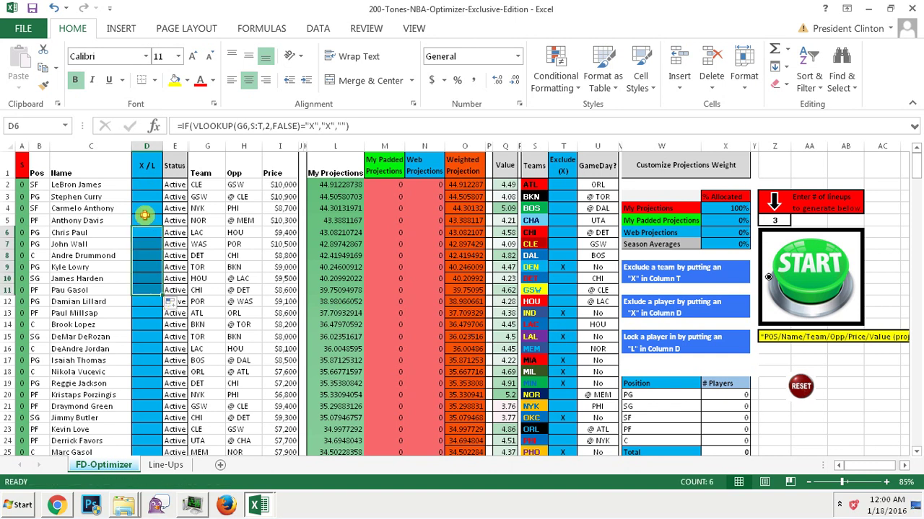
left_click(145, 215)
left_click(151, 187)
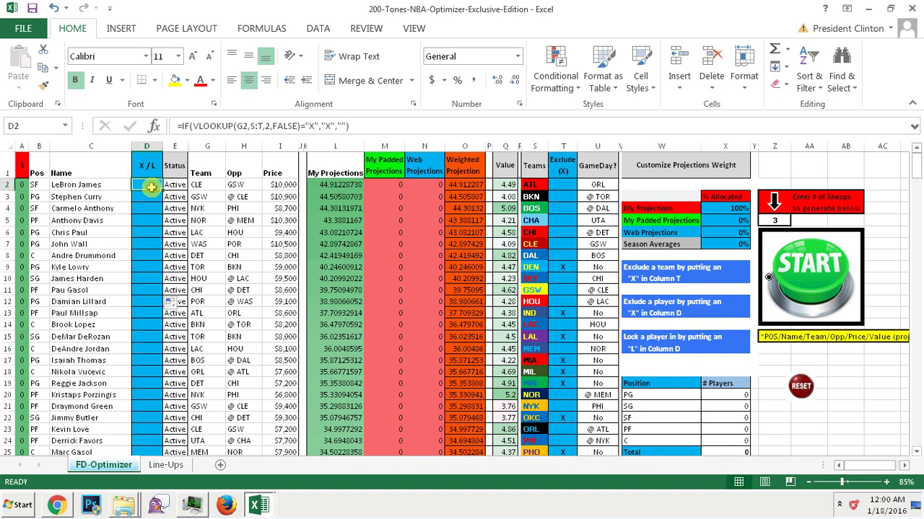
left_click(148, 197)
type("L")
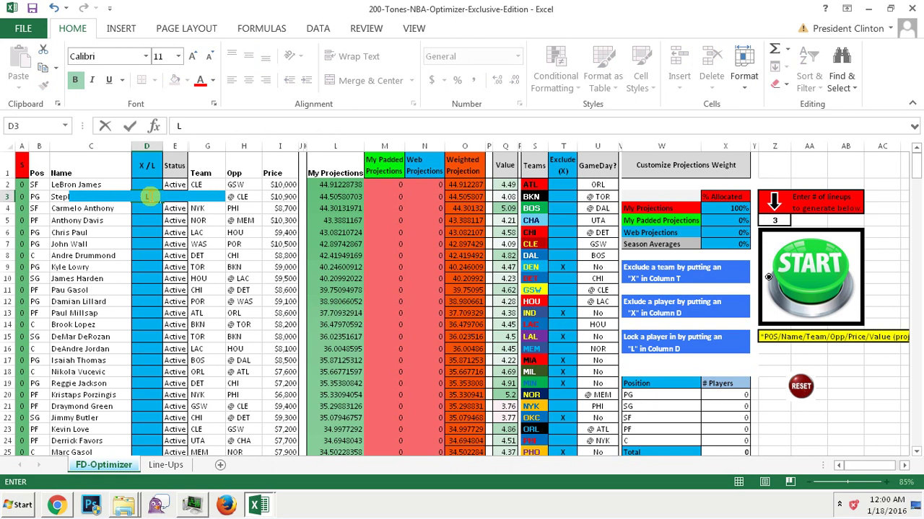
key("Return")
left_click(147, 235)
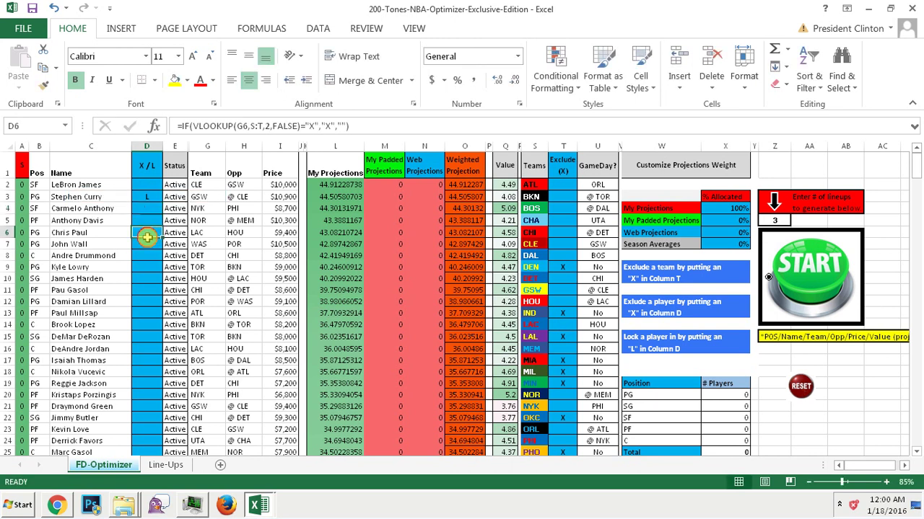
left_click(147, 278)
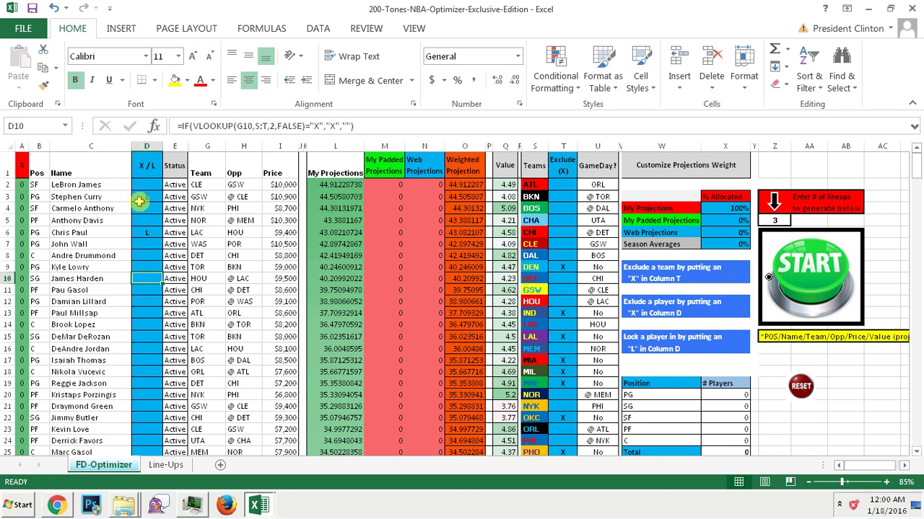
left_click(147, 231)
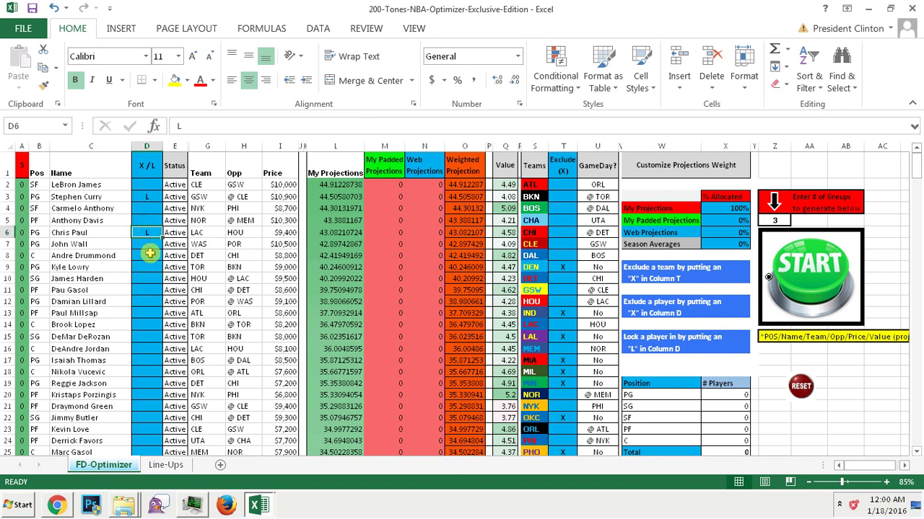
left_click(149, 244)
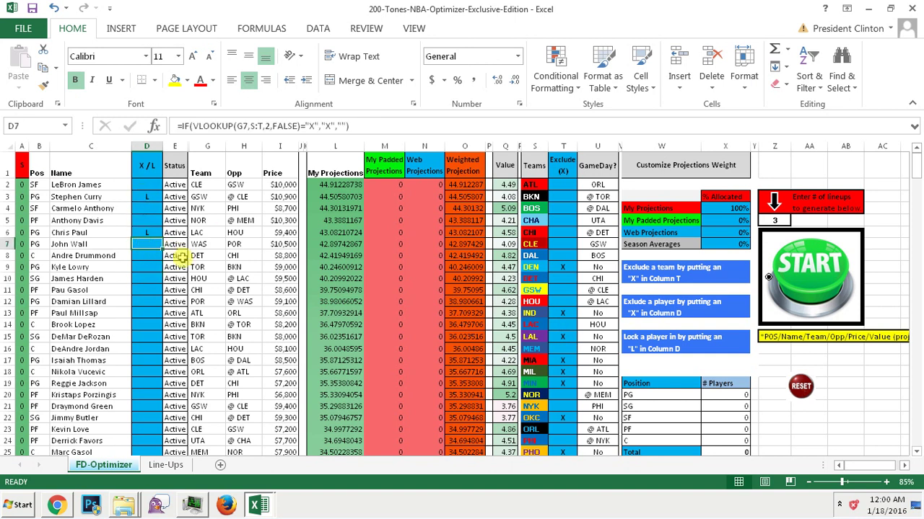
left_click(148, 196)
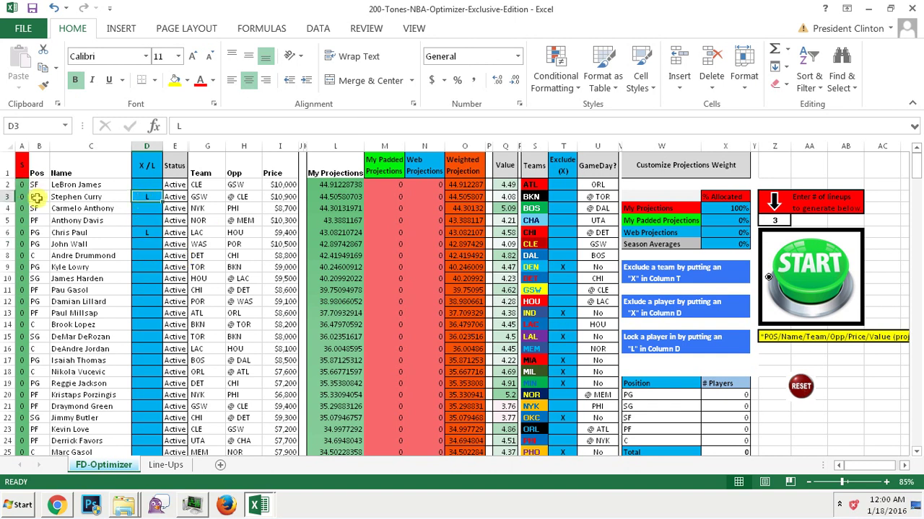
left_click(38, 229)
left_click(37, 242)
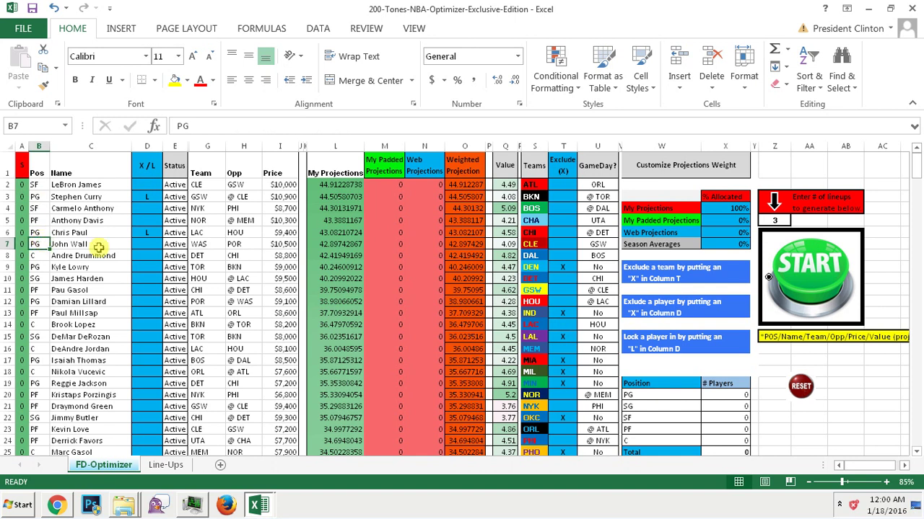
left_click(149, 232)
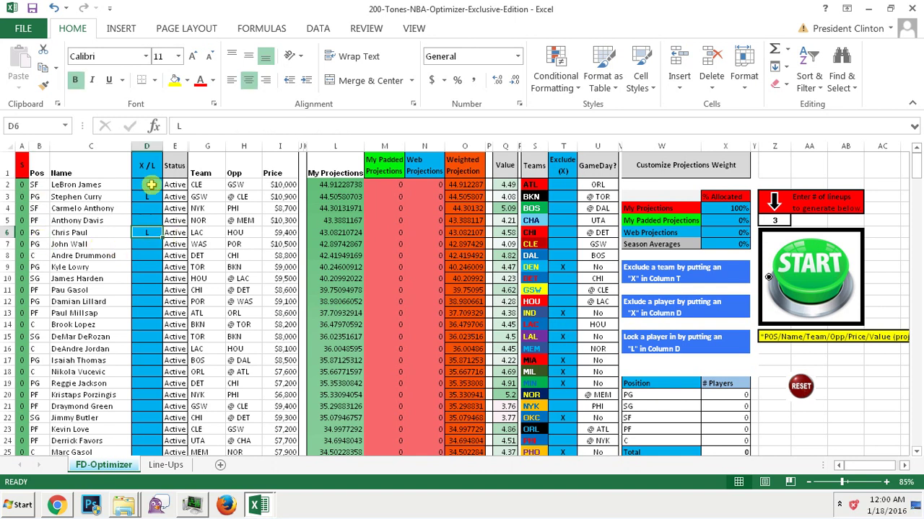
left_click(151, 186)
key("ctrl+shift+Down")
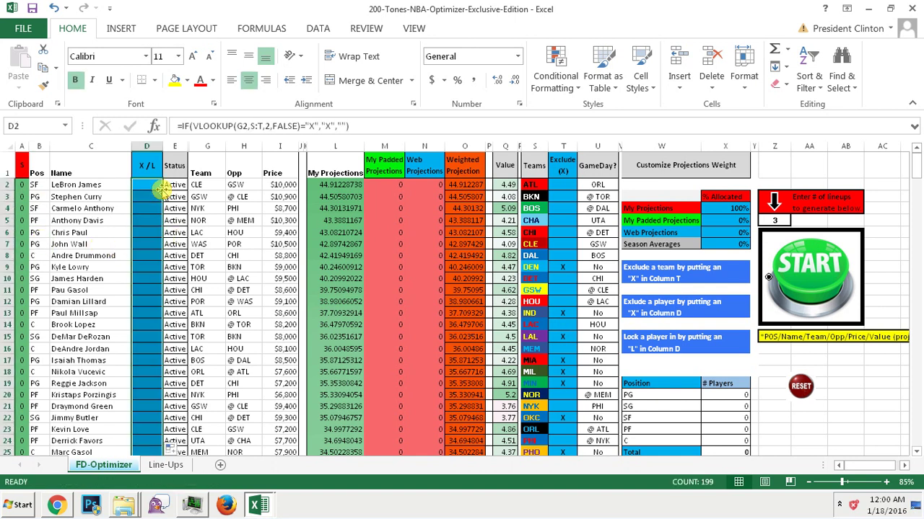
left_click(153, 195)
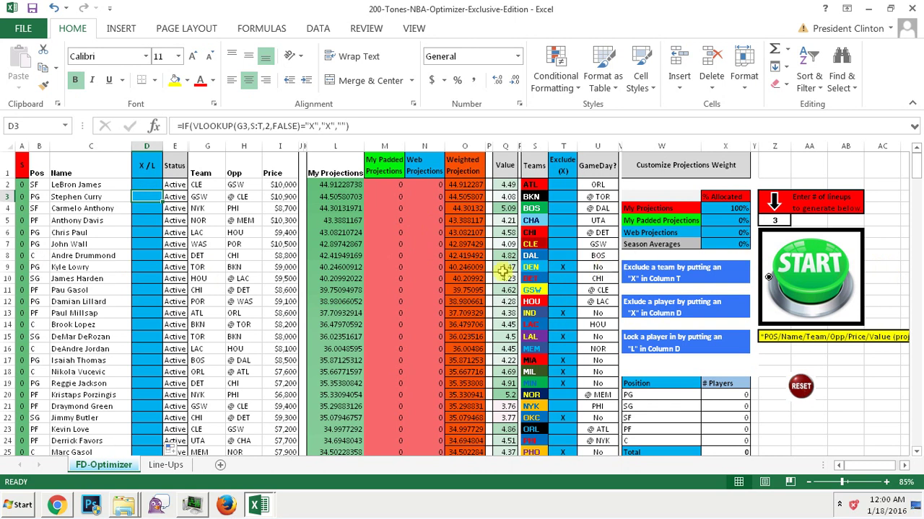
left_click(563, 244)
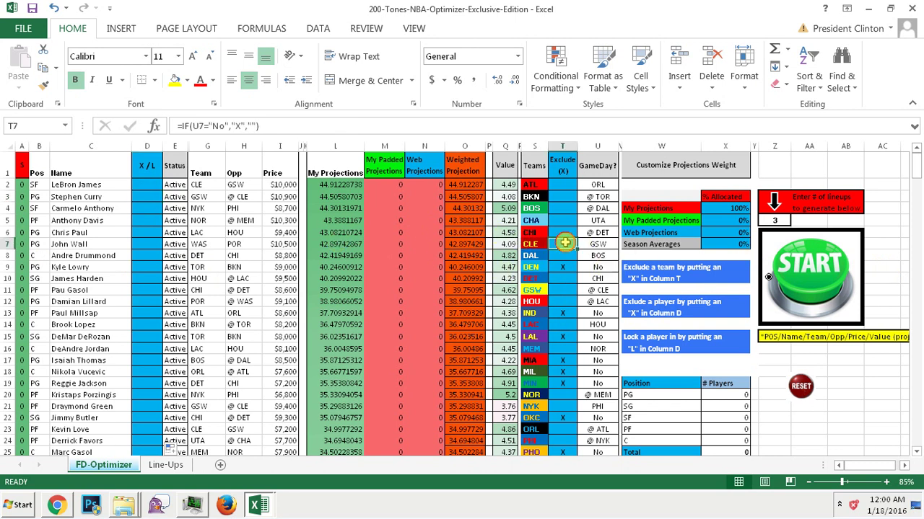
left_click(568, 231)
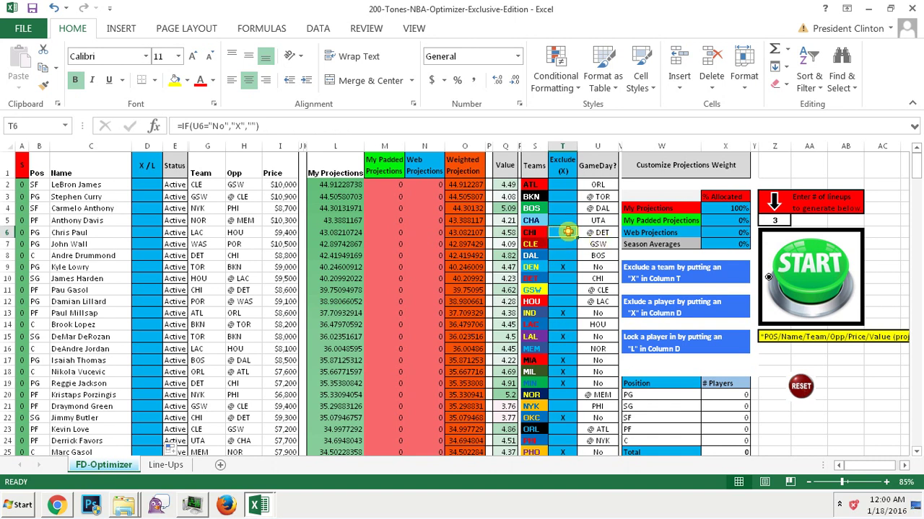
left_click(198, 231)
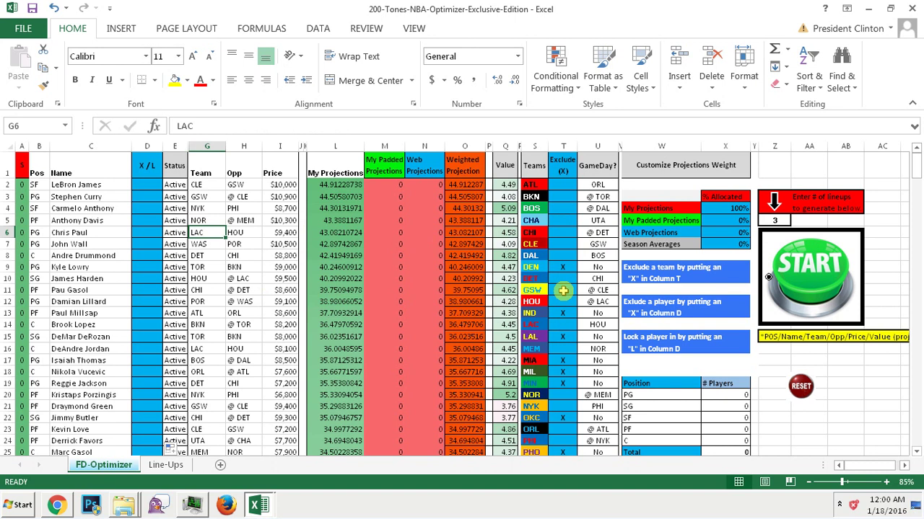
left_click(562, 325)
key("Down")
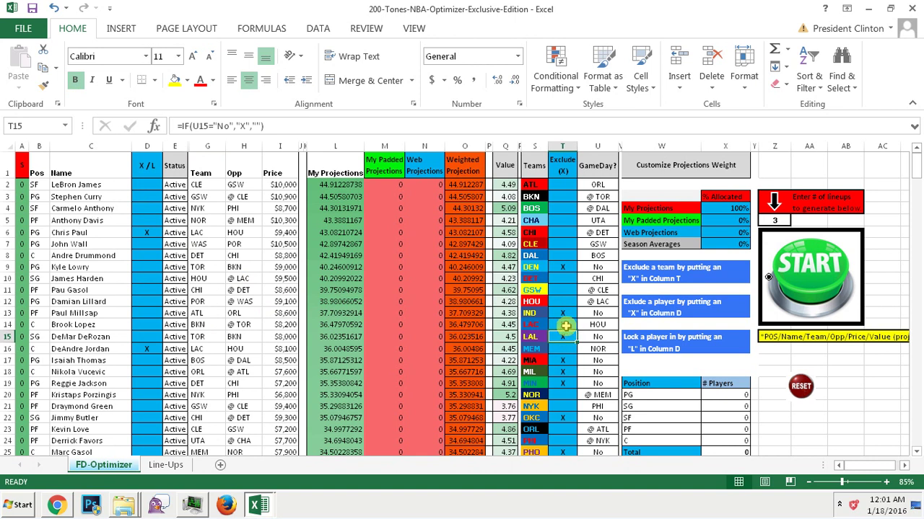
left_click(568, 186)
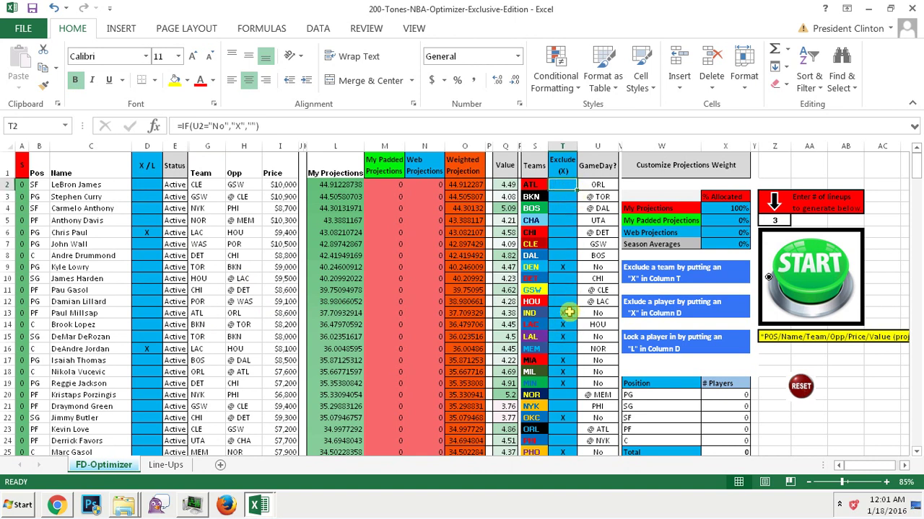
left_click_drag(577, 190, 575, 441)
left_click(799, 409)
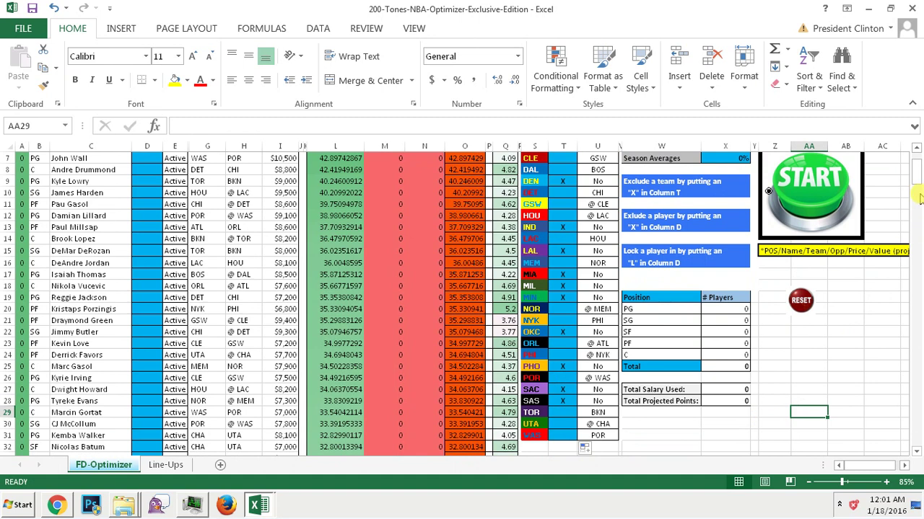
left_click_drag(913, 175, 913, 148)
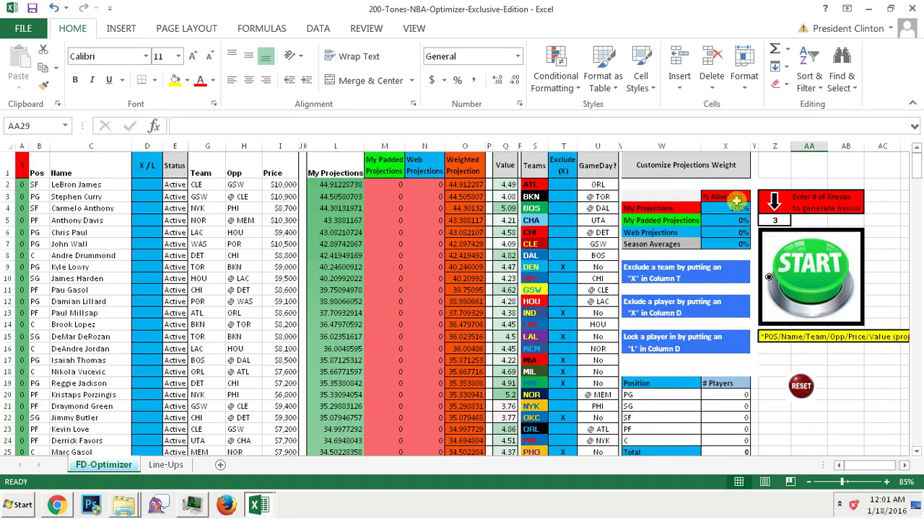
left_click(393, 196)
left_click(427, 196)
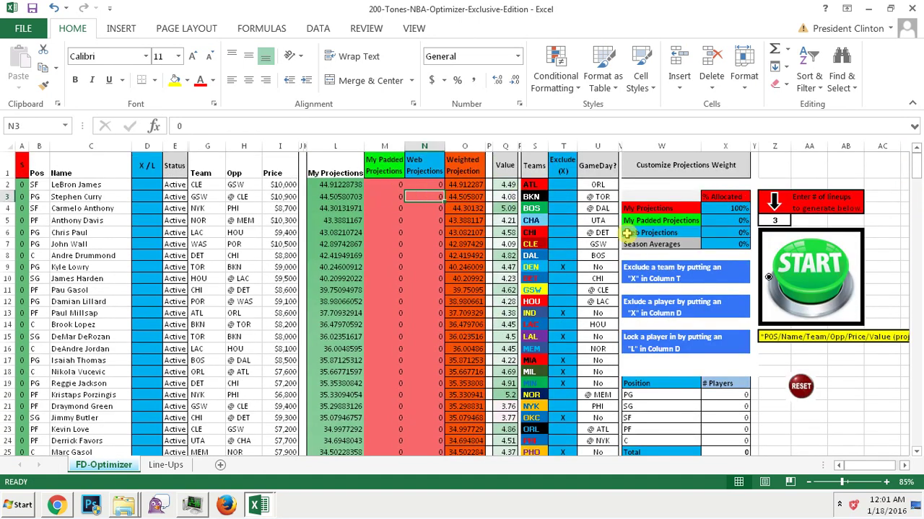
left_click(730, 220)
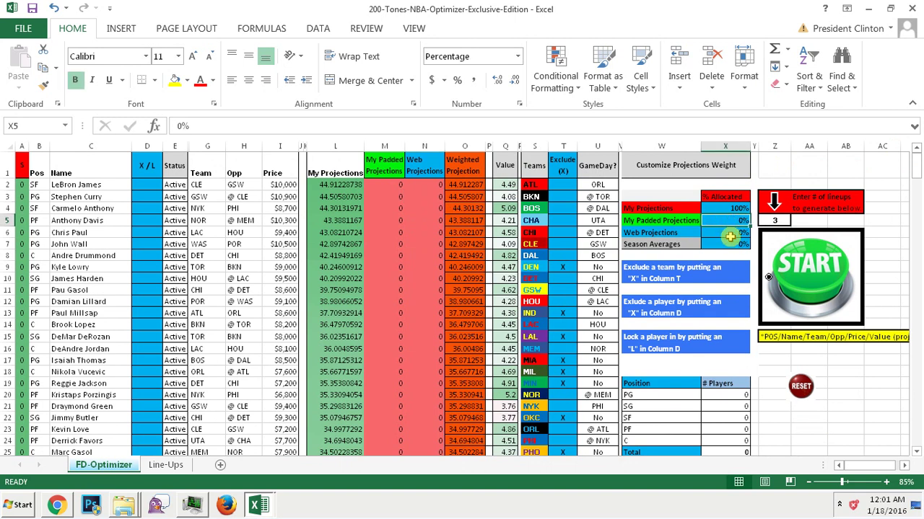
left_click(670, 243)
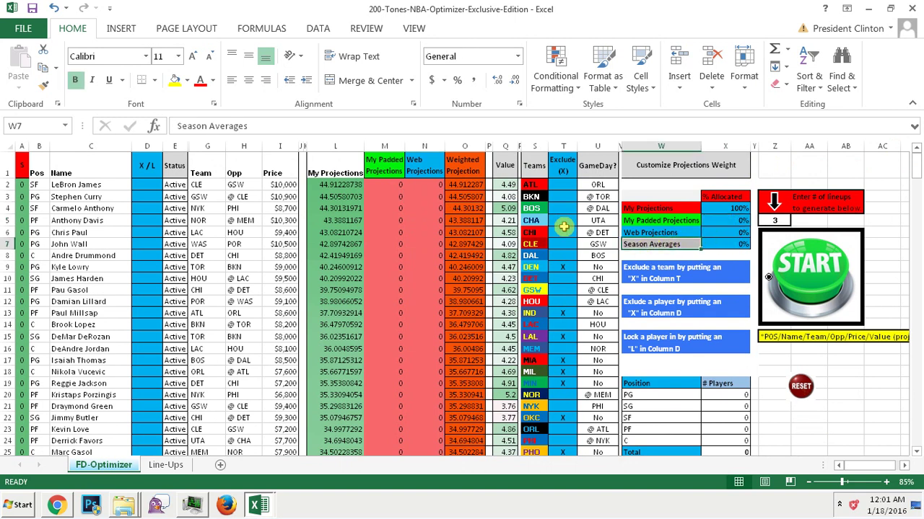
left_click_drag(306, 143, 323, 142)
left_click(312, 162)
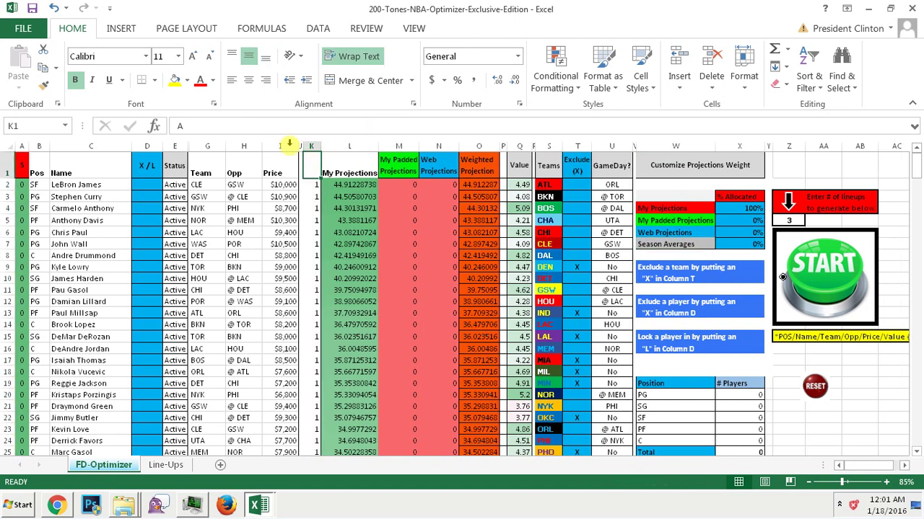
left_click(313, 196)
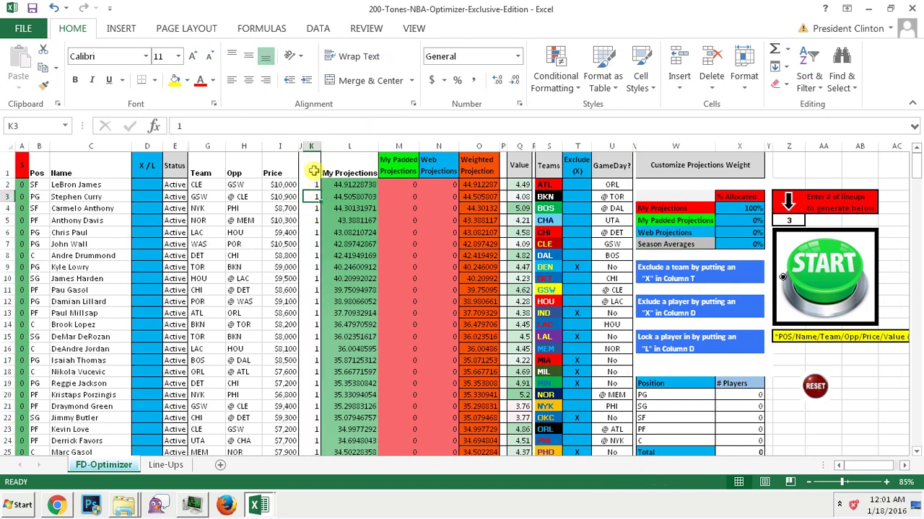
left_click_drag(320, 145, 304, 145)
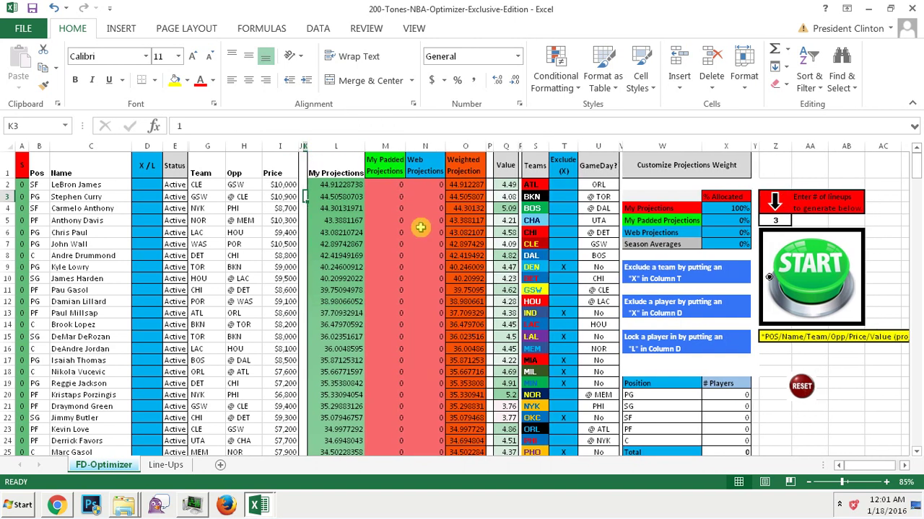
left_click(892, 404)
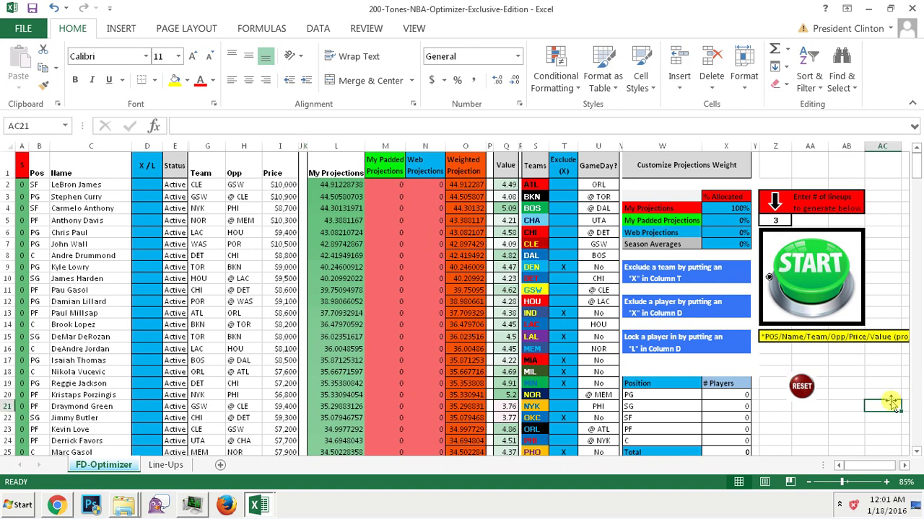